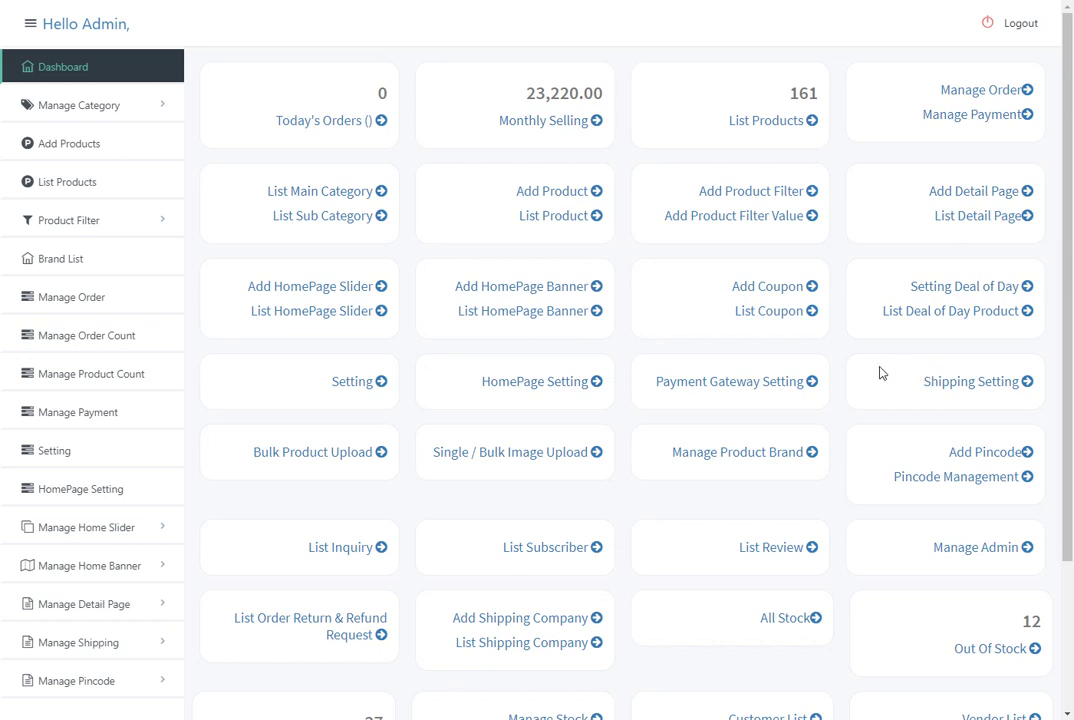
Open the Shipping Setting page, then switch to the store's checkout page and examine the order summary against the minimum order limit.
{"action": "left_click", "coordinate": [966, 385]}
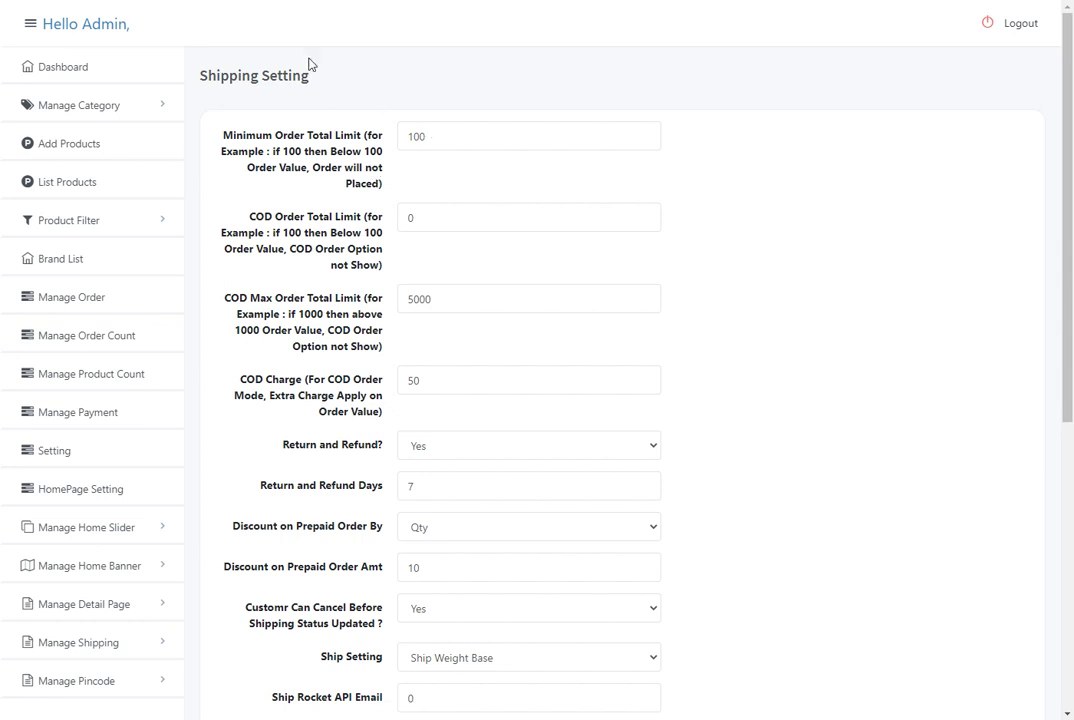
{"action": "key", "text": "ctrl+Tab"}
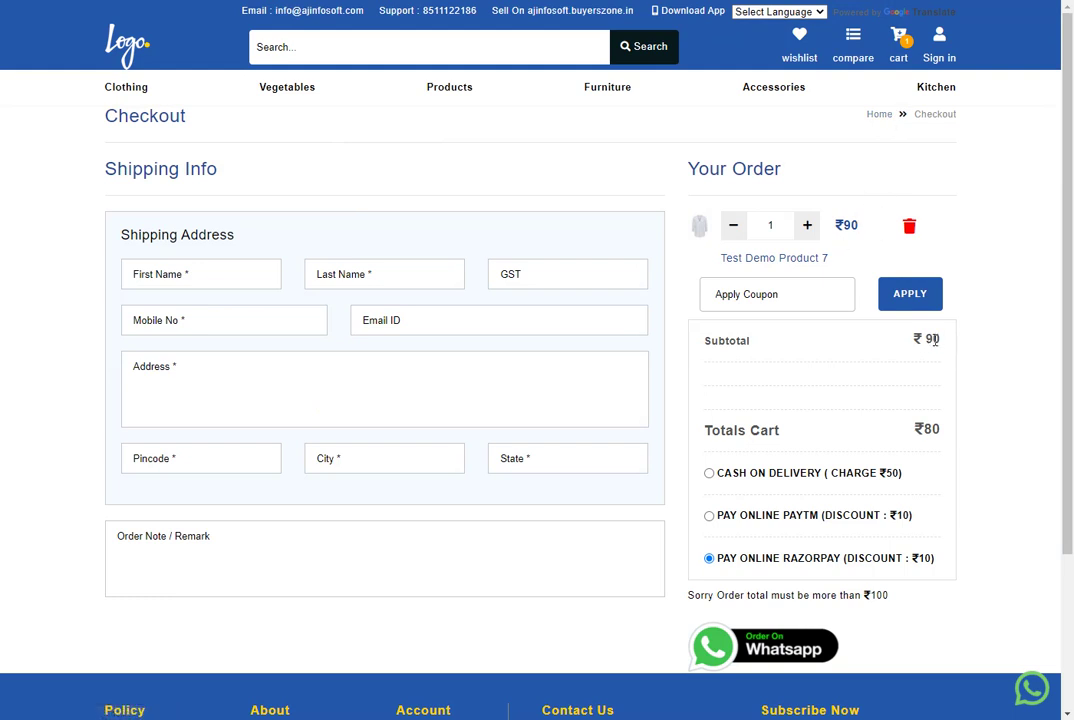
{"action": "scroll", "coordinate": [936, 340], "scroll_direction": "down", "scroll_amount": 3}
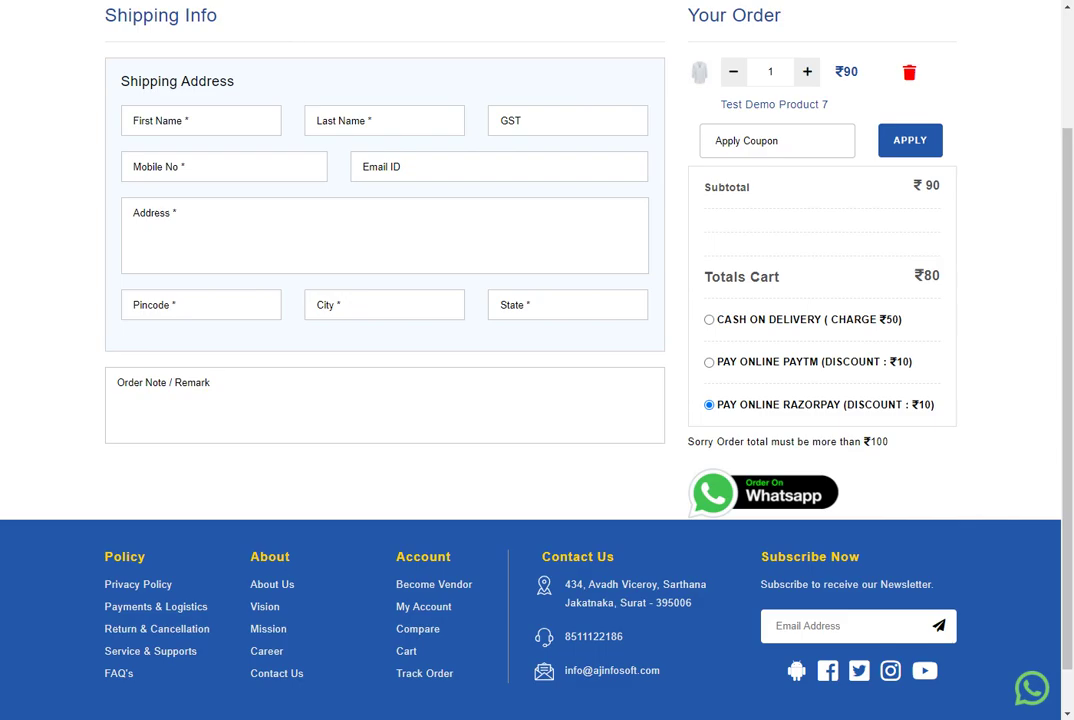
{"action": "left_click", "coordinate": [278, 1]}
{"action": "scroll", "coordinate": [815, 105], "scroll_direction": "up", "scroll_amount": 1}
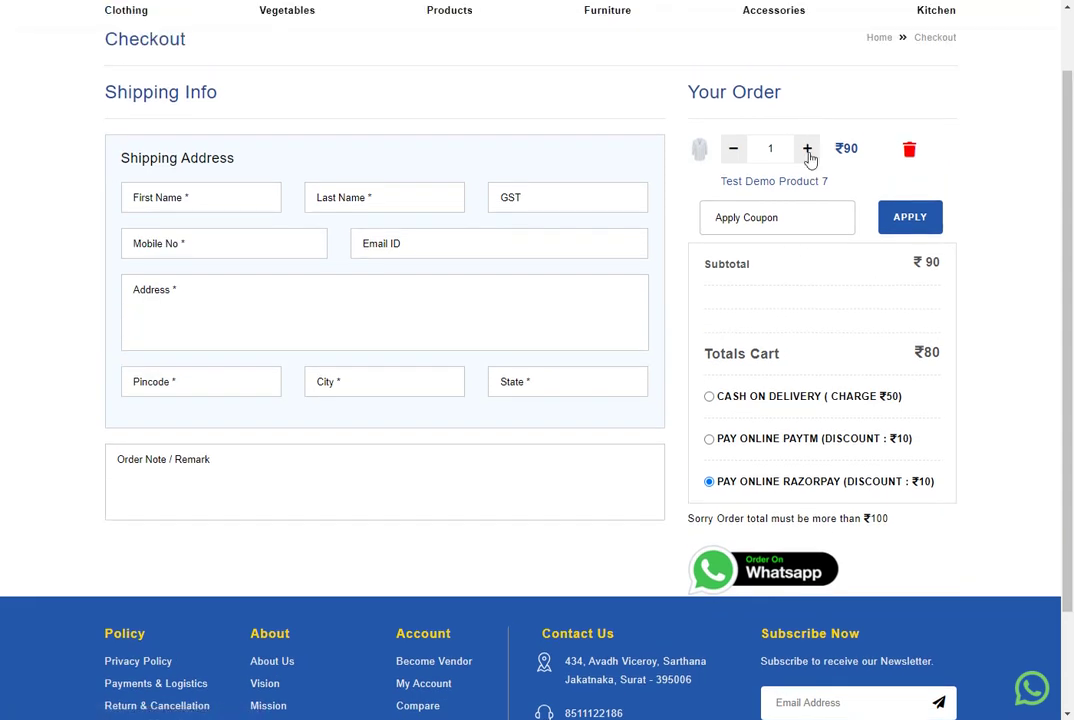
Raise the quantity of Test Demo Product 7 to 2 on the checkout page and dismiss the login prompt.
{"action": "left_click", "coordinate": [807, 150]}
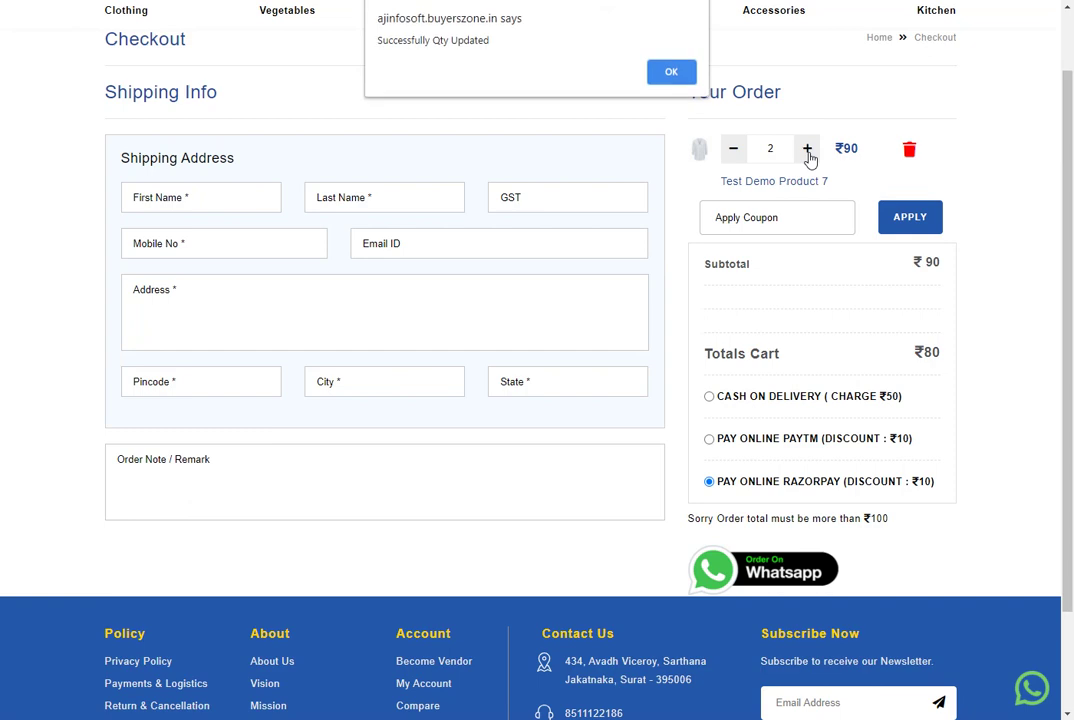
{"action": "left_click", "coordinate": [675, 72]}
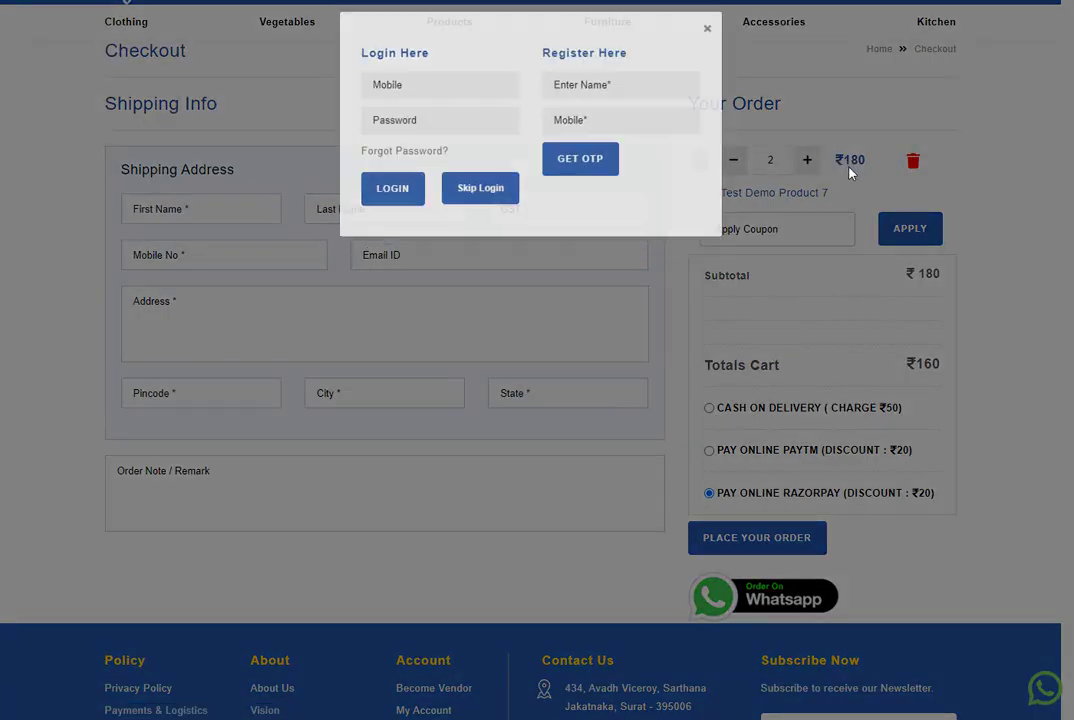
{"action": "left_click", "coordinate": [849, 170]}
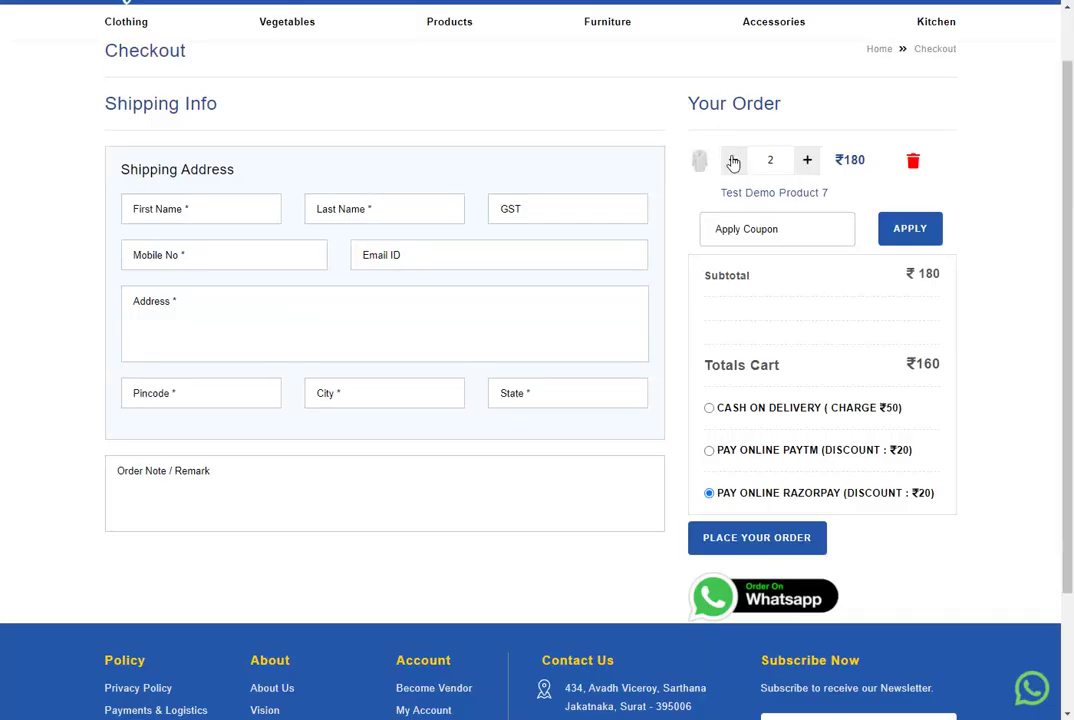
Reduce the quantity of Test Demo Product 7 back to 1 and dismiss the login prompt.
{"action": "left_click", "coordinate": [733, 160]}
{"action": "left_click", "coordinate": [676, 72]}
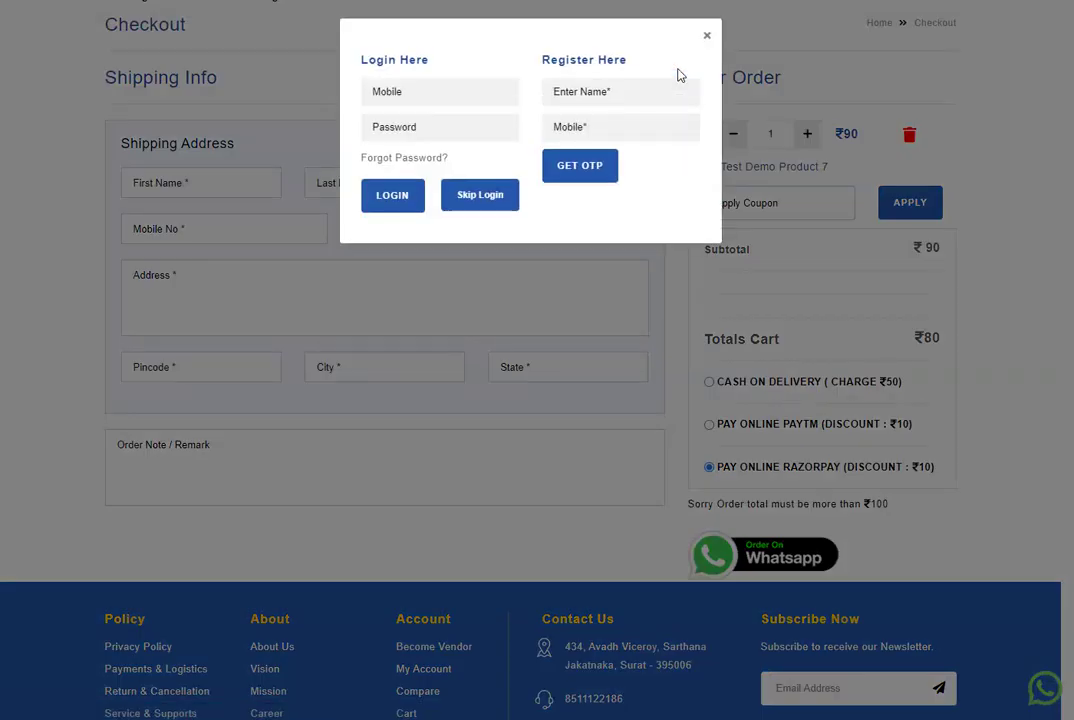
{"action": "left_click", "coordinate": [803, 177]}
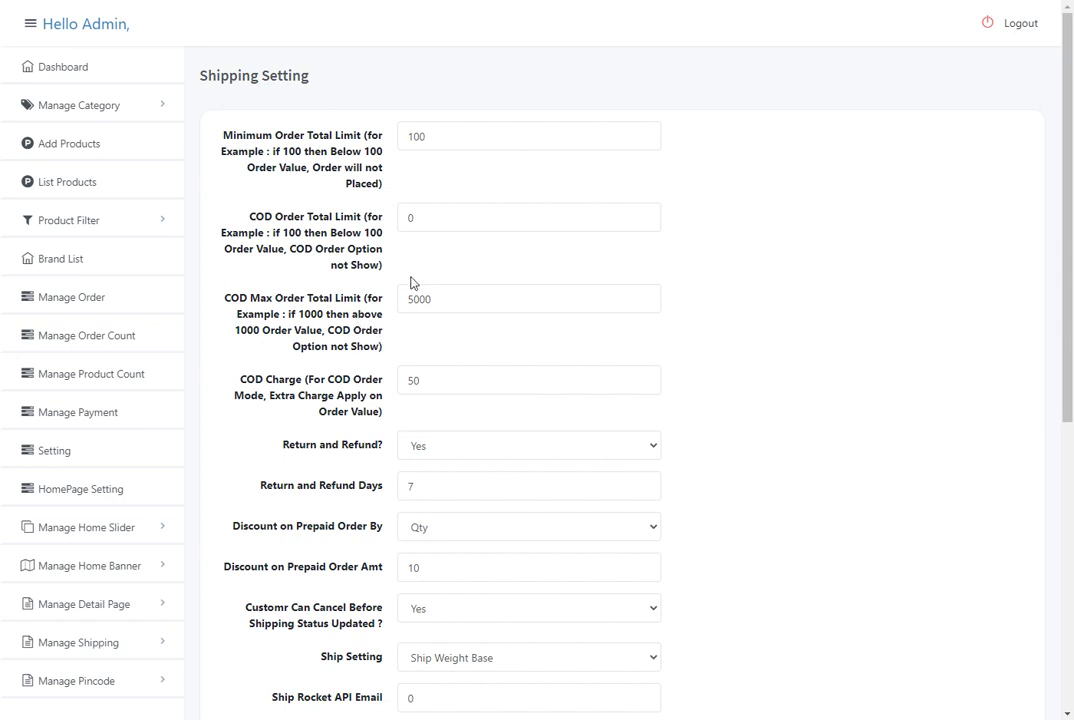
Switch to the admin's Shipping Setting page, set the COD Order Total Limit to 200 and submit the settings.
{"action": "left_click_drag", "start_coordinate": [431, 220], "coordinate": [380, 224]}
{"action": "type", "text": "200"}
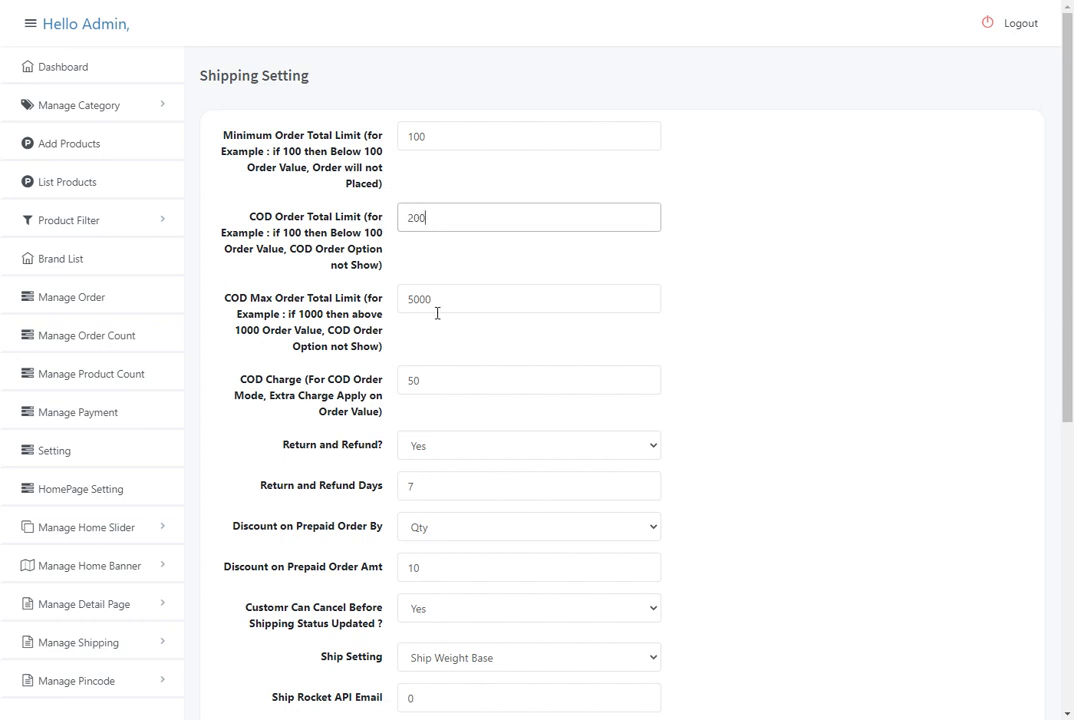
{"action": "scroll", "coordinate": [435, 308], "scroll_direction": "down", "scroll_amount": 5}
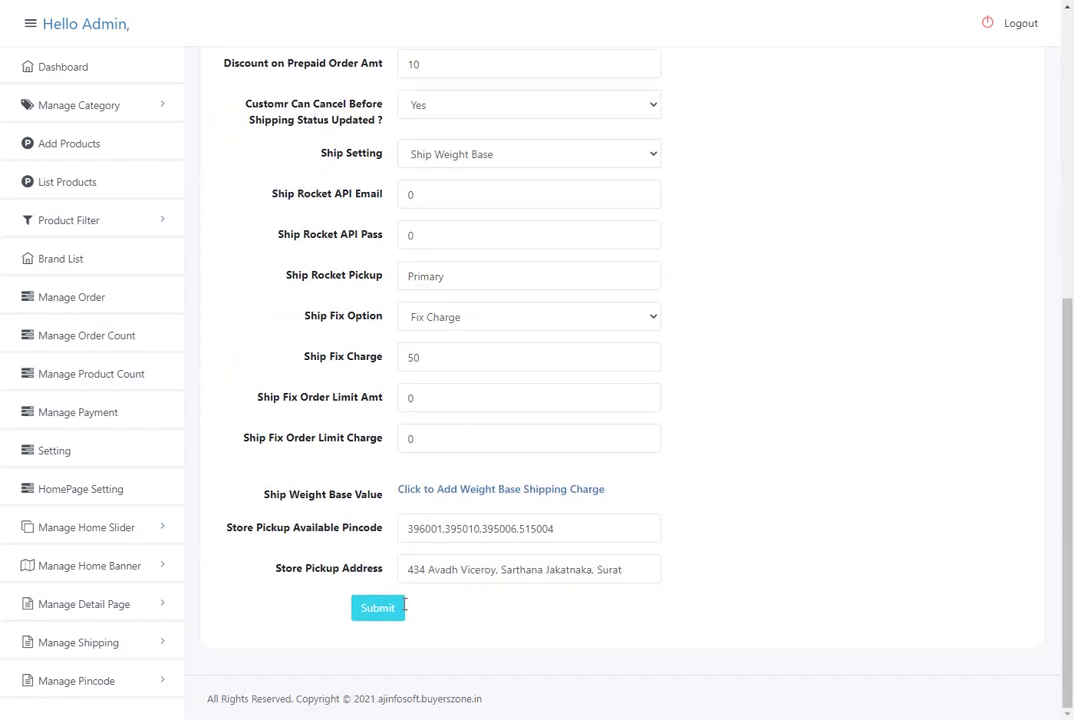
{"action": "left_click", "coordinate": [376, 608]}
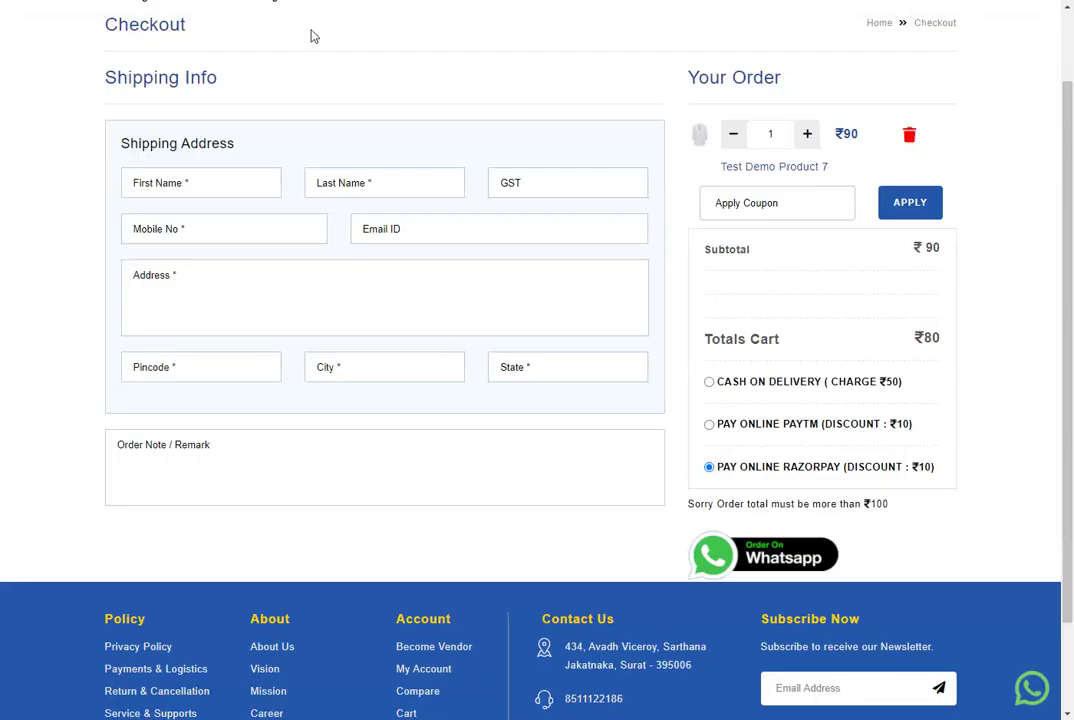
Switch to the store's checkout page, increase Test Demo Product 7 to 2 units and dismiss the login prompt.
{"action": "left_click", "coordinate": [807, 134]}
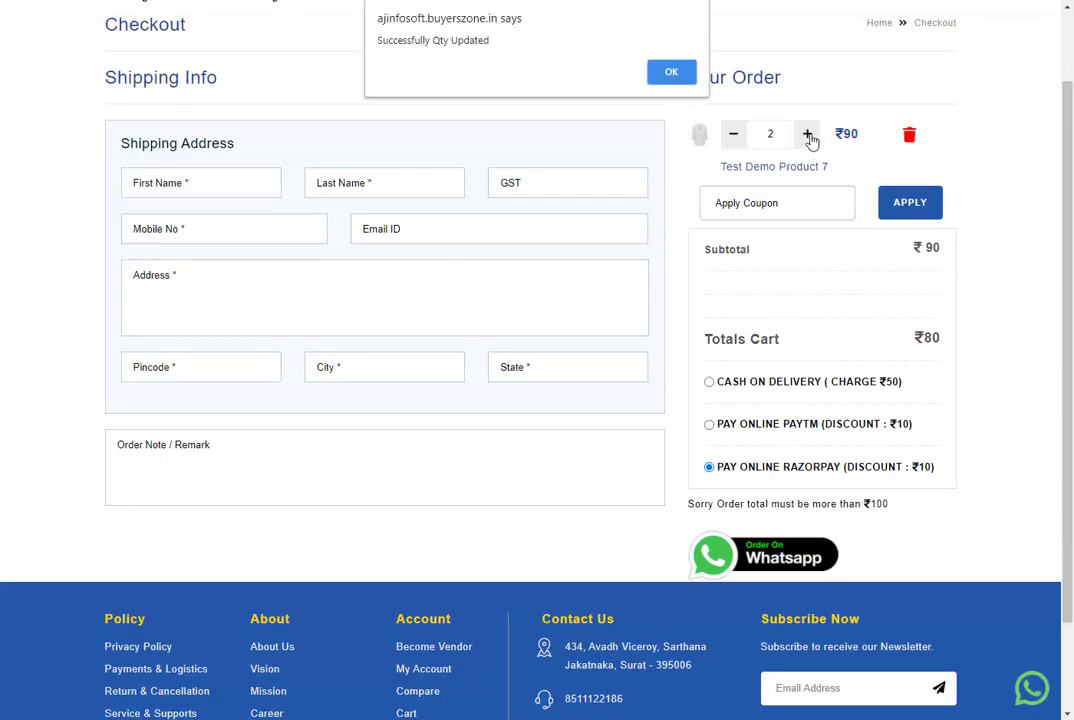
{"action": "left_click", "coordinate": [671, 72]}
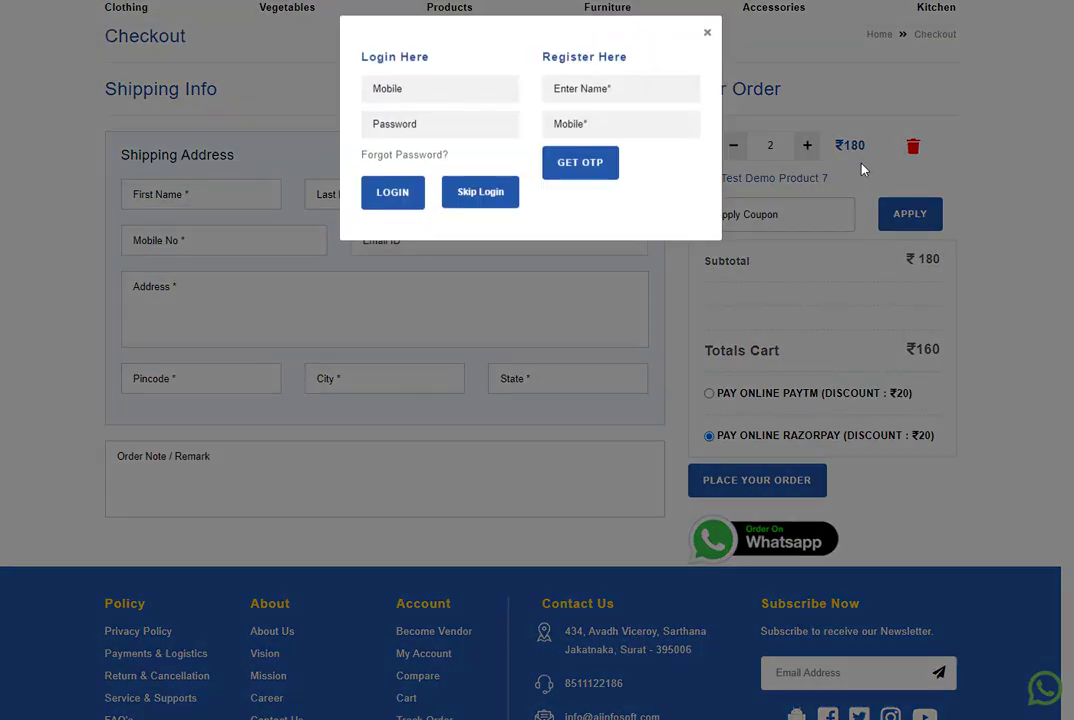
{"action": "left_click", "coordinate": [829, 237]}
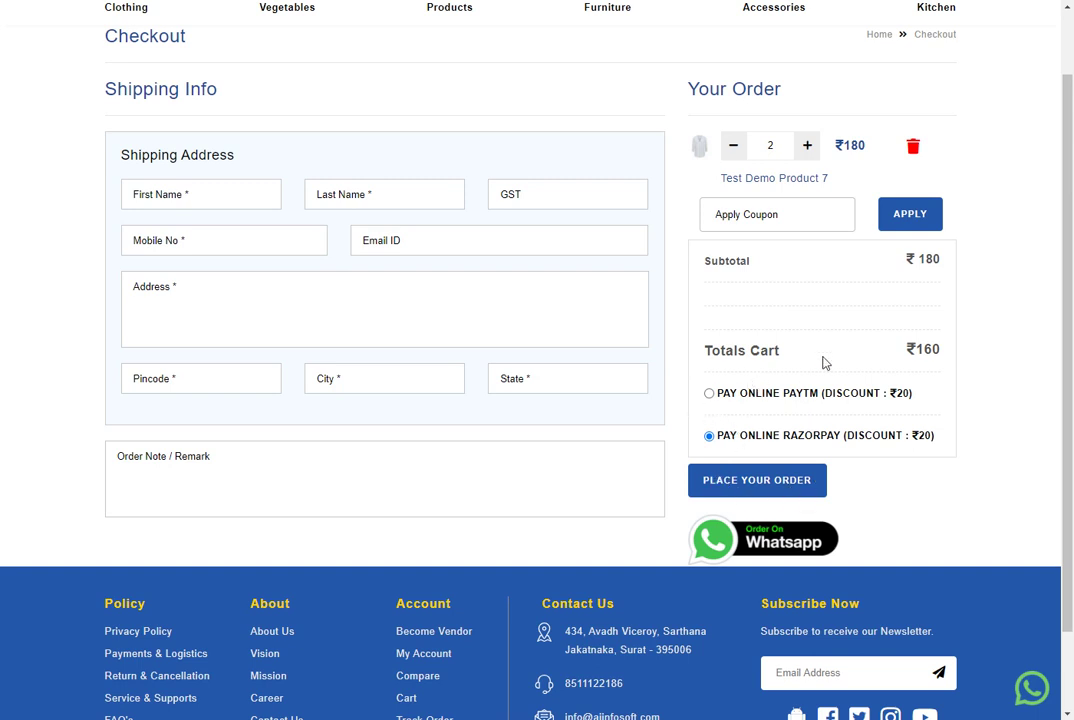
Raise the quantity of Test Demo Product 7 to 3 and select Cash on Delivery as the payment method.
{"action": "left_click", "coordinate": [808, 146]}
{"action": "left_click", "coordinate": [675, 73]}
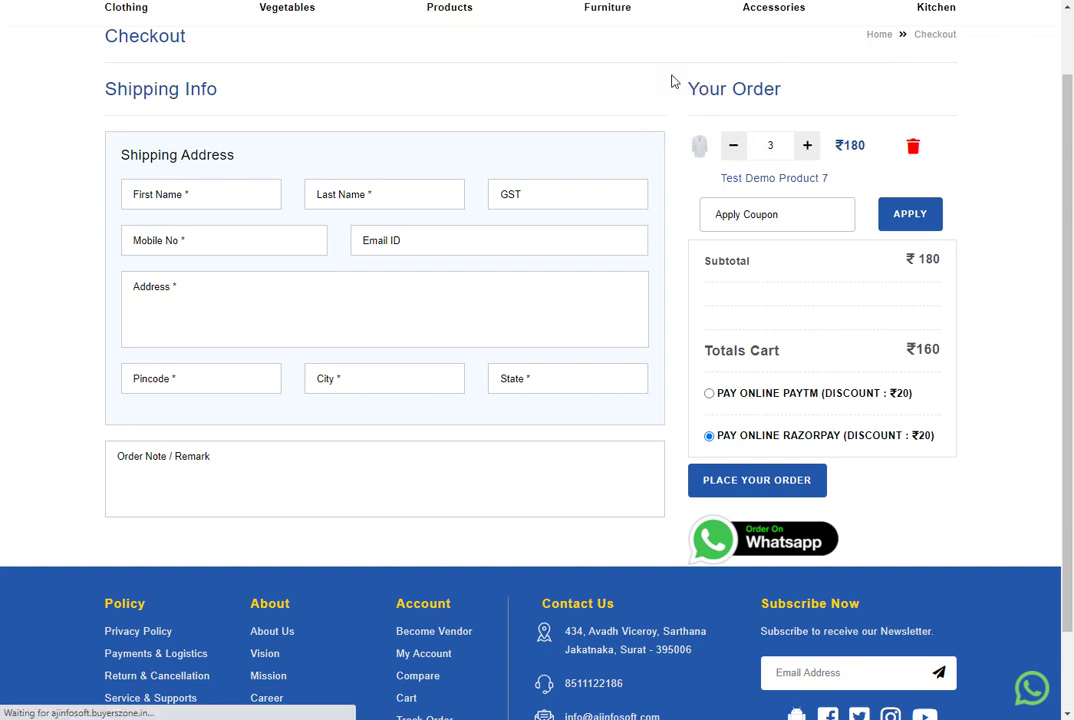
{"action": "left_click", "coordinate": [777, 315]}
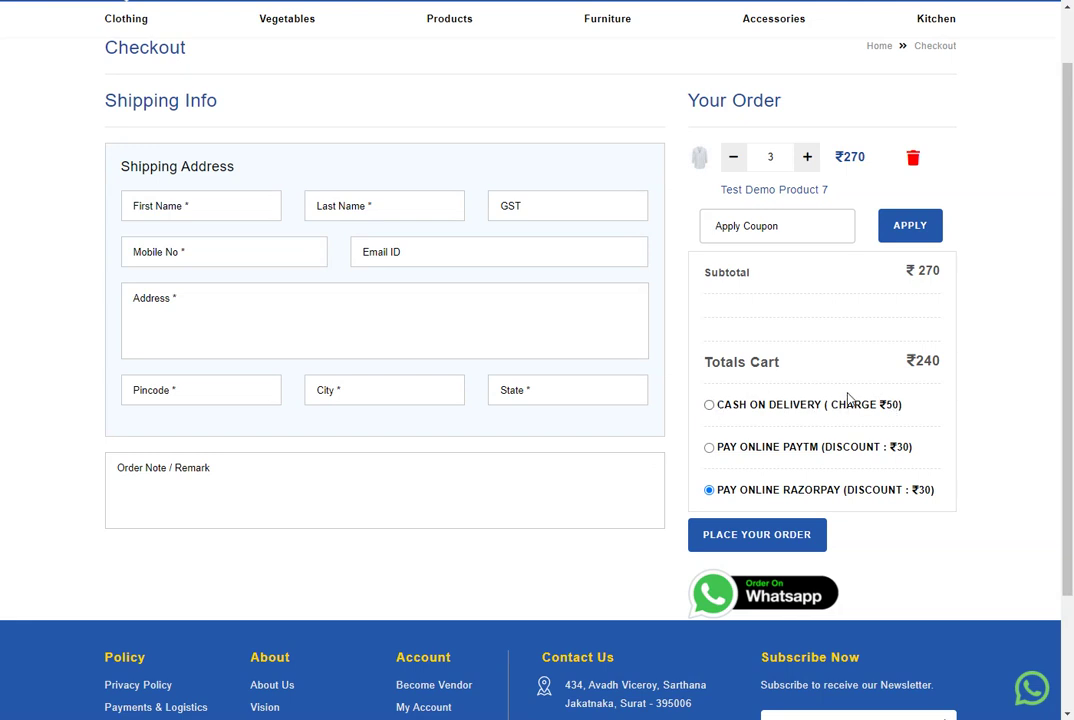
{"action": "left_click", "coordinate": [709, 405]}
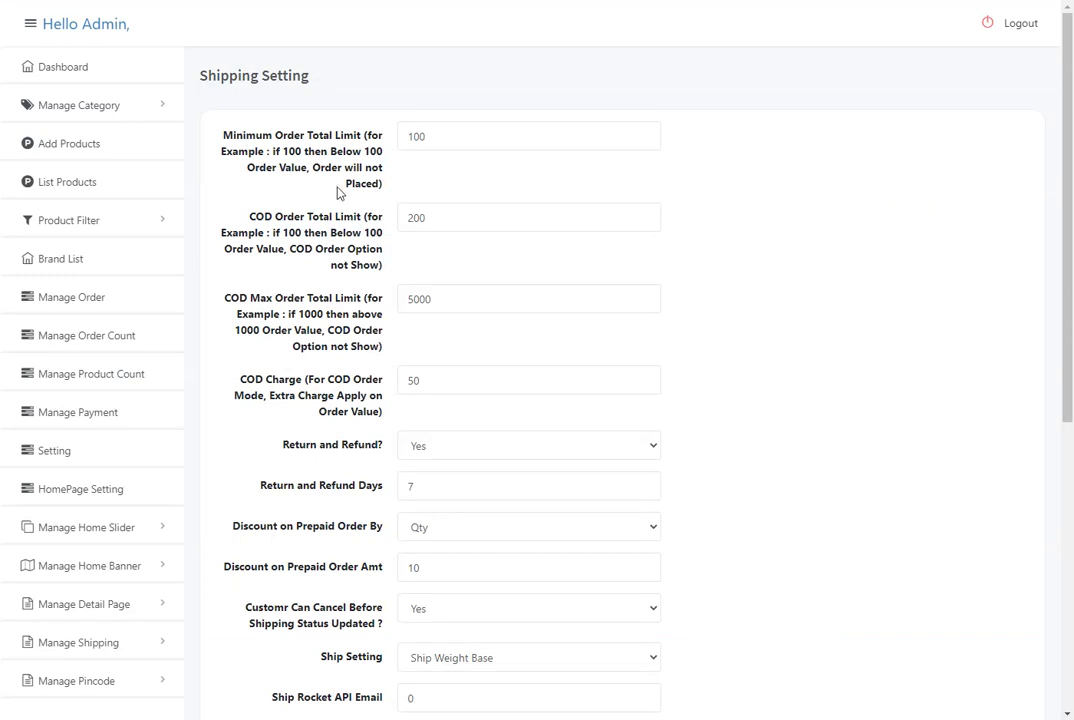
In the admin's shipping settings, set Return and Refund Days to 5 and keep the Return and Refund option at Yes.
{"action": "scroll", "coordinate": [300, 200], "scroll_direction": "down", "scroll_amount": 3}
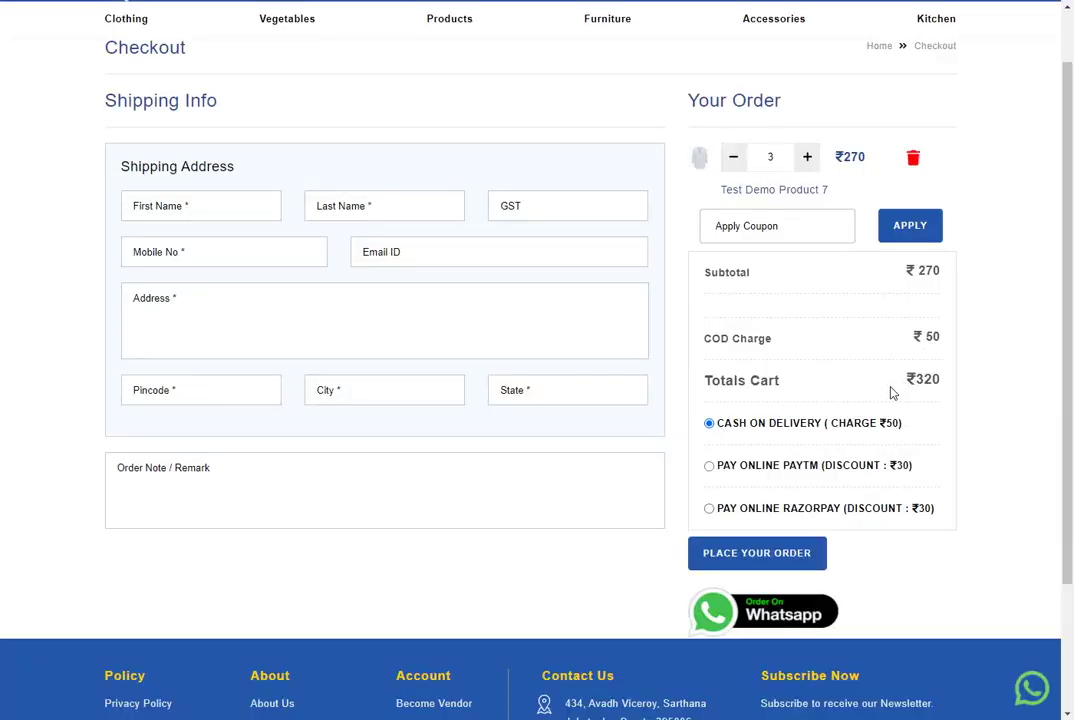
{"action": "left_click", "coordinate": [124, 0]}
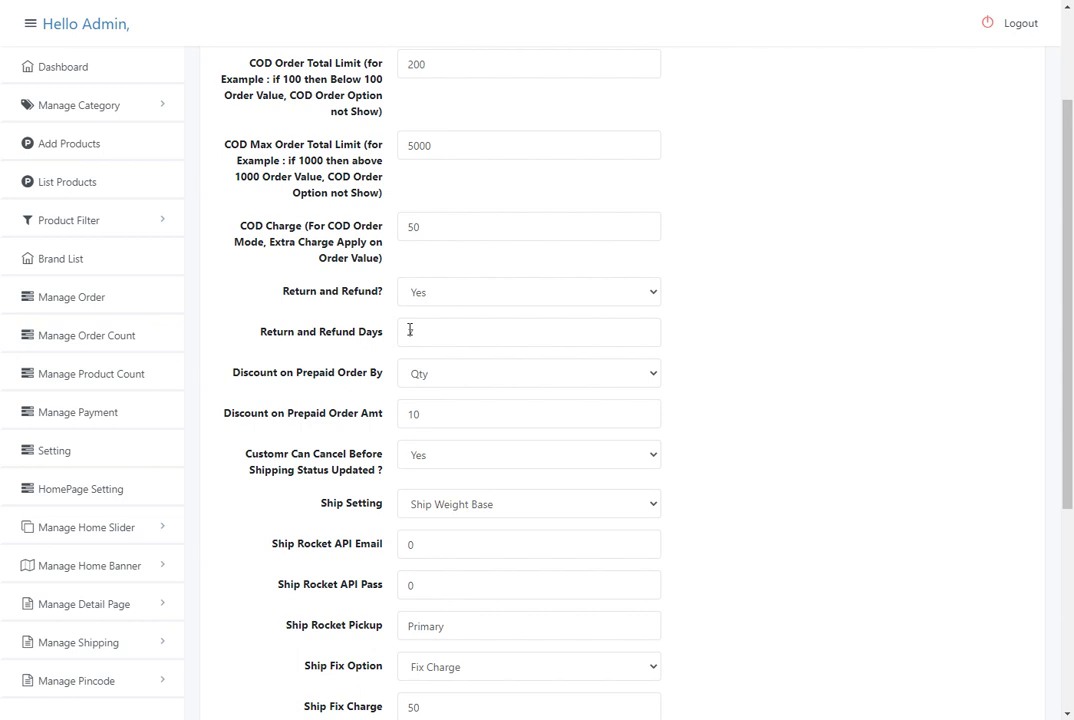
{"action": "left_click", "coordinate": [410, 330]}
{"action": "type", "text": "7"}
{"action": "double_click", "coordinate": [427, 331]}
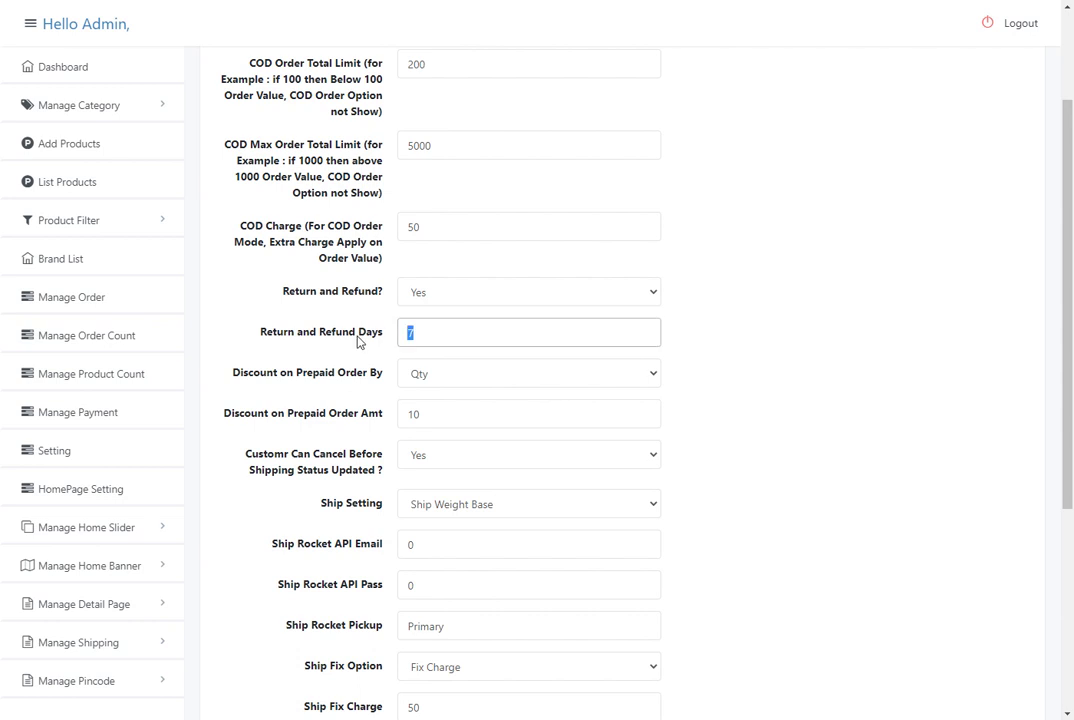
{"action": "type", "text": "5"}
{"action": "left_click", "coordinate": [433, 298]}
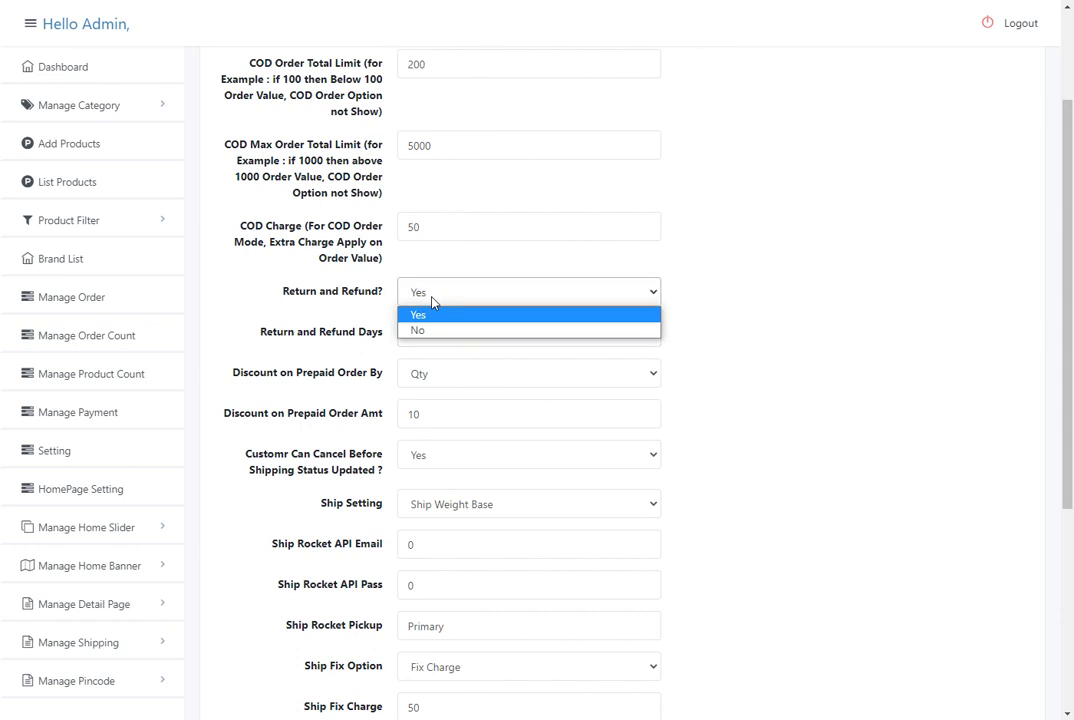
{"action": "left_click", "coordinate": [433, 298]}
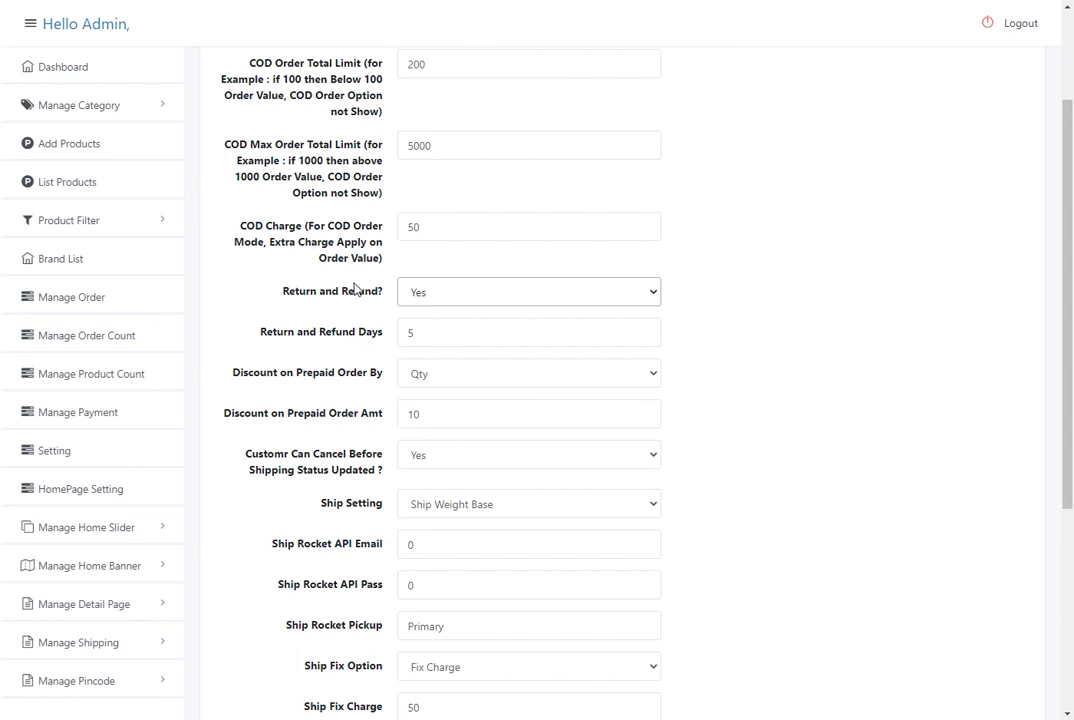
Examine the options for Discount on Prepaid Order By and the Discount on Prepaid Order Amt value without changing them.
{"action": "scroll", "coordinate": [355, 289], "scroll_direction": "down", "scroll_amount": 3}
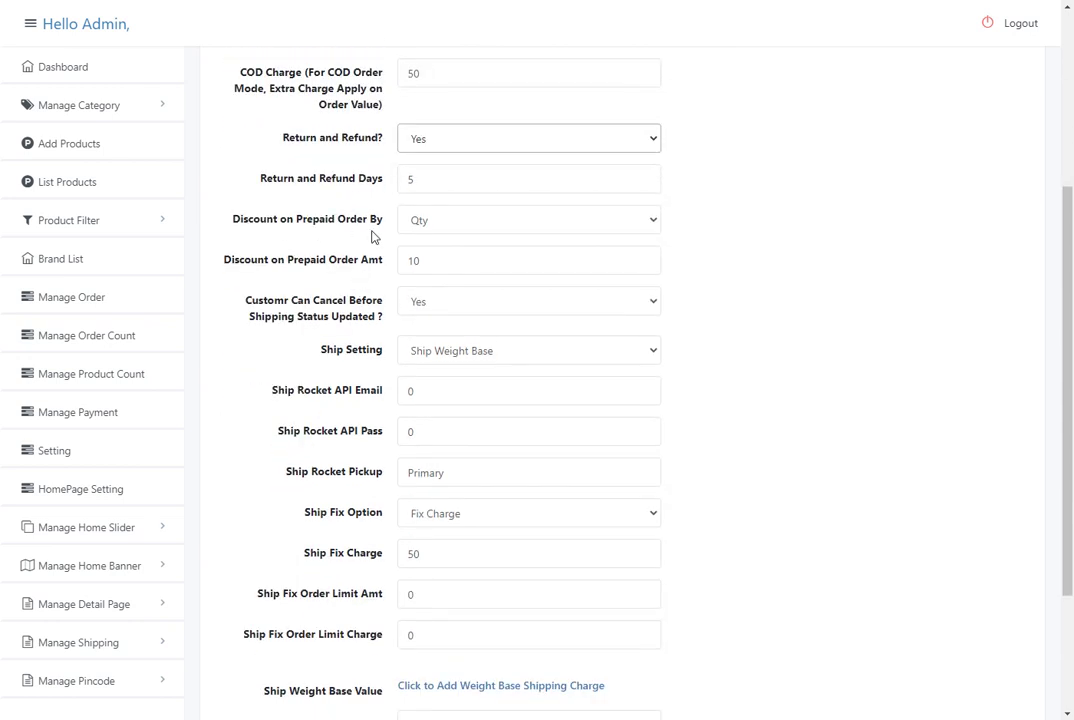
{"action": "left_click", "coordinate": [427, 228]}
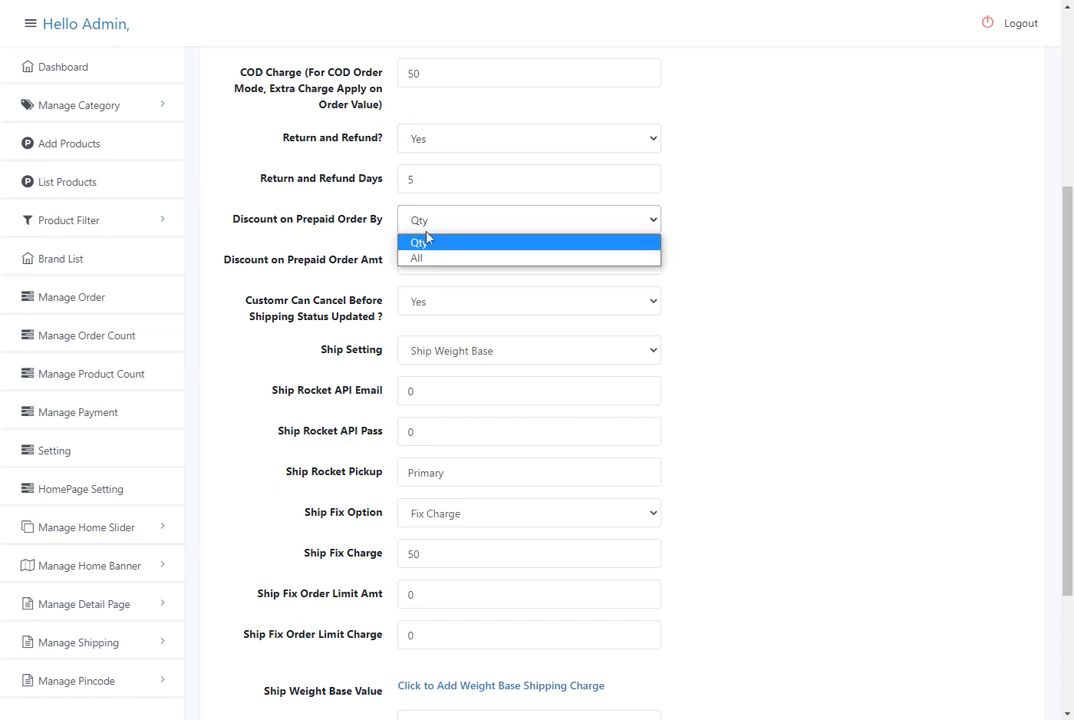
{"action": "left_click", "coordinate": [427, 222]}
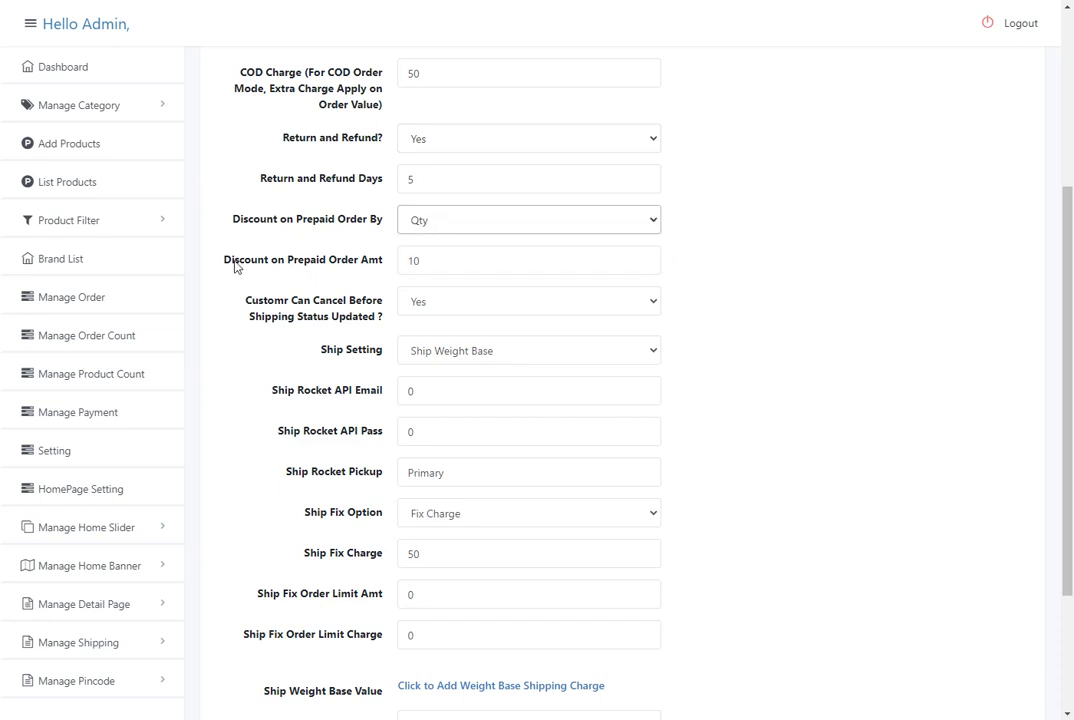
{"action": "double_click", "coordinate": [412, 260]}
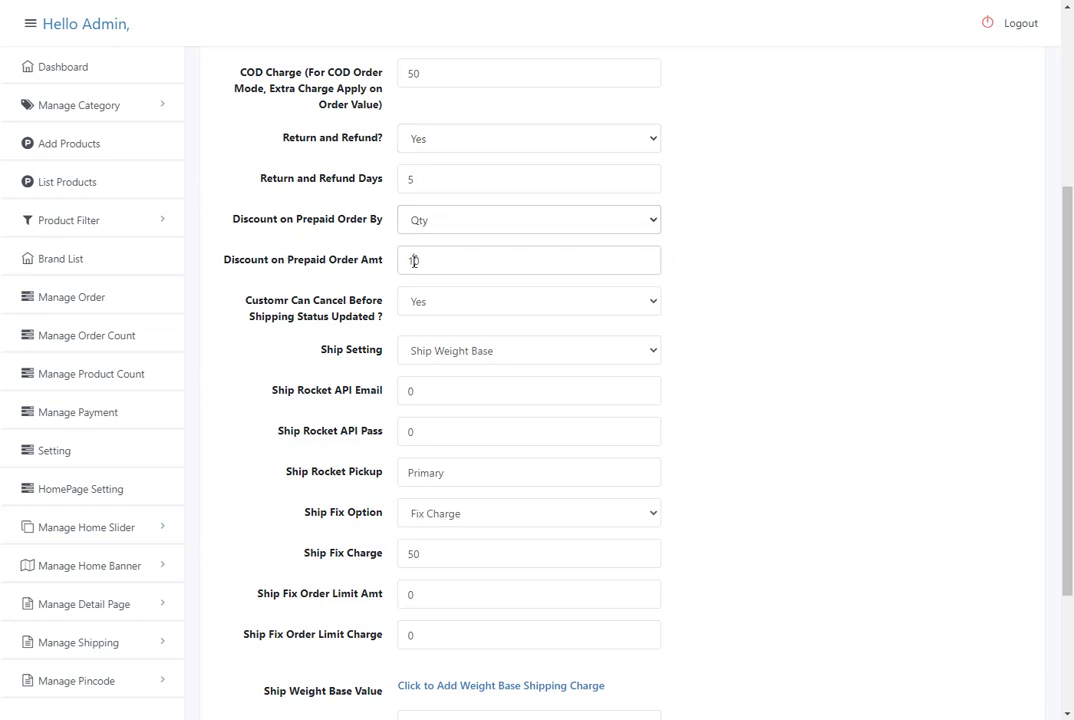
{"action": "left_click", "coordinate": [422, 232]}
{"action": "left_click", "coordinate": [422, 232]}
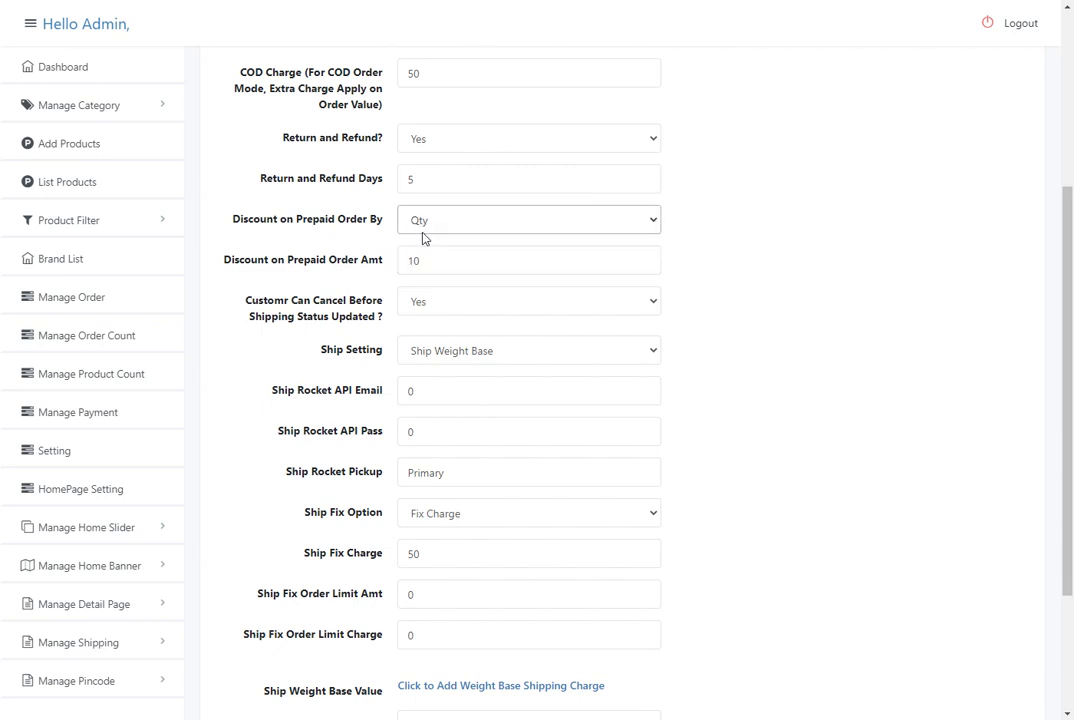
{"action": "left_click_drag", "start_coordinate": [427, 261], "coordinate": [398, 259]}
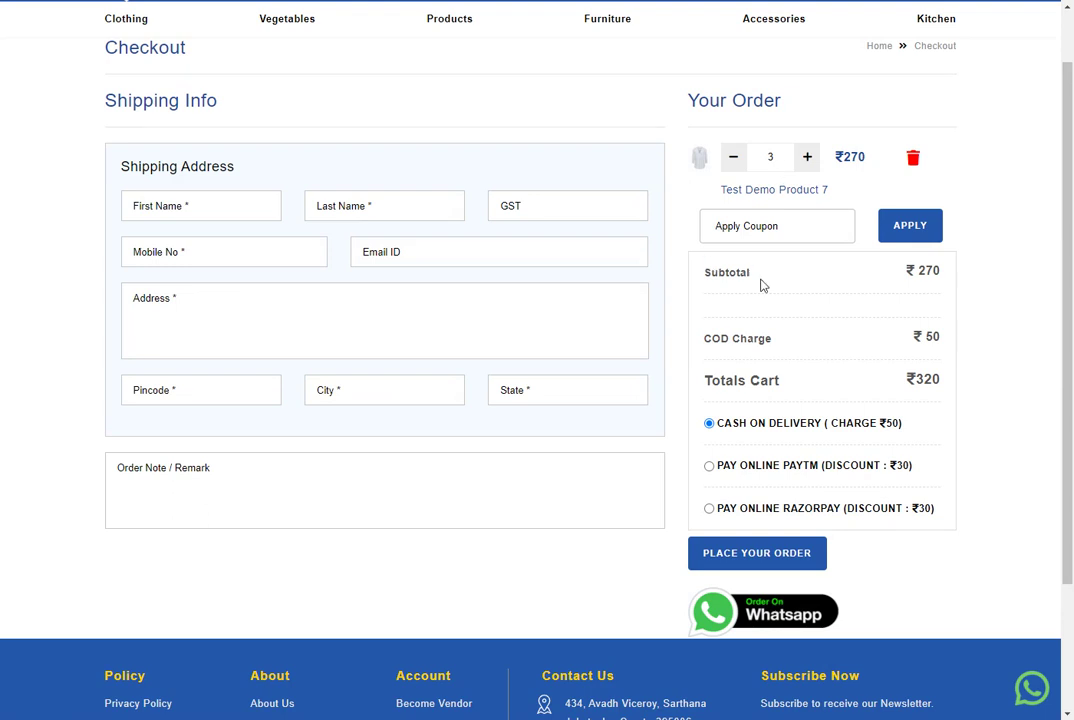
On the store's checkout page, select Pay Online Paytm to check the prepaid discount, then return to the shipping settings.
{"action": "left_click", "coordinate": [710, 468]}
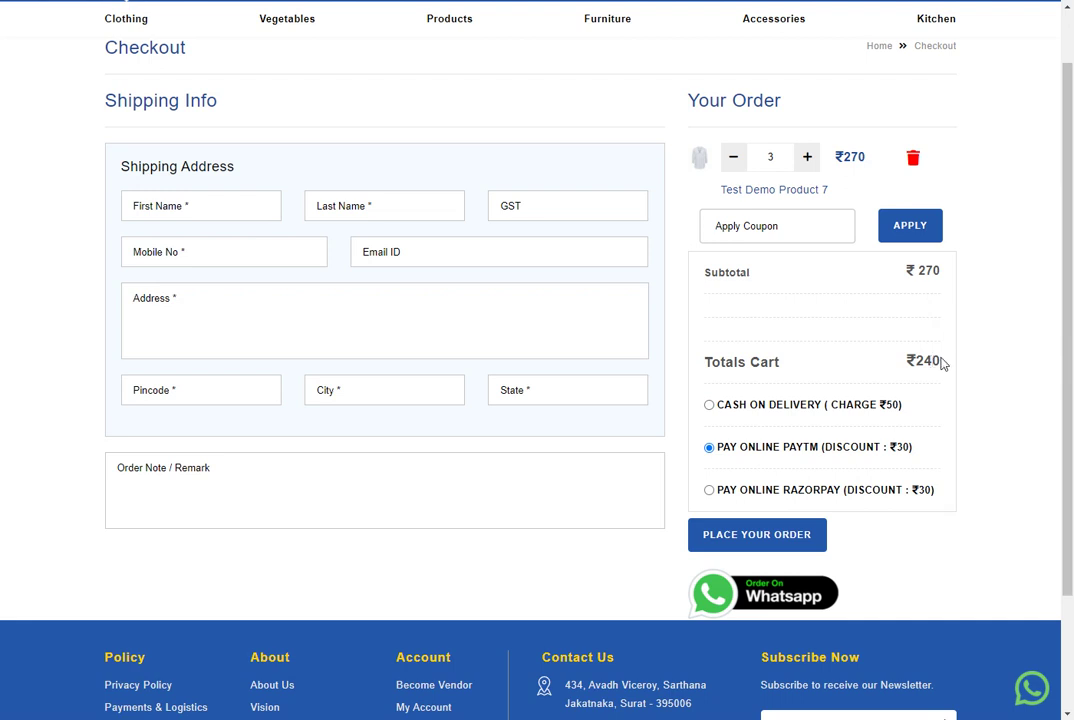
{"action": "left_click", "coordinate": [252, 1]}
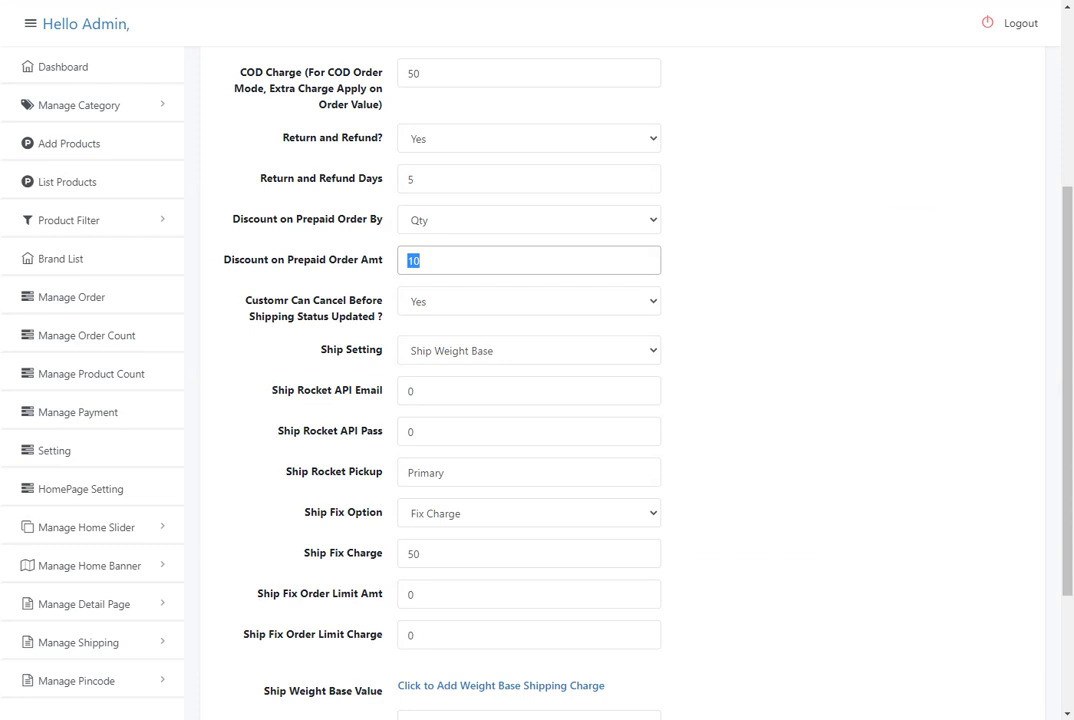
Set Discount on Prepaid Order By to All with an amount of 10 and submit the shipping settings.
{"action": "left_click", "coordinate": [437, 264]}
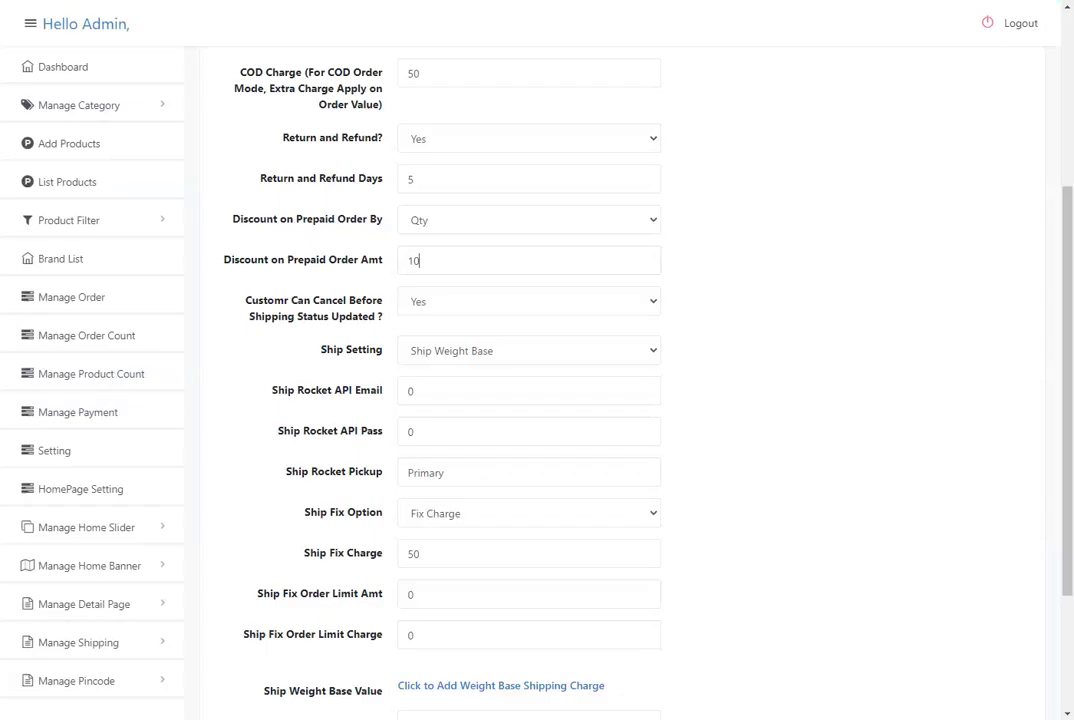
{"action": "type", "text": "10"}
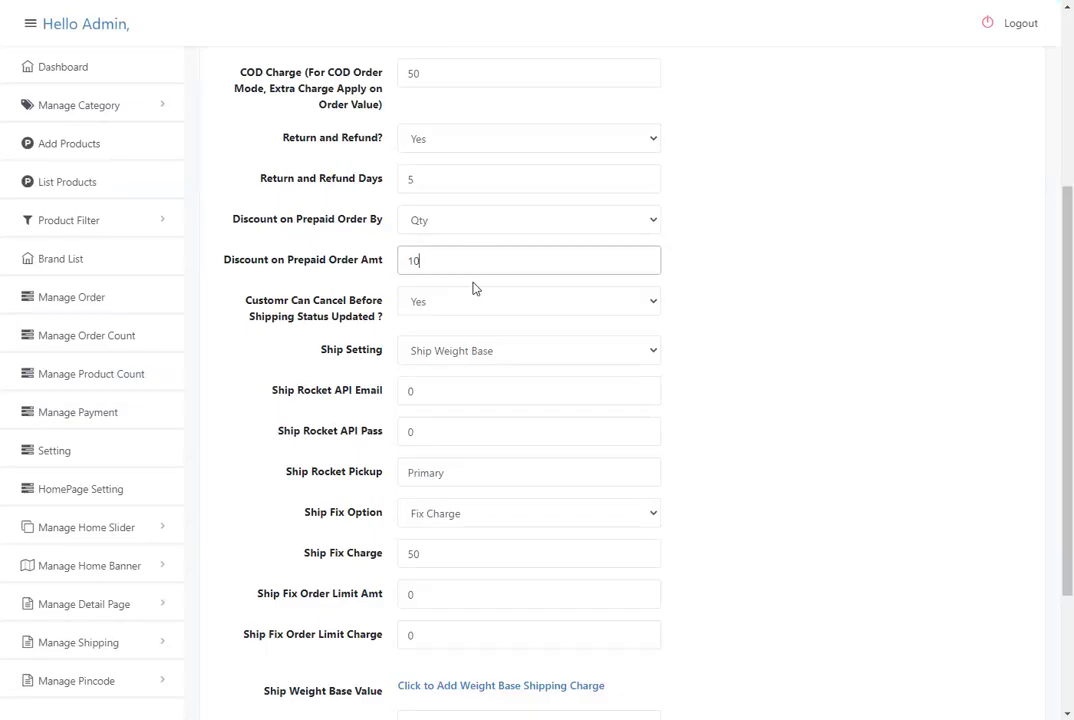
{"action": "left_click", "coordinate": [436, 221]}
{"action": "left_click", "coordinate": [432, 255]}
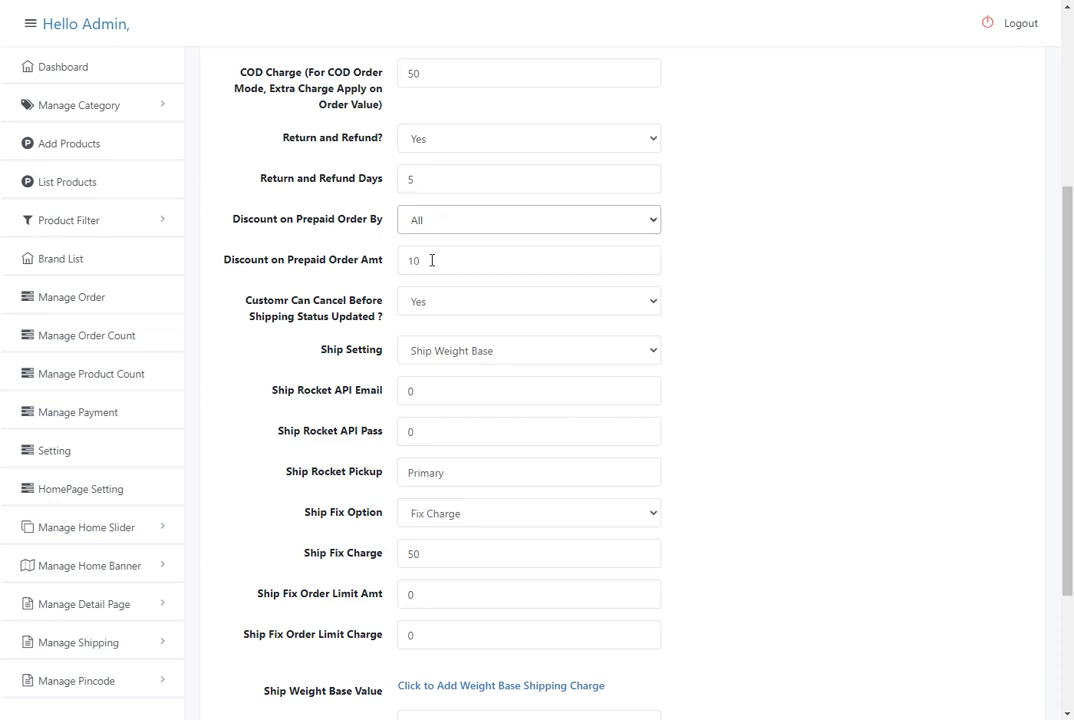
{"action": "scroll", "coordinate": [432, 260], "scroll_direction": "down", "scroll_amount": 3}
{"action": "left_click", "coordinate": [389, 617]}
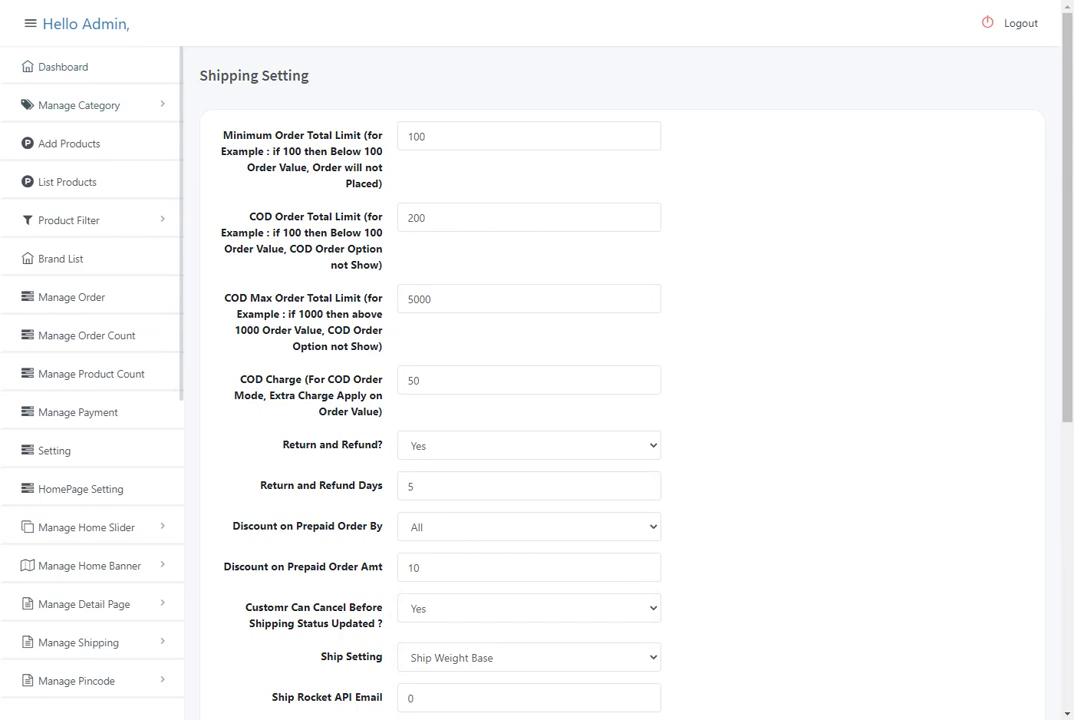
Reload the store's checkout page, dismiss the login prompt, and compare the order total for Cash on Delivery and Pay Online Razorpay.
{"action": "left_click", "coordinate": [90, 1]}
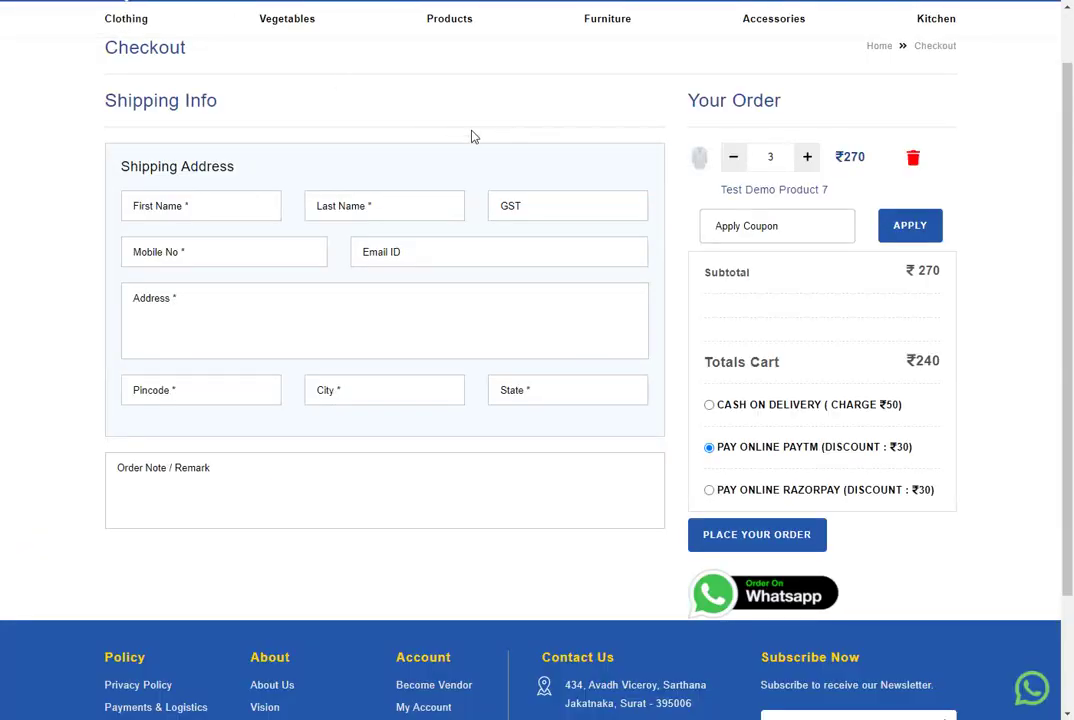
{"action": "key", "text": "F5"}
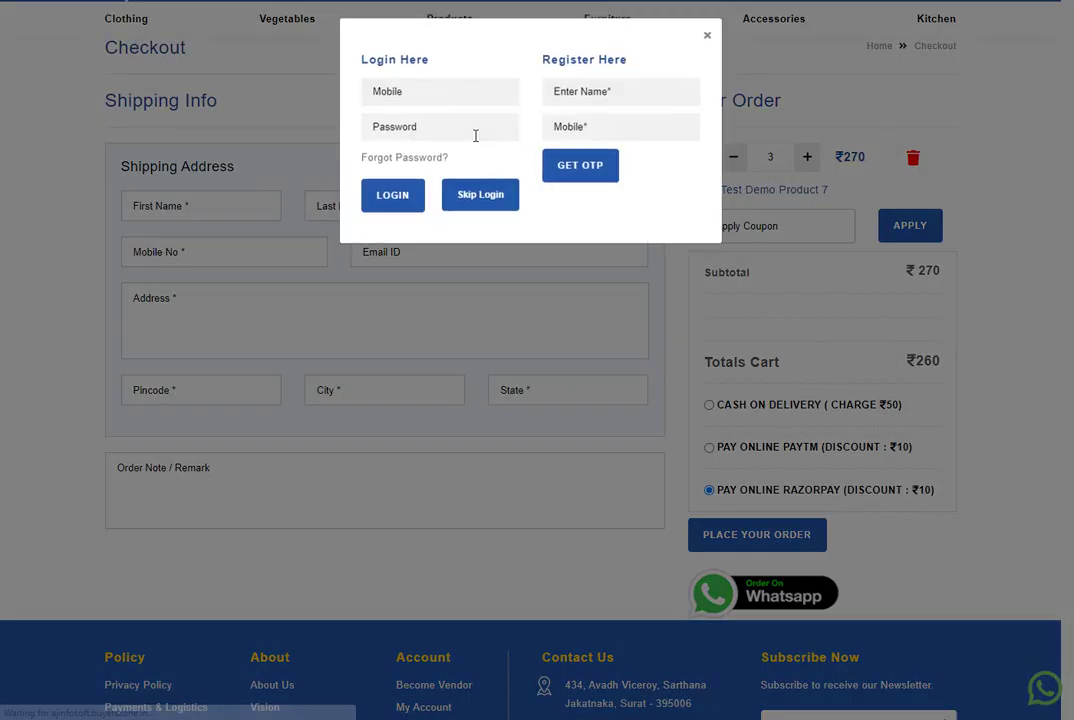
{"action": "left_click", "coordinate": [536, 323]}
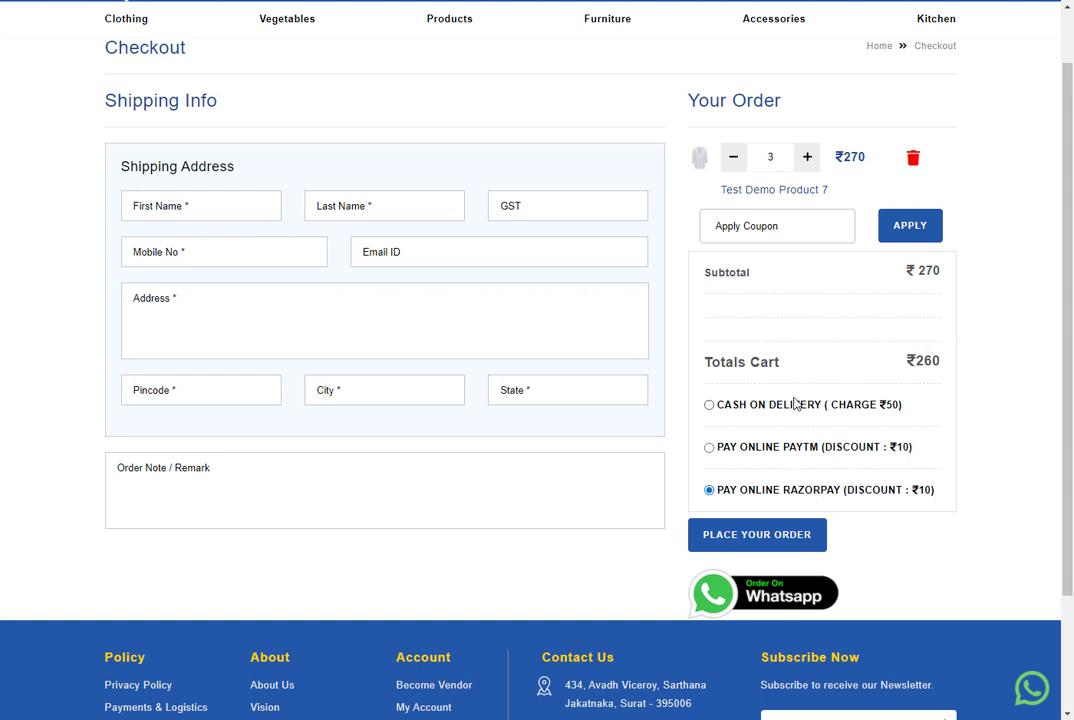
{"action": "left_click", "coordinate": [709, 405]}
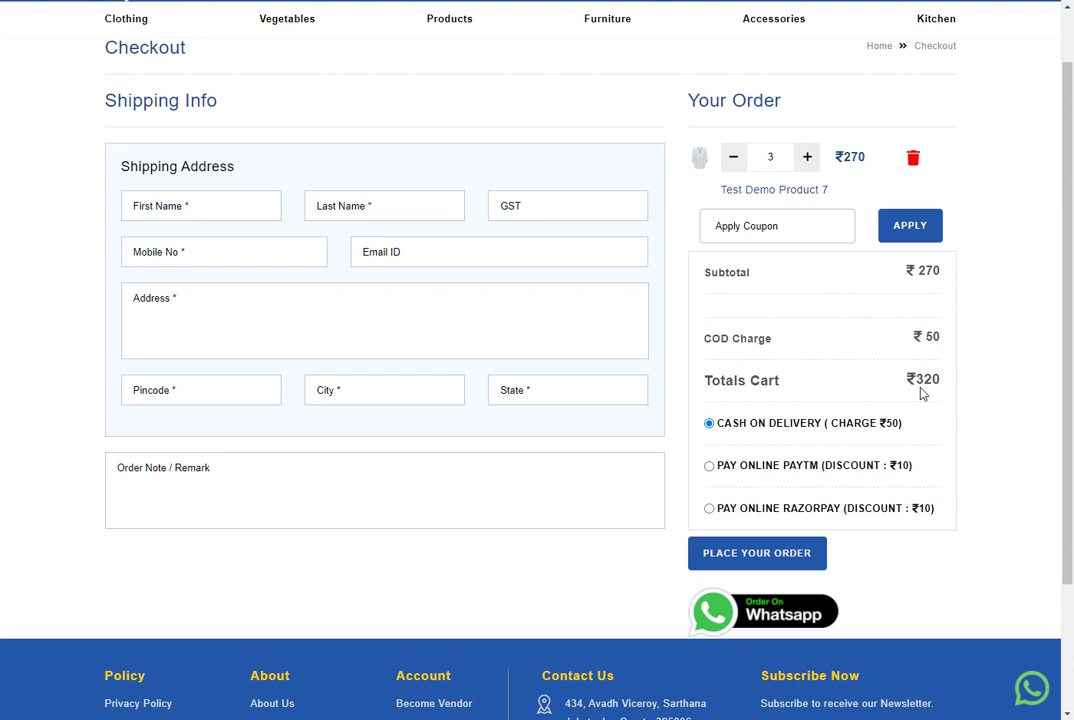
{"action": "left_click", "coordinate": [709, 508]}
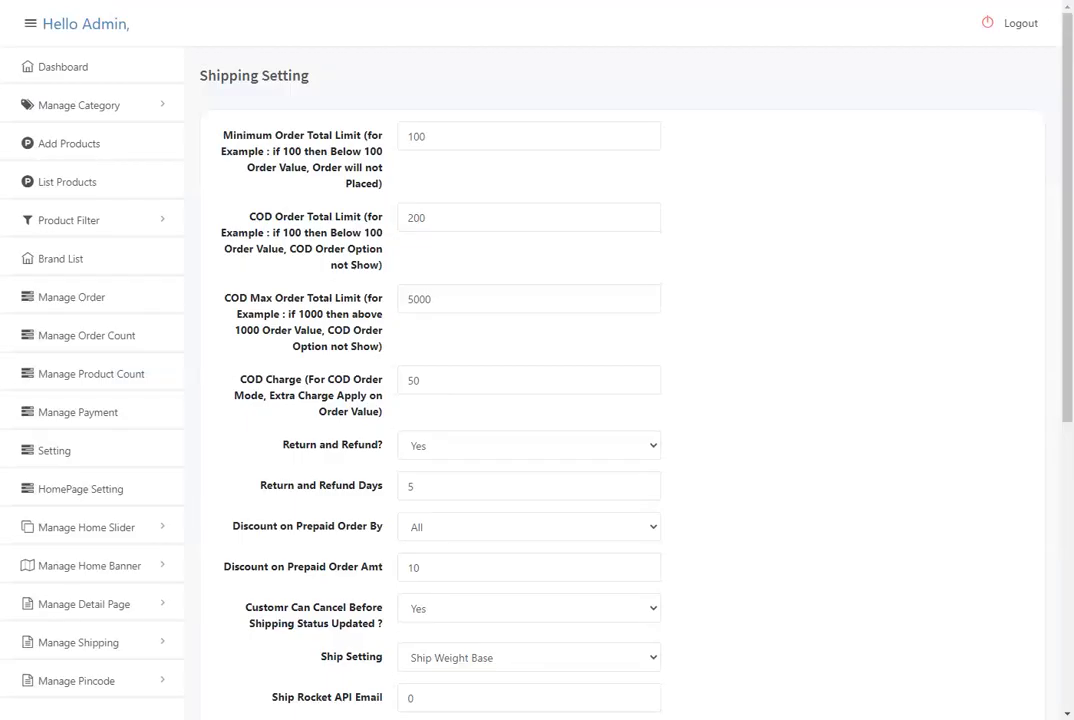
In the admin's shipping settings, try No for customer cancellation before the shipping status is updated and restore it to Yes.
{"action": "scroll", "coordinate": [271, 220], "scroll_direction": "down", "scroll_amount": 2}
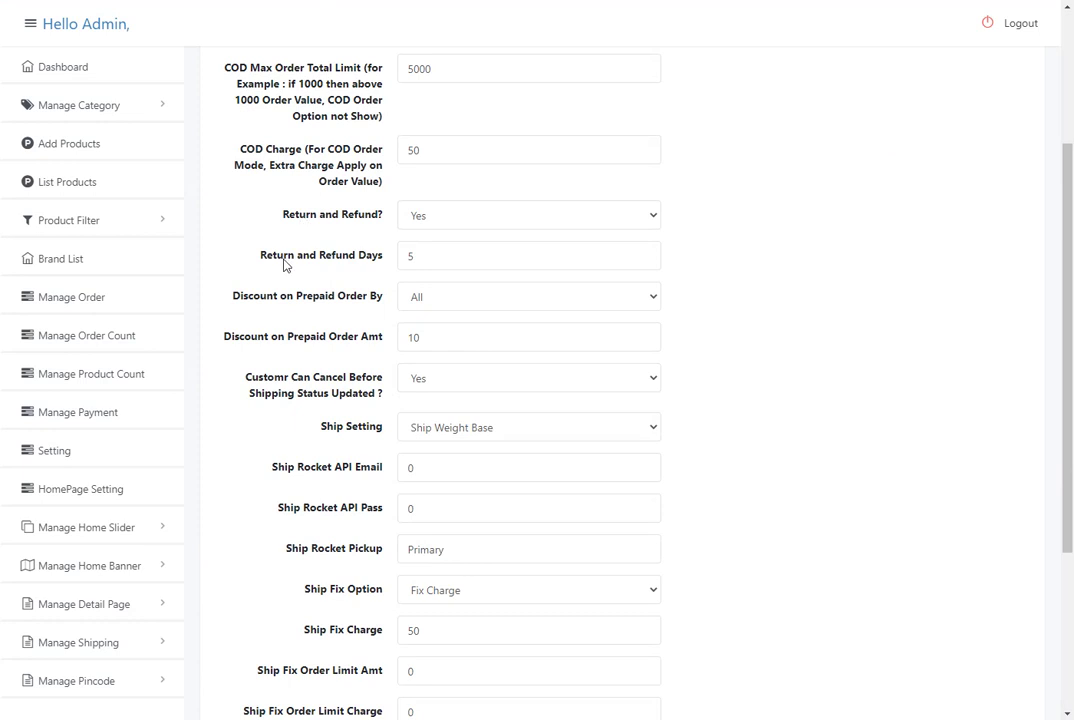
{"action": "scroll", "coordinate": [281, 263], "scroll_direction": "down", "scroll_amount": 1}
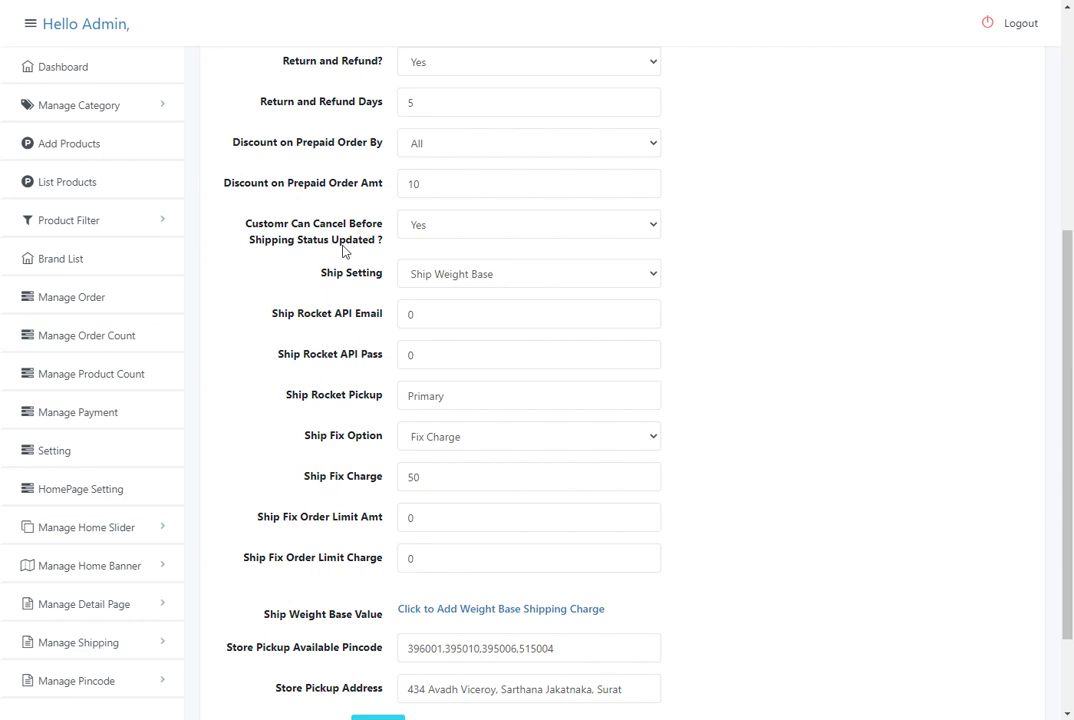
{"action": "left_click", "coordinate": [433, 225]}
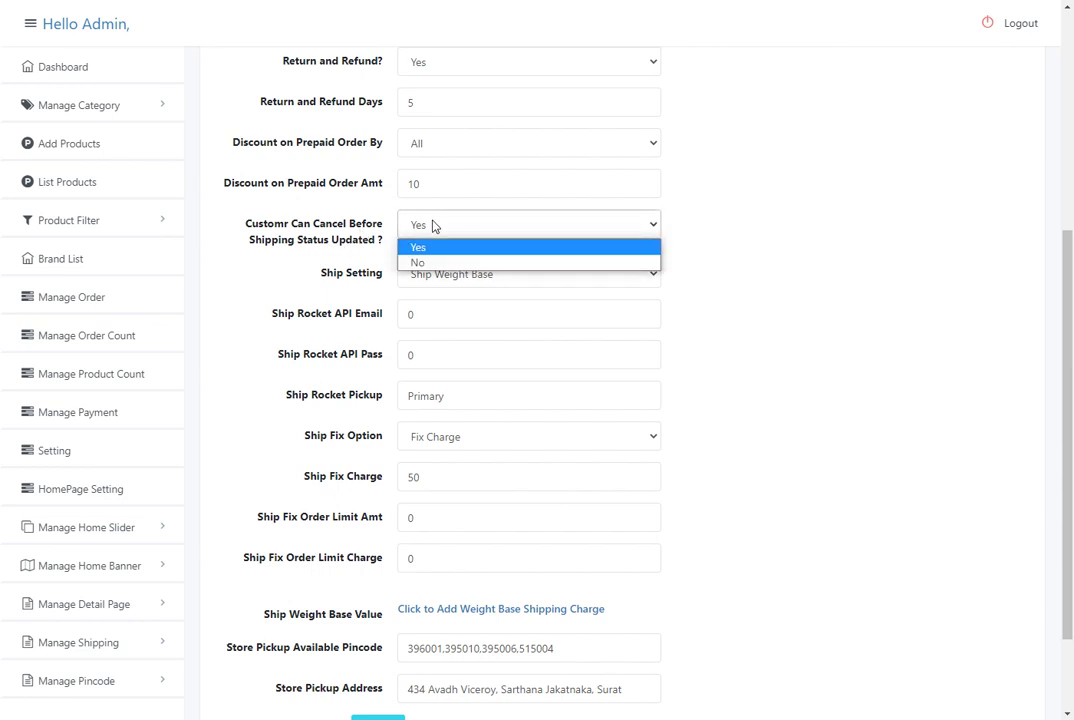
{"action": "left_click", "coordinate": [433, 225]}
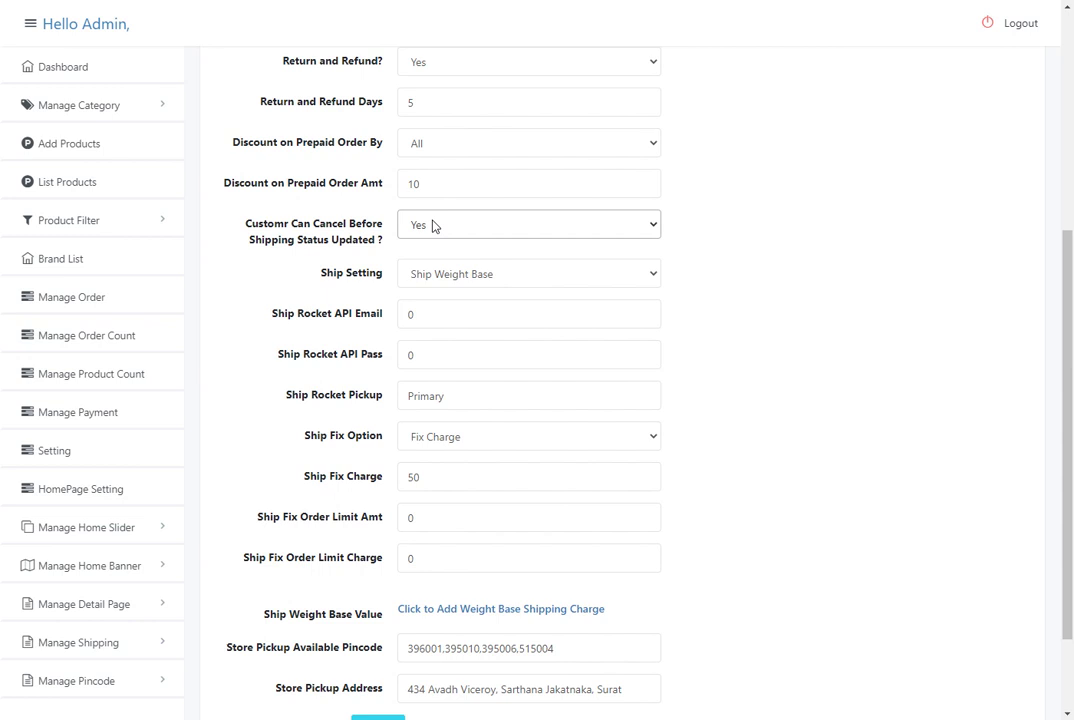
{"action": "left_click", "coordinate": [433, 225]}
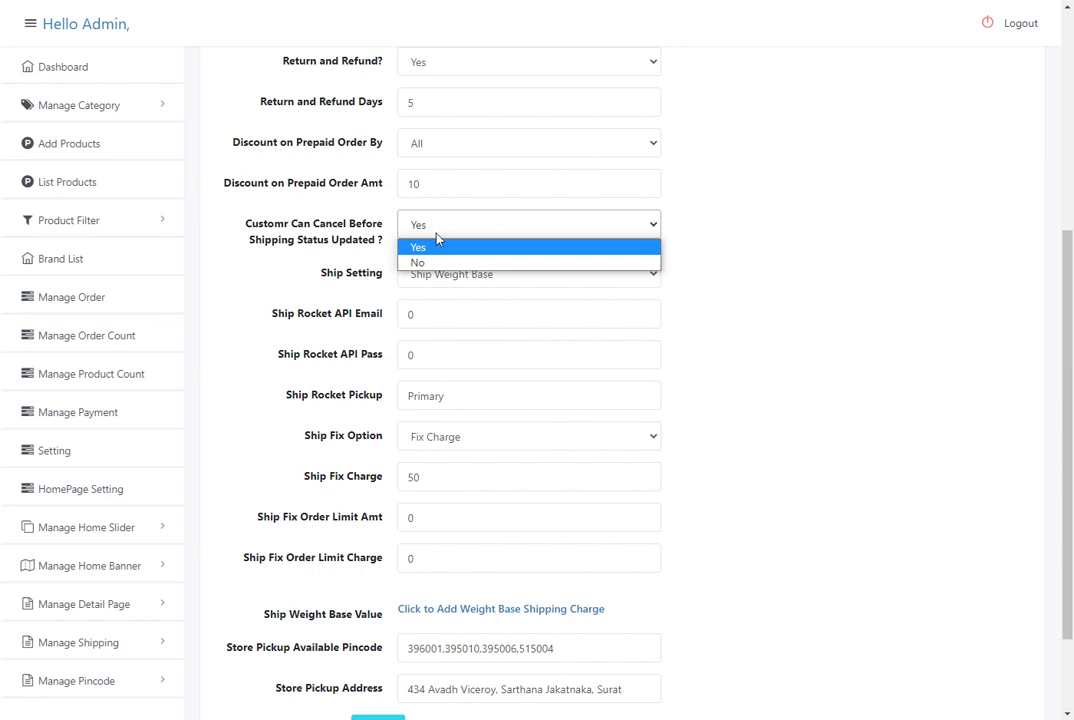
{"action": "left_click", "coordinate": [441, 264]}
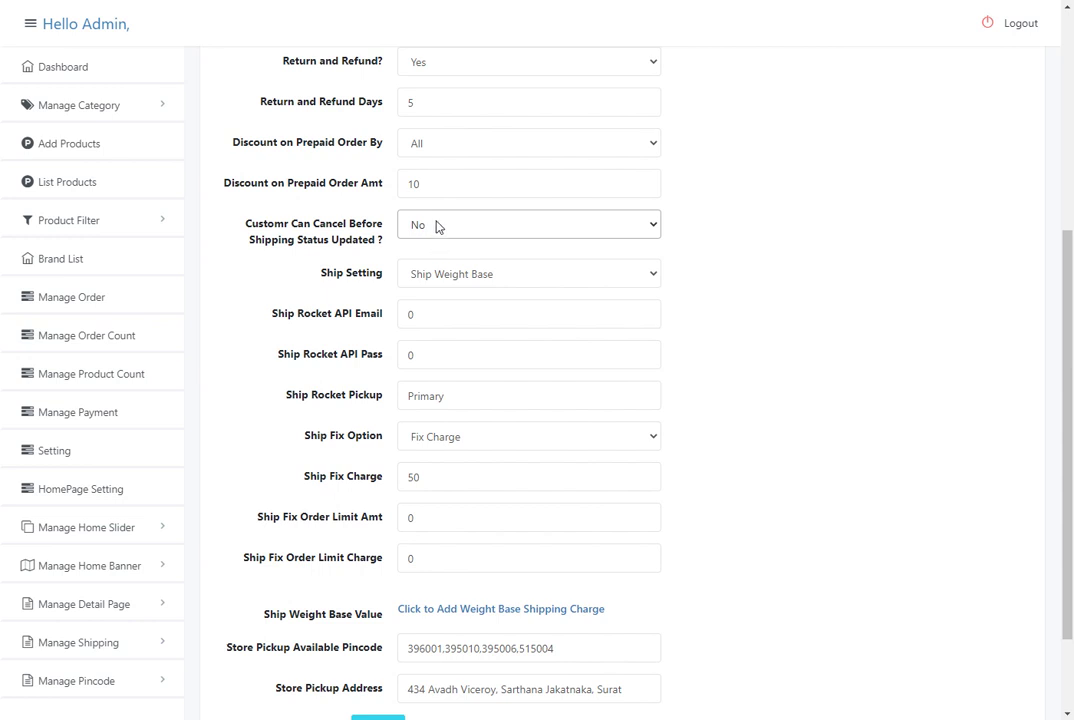
{"action": "left_click", "coordinate": [438, 226]}
{"action": "left_click", "coordinate": [424, 248]}
Set Ship Setting to Local and Ship Fix Charge to 0, and submit the shipping settings.
{"action": "scroll", "coordinate": [430, 225], "scroll_direction": "down", "scroll_amount": 1}
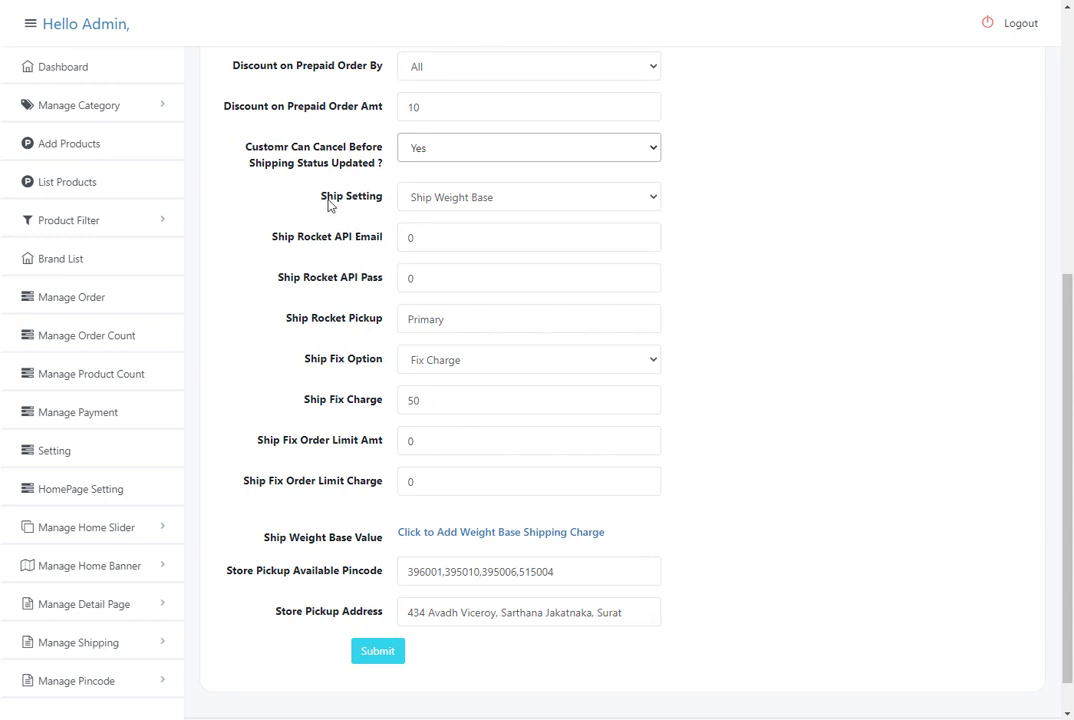
{"action": "left_click", "coordinate": [413, 199]}
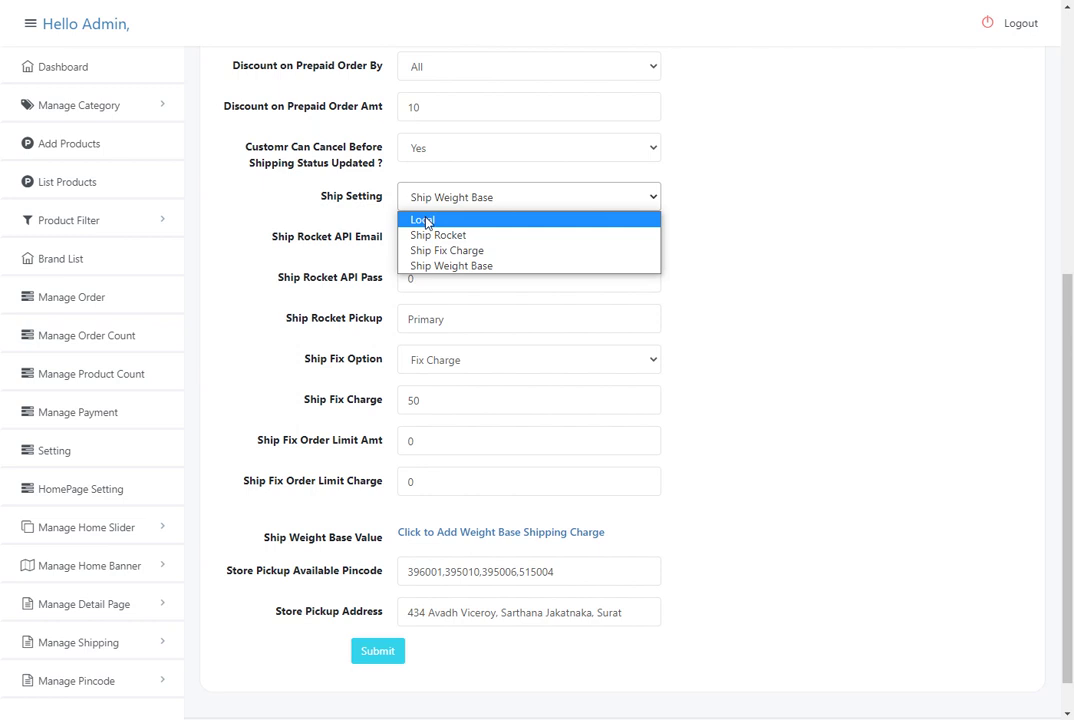
{"action": "left_click", "coordinate": [425, 221]}
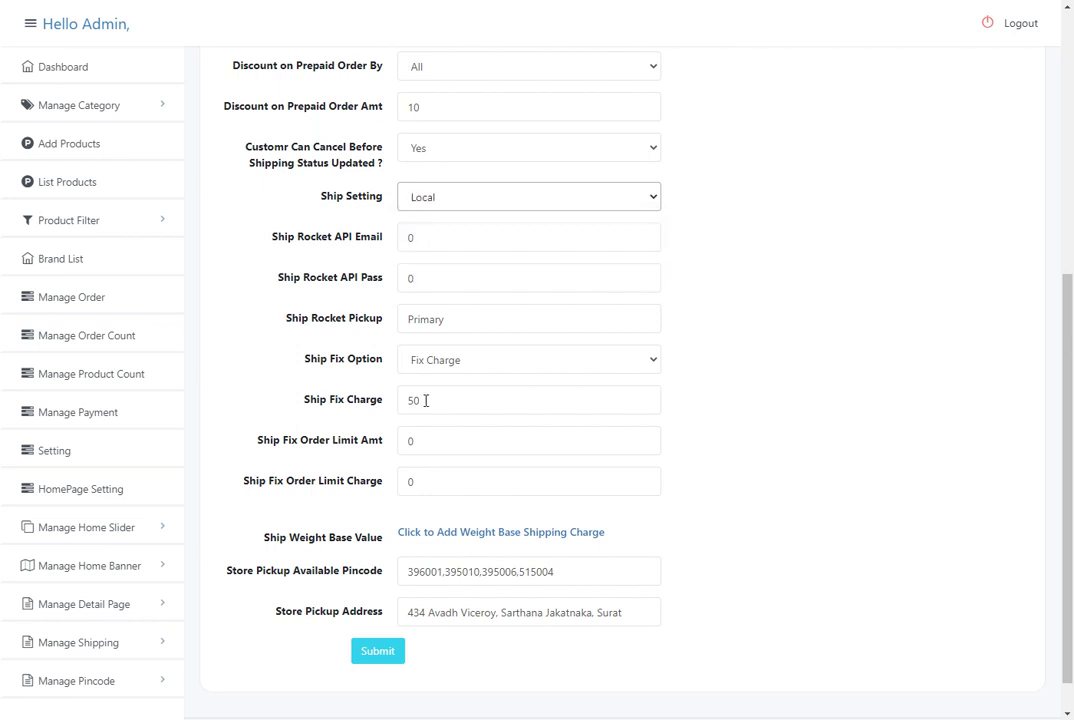
{"action": "left_click_drag", "start_coordinate": [427, 400], "coordinate": [376, 412]}
{"action": "type", "text": "0"}
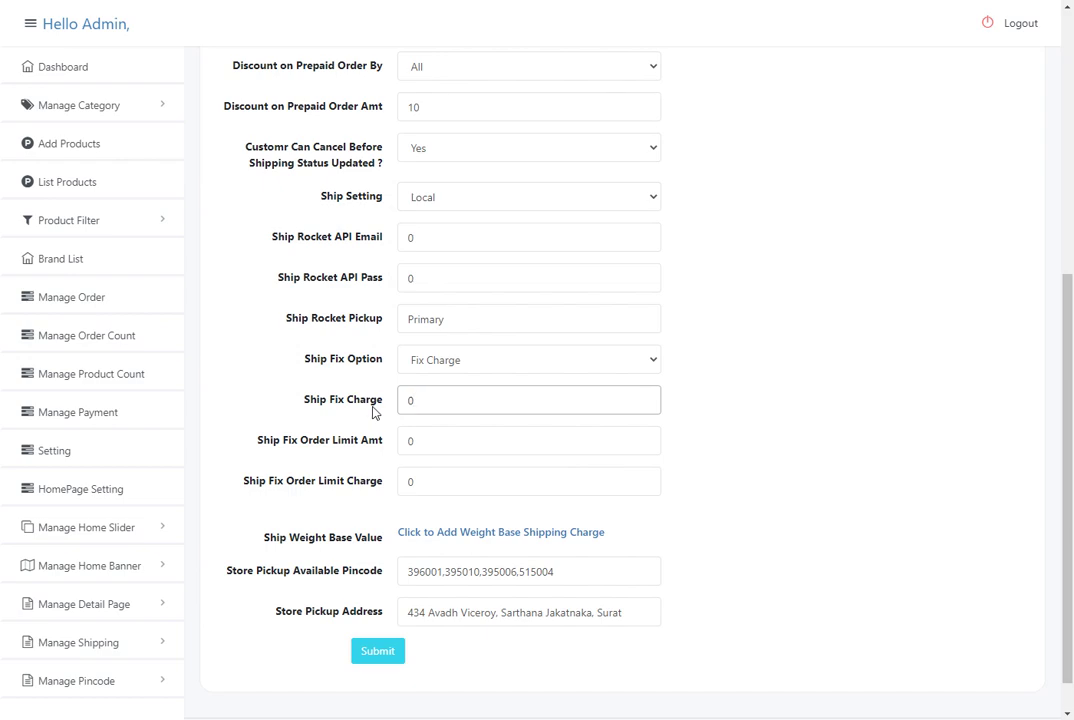
{"action": "scroll", "coordinate": [376, 414], "scroll_direction": "down", "scroll_amount": 1}
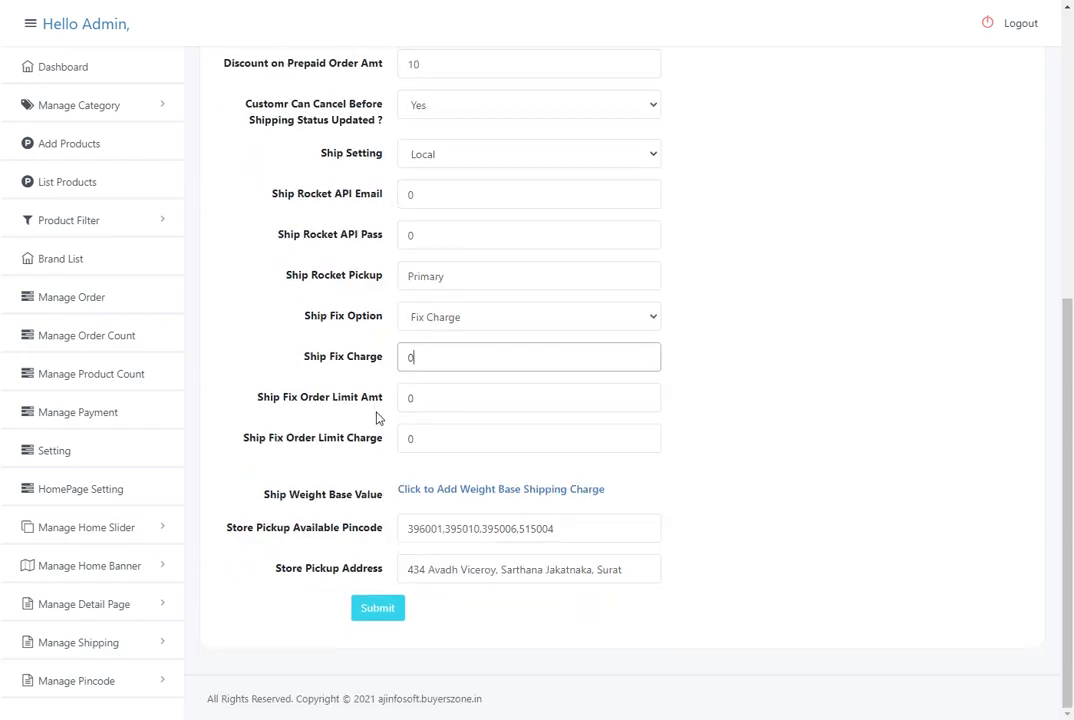
{"action": "left_click", "coordinate": [391, 609]}
{"action": "scroll", "coordinate": [430, 463], "scroll_direction": "down", "scroll_amount": 3}
{"action": "scroll", "coordinate": [430, 463], "scroll_direction": "down", "scroll_amount": 3}
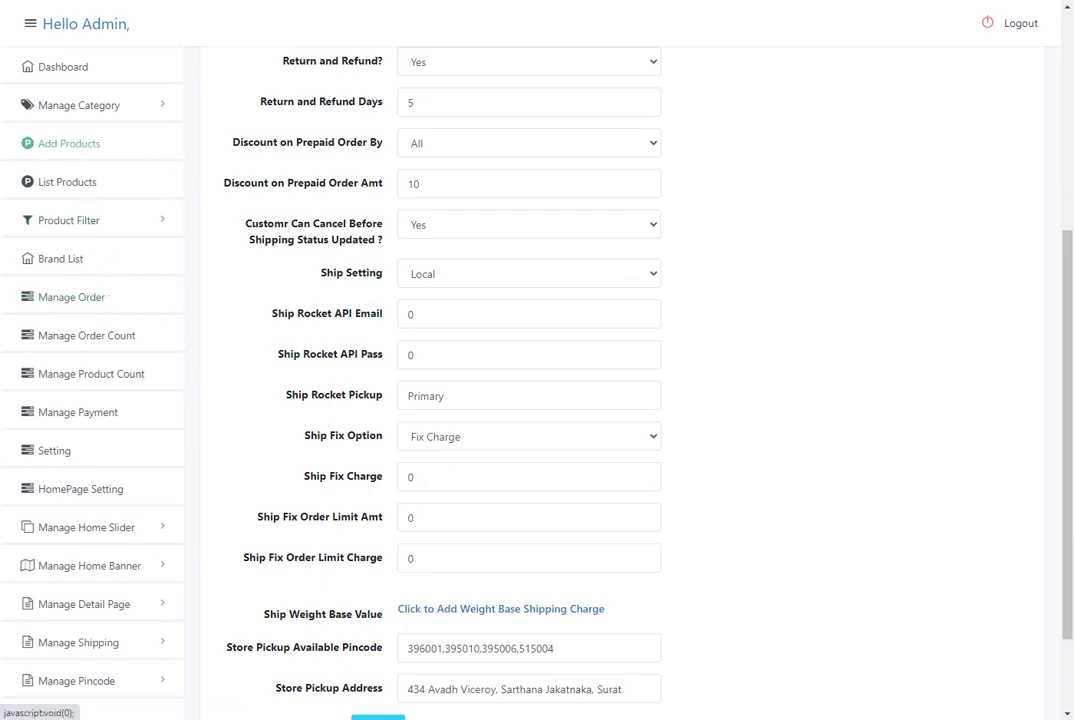
Open the Add Products form and examine its Local ship, State ship and National ship fields.
{"action": "left_click", "coordinate": [72, 150]}
{"action": "scroll", "coordinate": [428, 137], "scroll_direction": "down", "scroll_amount": 5}
{"action": "scroll", "coordinate": [252, 283], "scroll_direction": "down", "scroll_amount": 3}
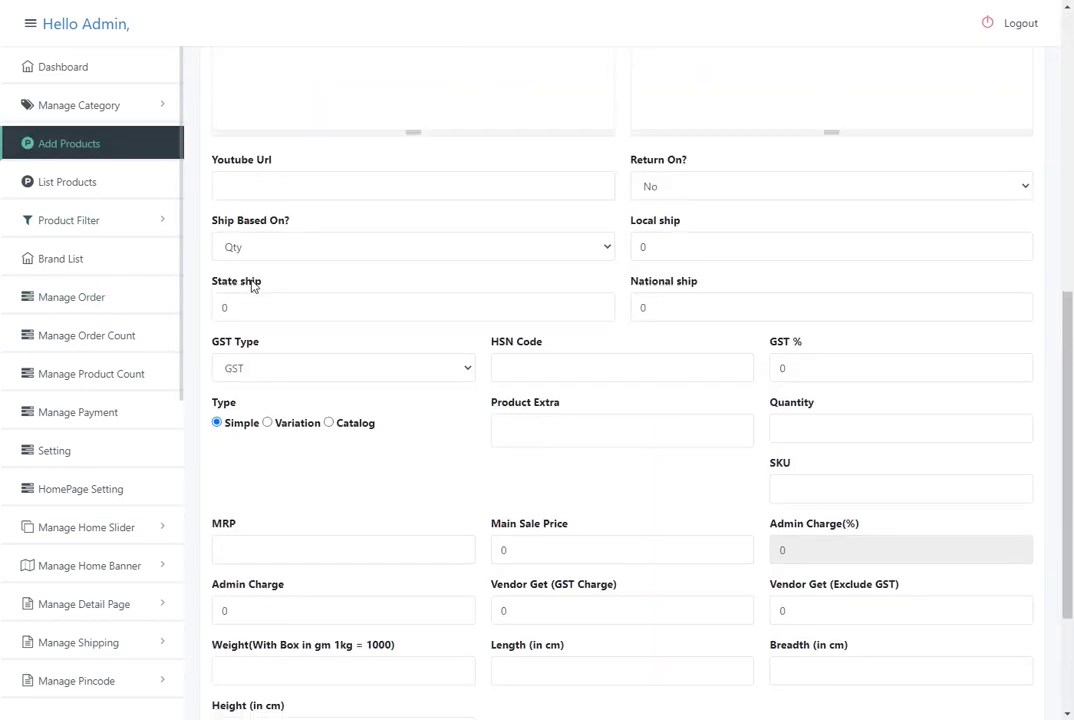
{"action": "scroll", "coordinate": [271, 422], "scroll_direction": "down", "scroll_amount": 2}
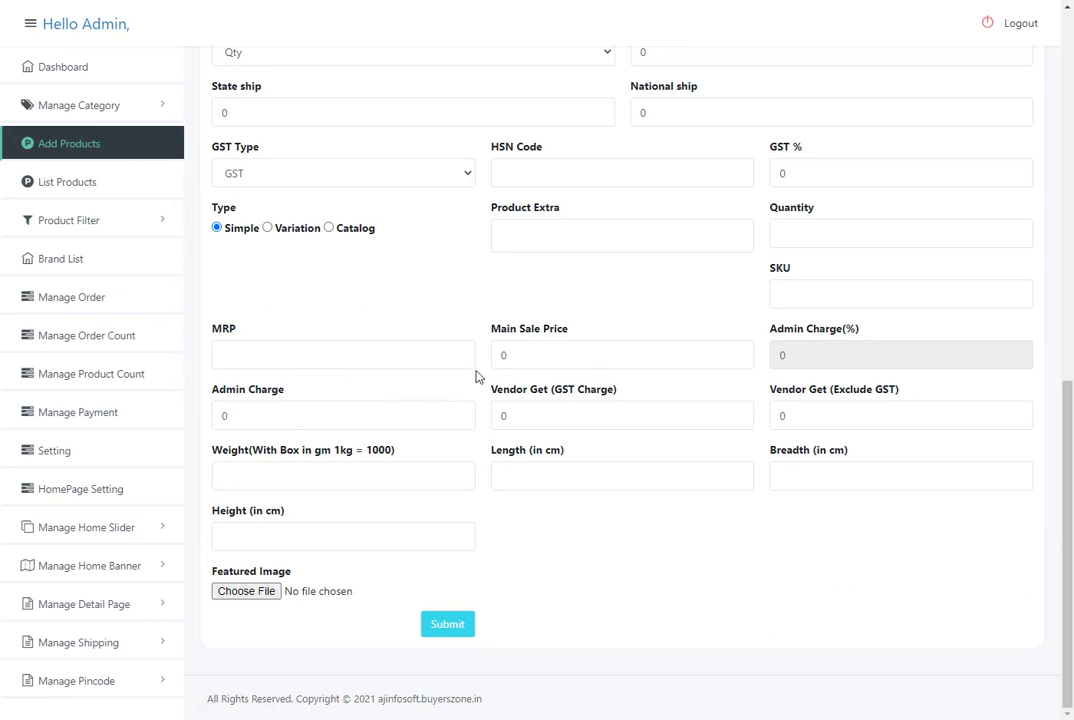
{"action": "scroll", "coordinate": [580, 290], "scroll_direction": "up", "scroll_amount": 3}
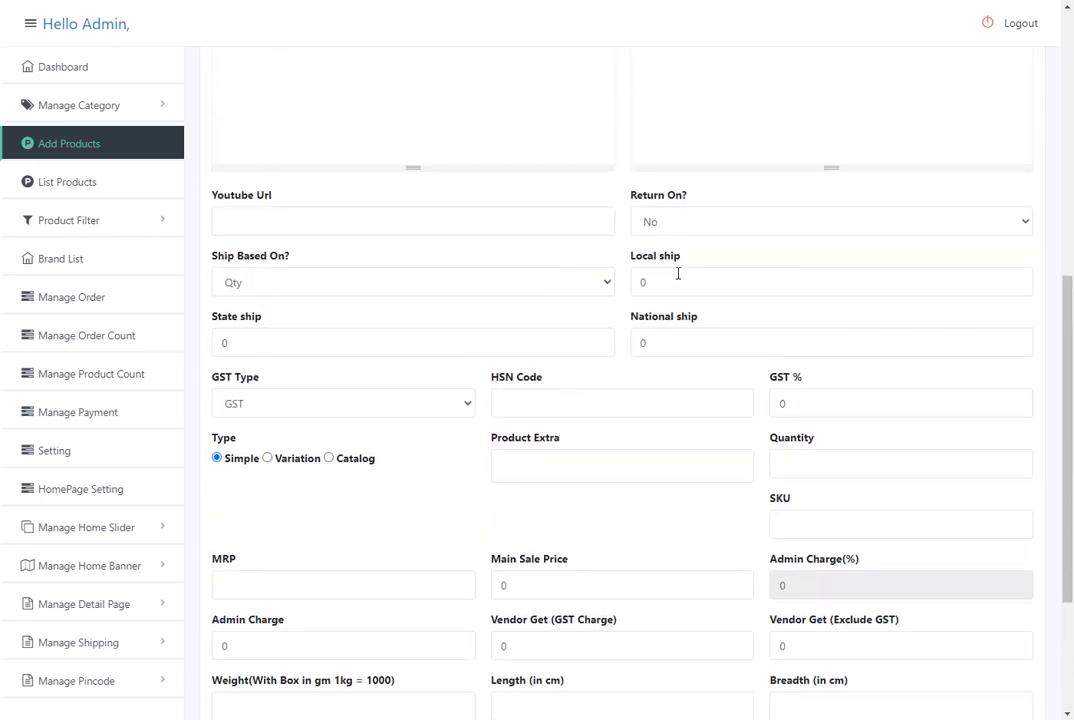
{"action": "left_click", "coordinate": [679, 274]}
{"action": "left_click", "coordinate": [347, 350]}
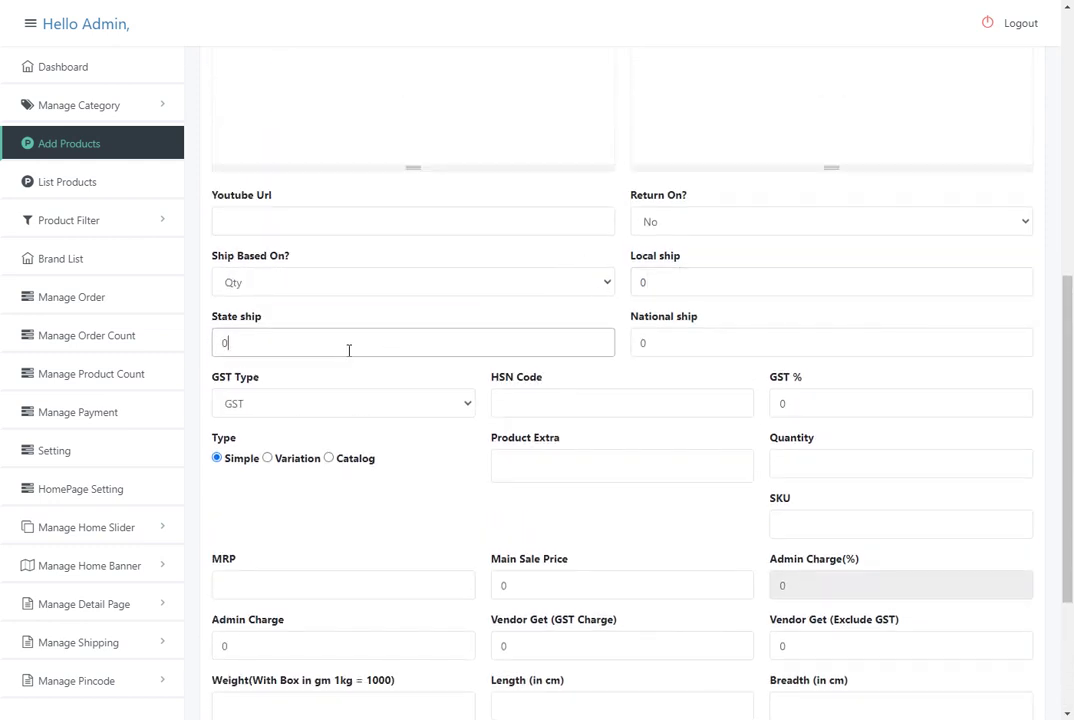
{"action": "left_click", "coordinate": [695, 331]}
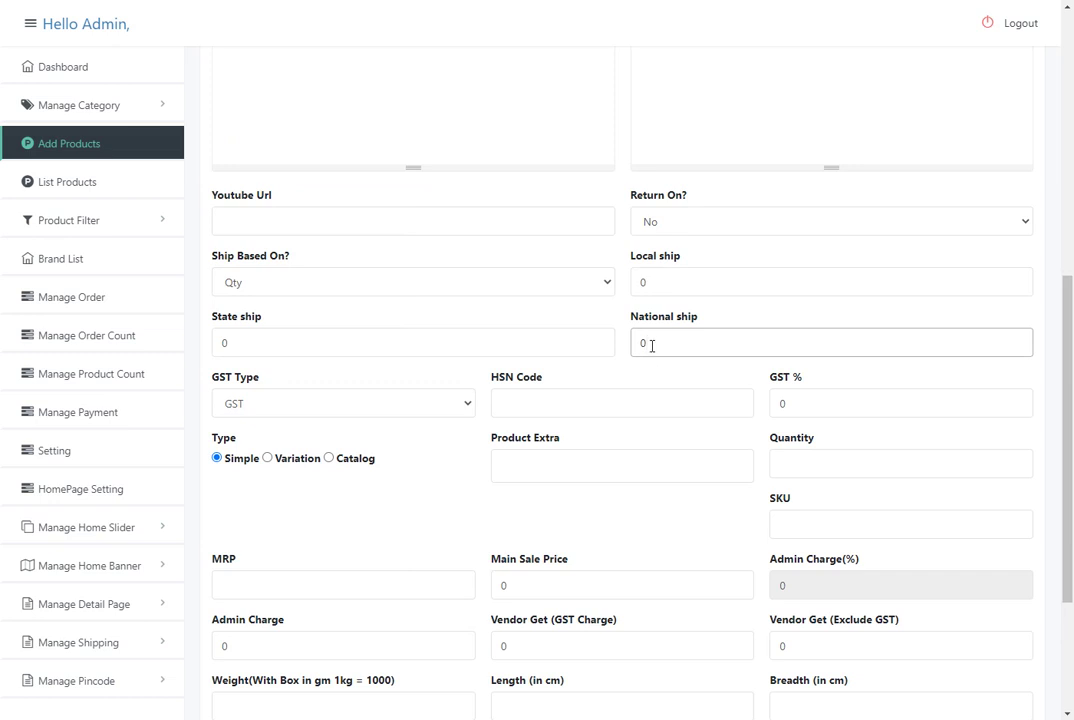
Set the product's Local ship charge to 10.
{"action": "left_click_drag", "start_coordinate": [654, 287], "coordinate": [631, 281]}
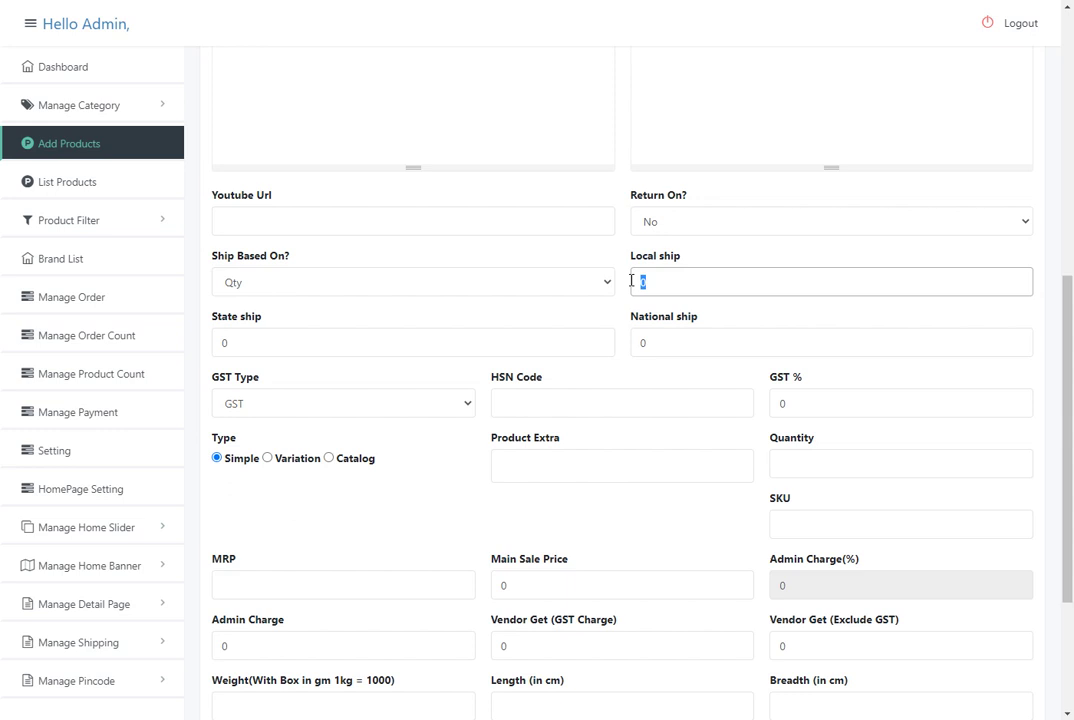
{"action": "type", "text": "3950"}
{"action": "key", "text": "BackSpace"}
{"action": "key", "text": "BackSpace"}
{"action": "key", "text": "BackSpace"}
{"action": "key", "text": "BackSpace"}
{"action": "type", "text": "10"}
Set the product's State ship charge to 20 and its National ship charge to 30.
{"action": "left_click_drag", "start_coordinate": [252, 350], "coordinate": [193, 357]}
{"action": "type", "text": "20"}
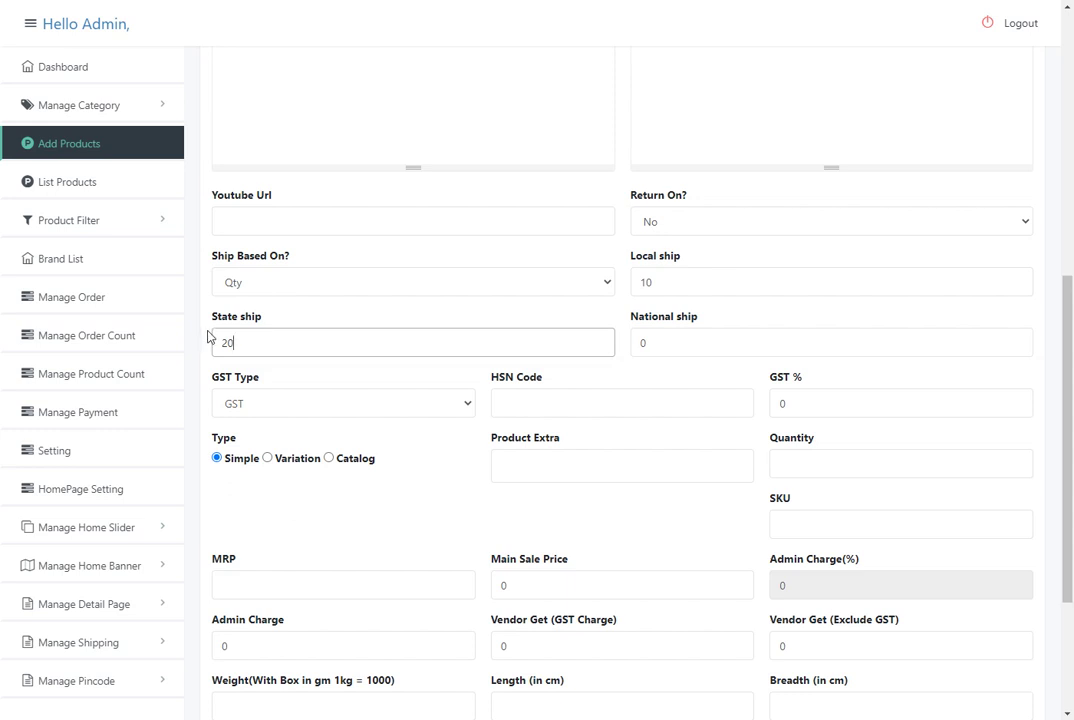
{"action": "left_click_drag", "start_coordinate": [214, 326], "coordinate": [252, 328]}
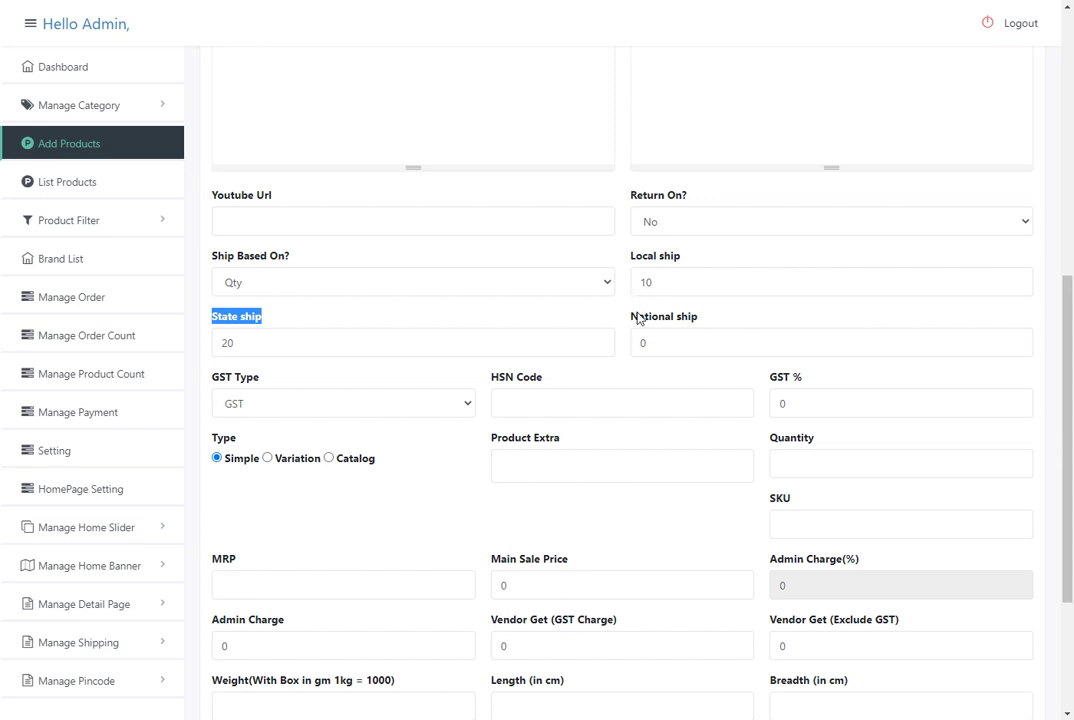
{"action": "left_click_drag", "start_coordinate": [633, 316], "coordinate": [702, 322]}
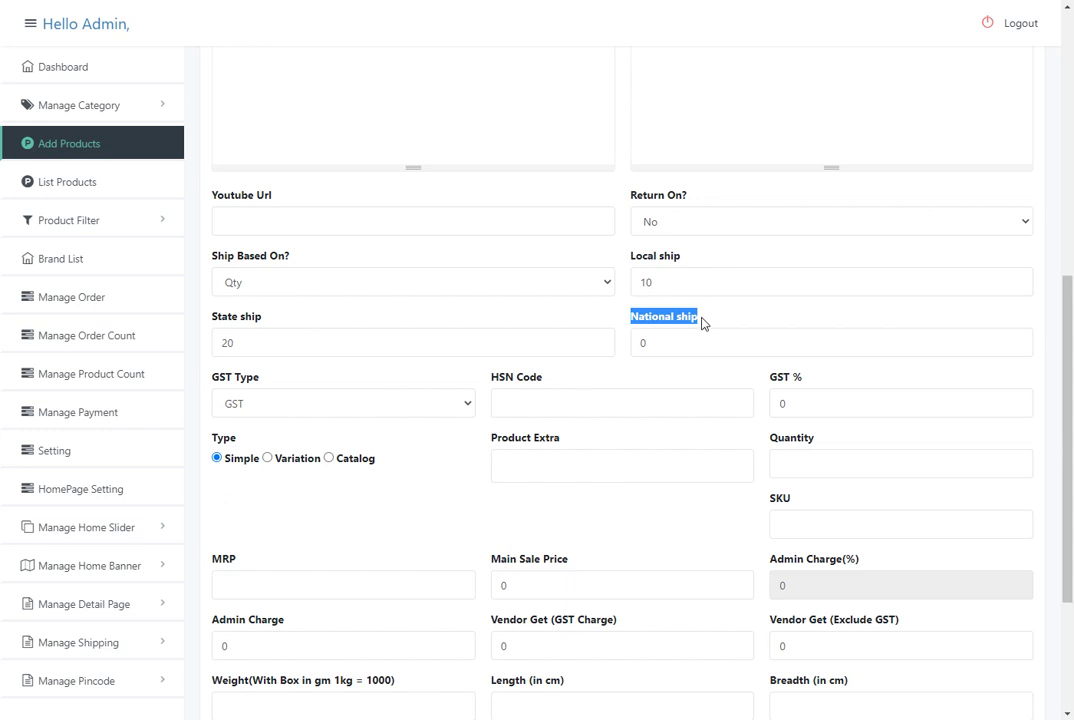
{"action": "left_click_drag", "start_coordinate": [683, 342], "coordinate": [616, 339]}
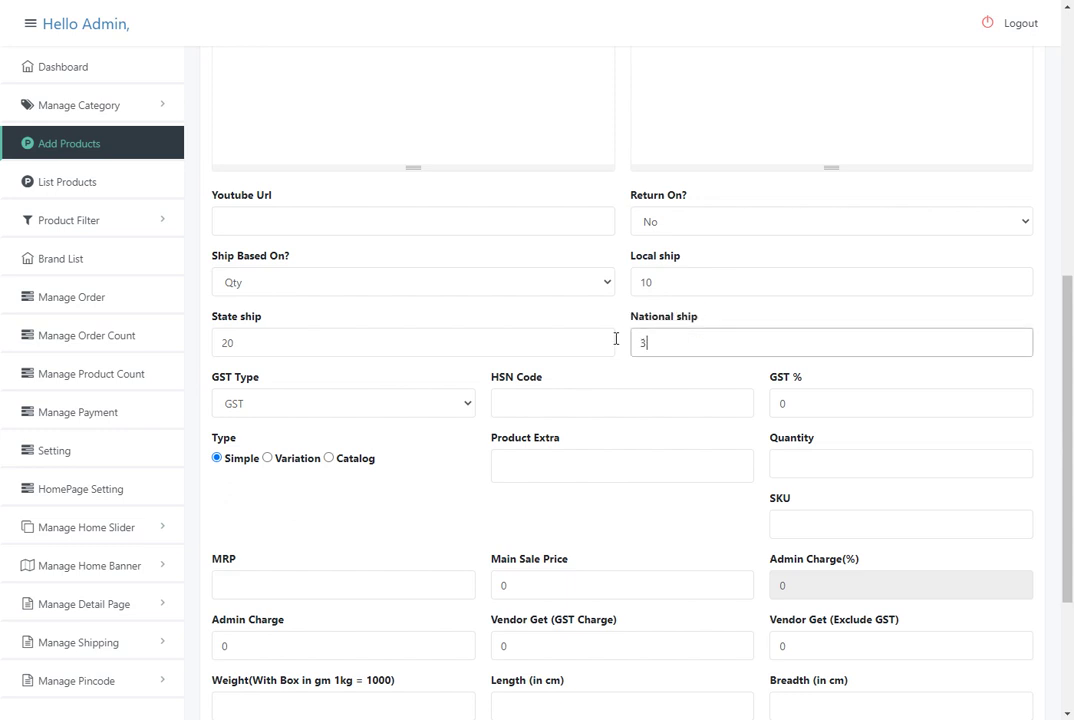
{"action": "type", "text": "30"}
Examine the Ship Based On options and review the Local, State and National ship charges with Qty selected.
{"action": "left_click", "coordinate": [292, 285]}
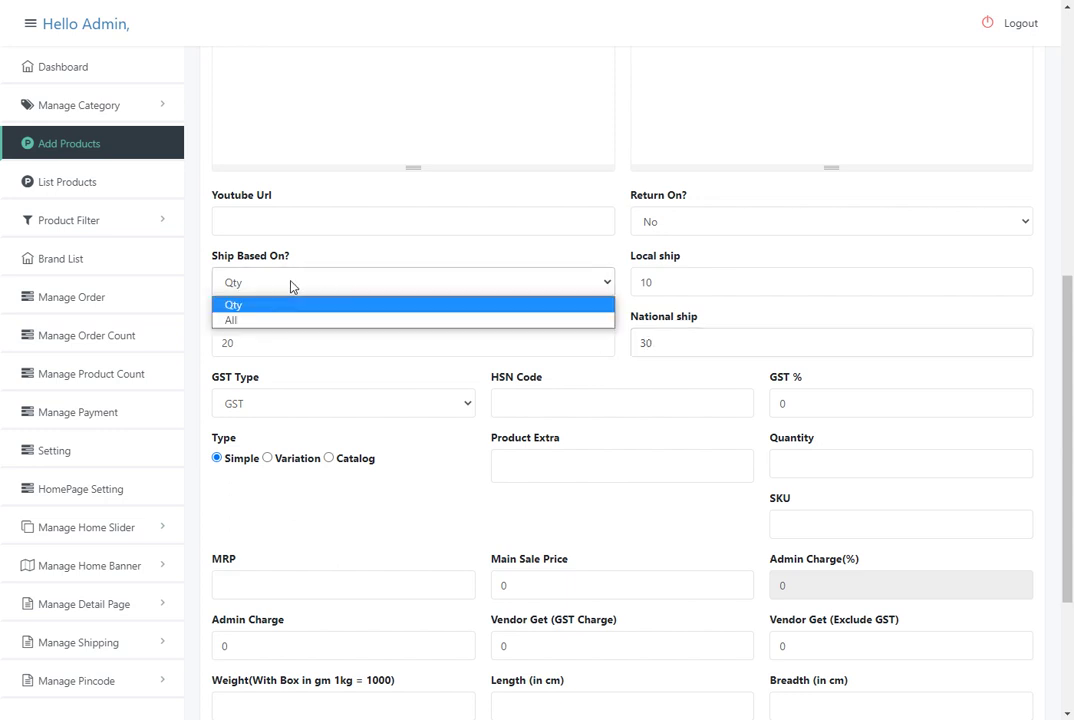
{"action": "left_click", "coordinate": [276, 285]}
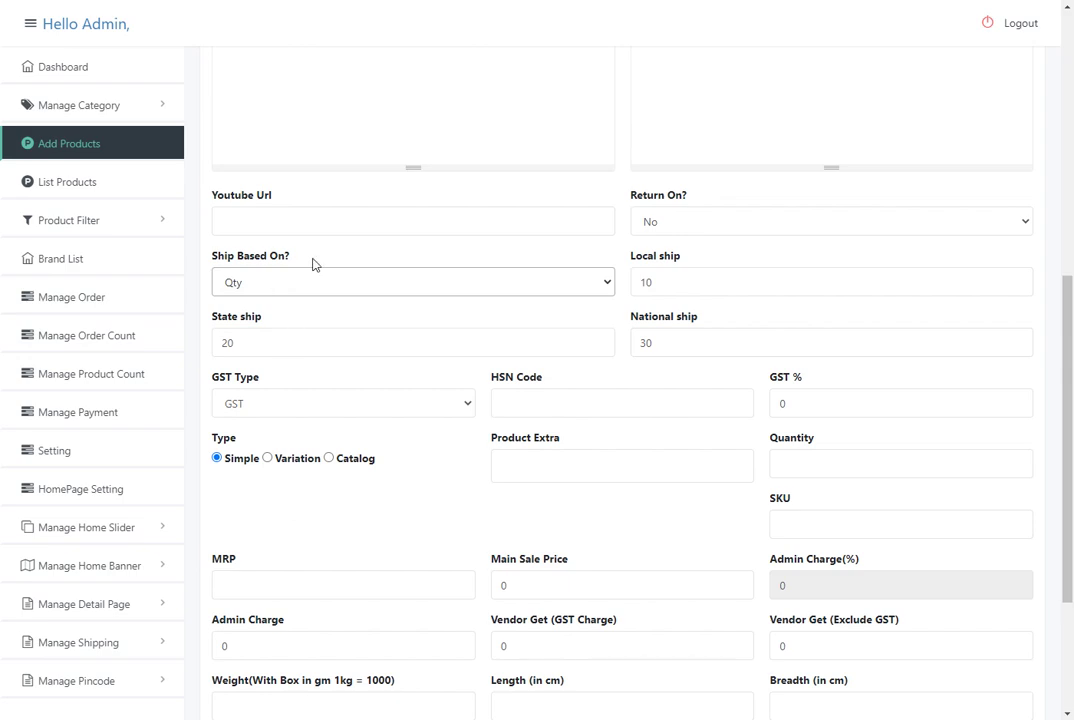
{"action": "scroll", "coordinate": [279, 199], "scroll_direction": "up", "scroll_amount": 5}
{"action": "scroll", "coordinate": [432, 235], "scroll_direction": "down", "scroll_amount": 5}
{"action": "scroll", "coordinate": [555, 258], "scroll_direction": "down", "scroll_amount": 1}
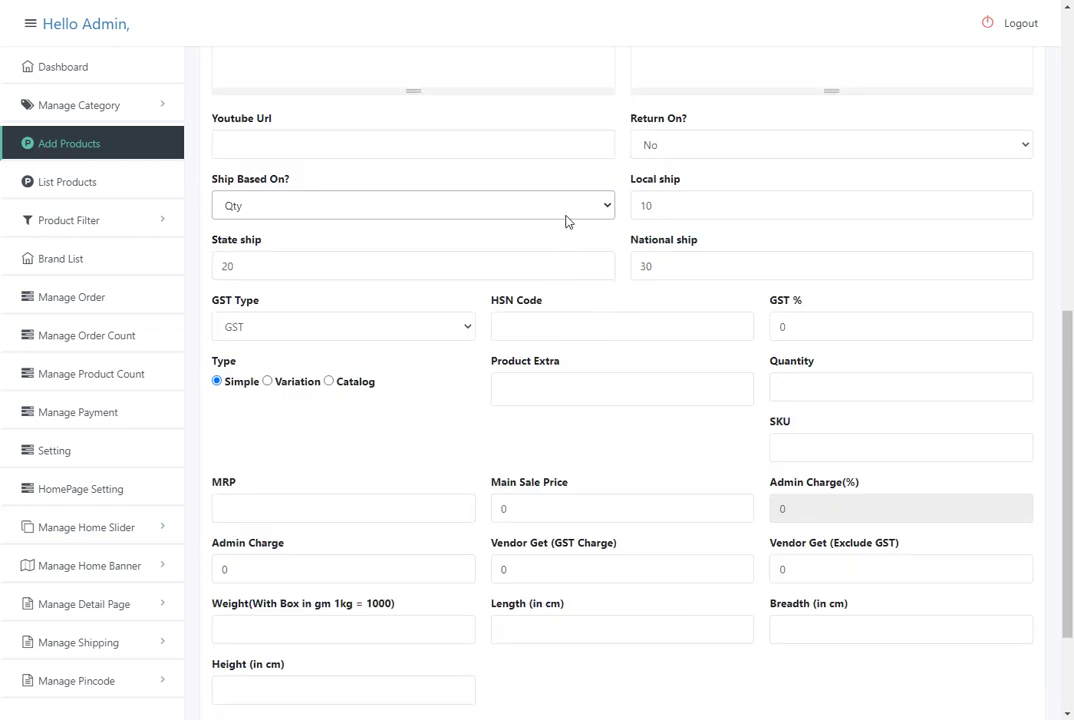
{"action": "double_click", "coordinate": [658, 205]}
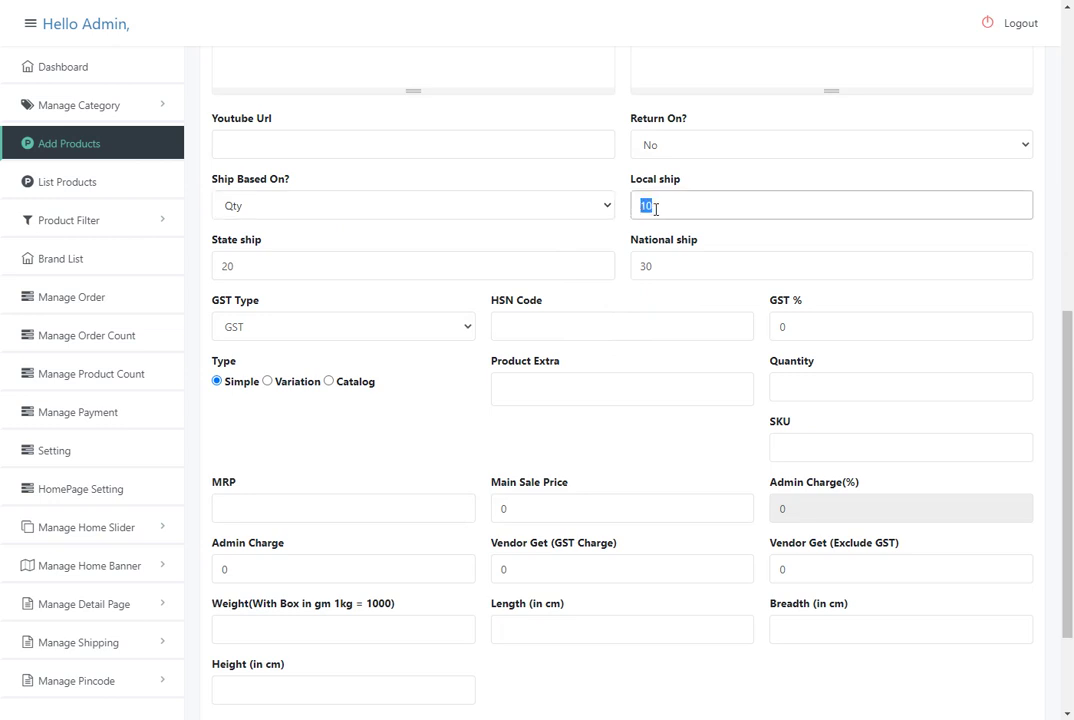
{"action": "double_click", "coordinate": [278, 267]}
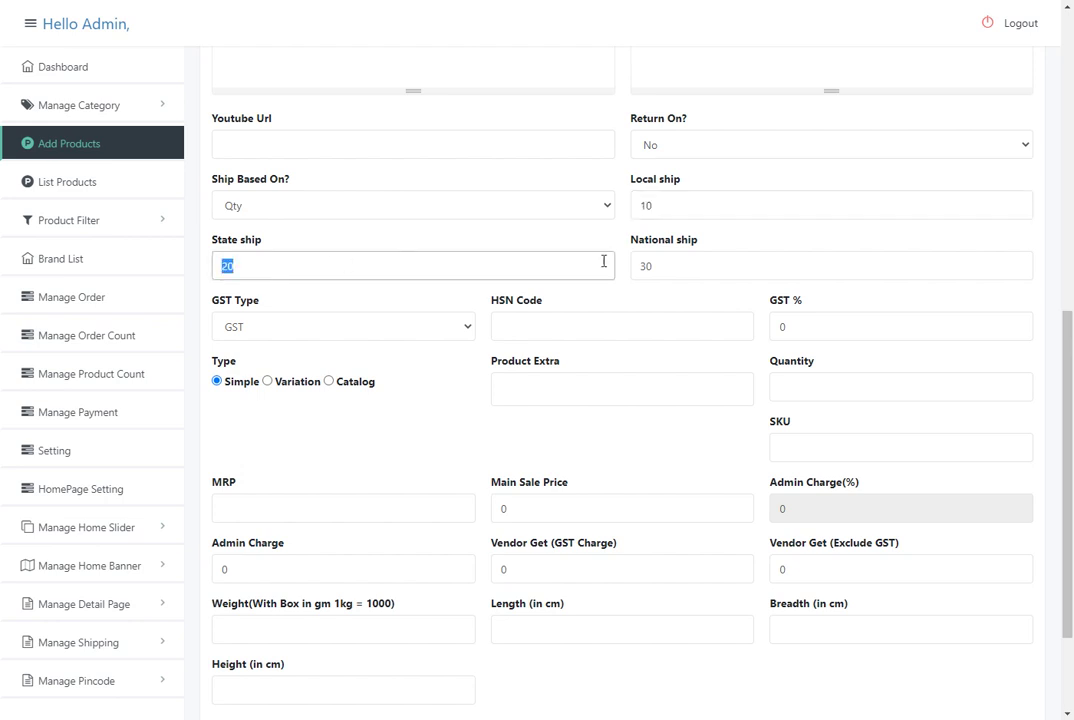
{"action": "double_click", "coordinate": [680, 268]}
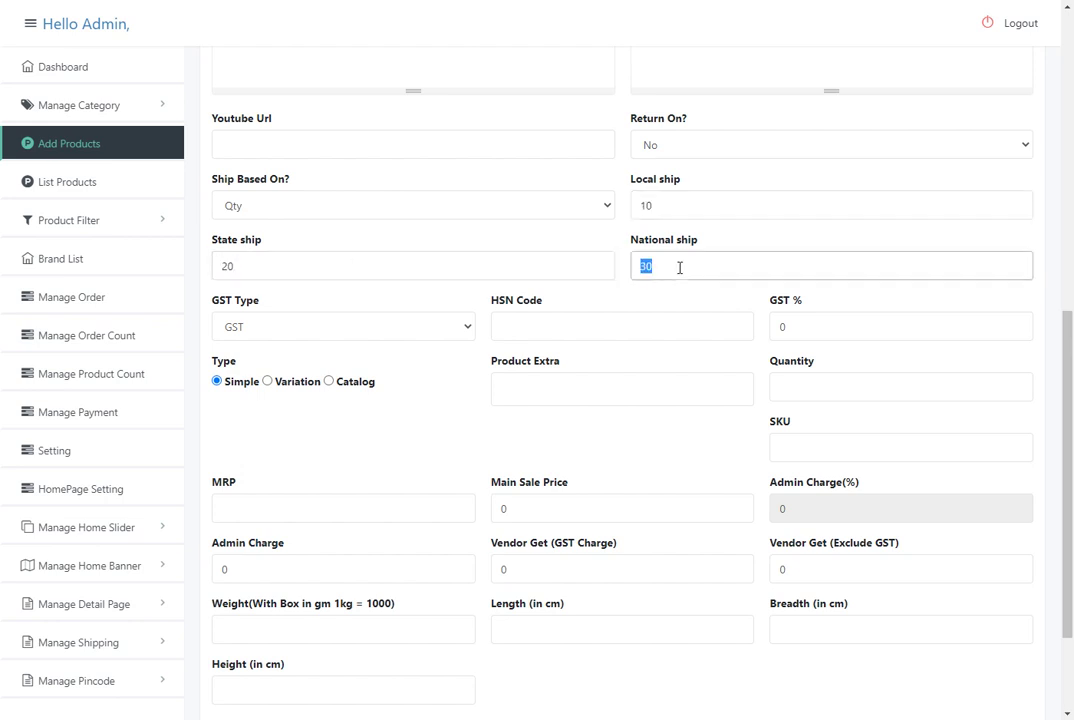
Set the product's Ship Based On option to All and review the Local ship charge.
{"action": "left_click", "coordinate": [271, 210]}
{"action": "left_click", "coordinate": [253, 245]}
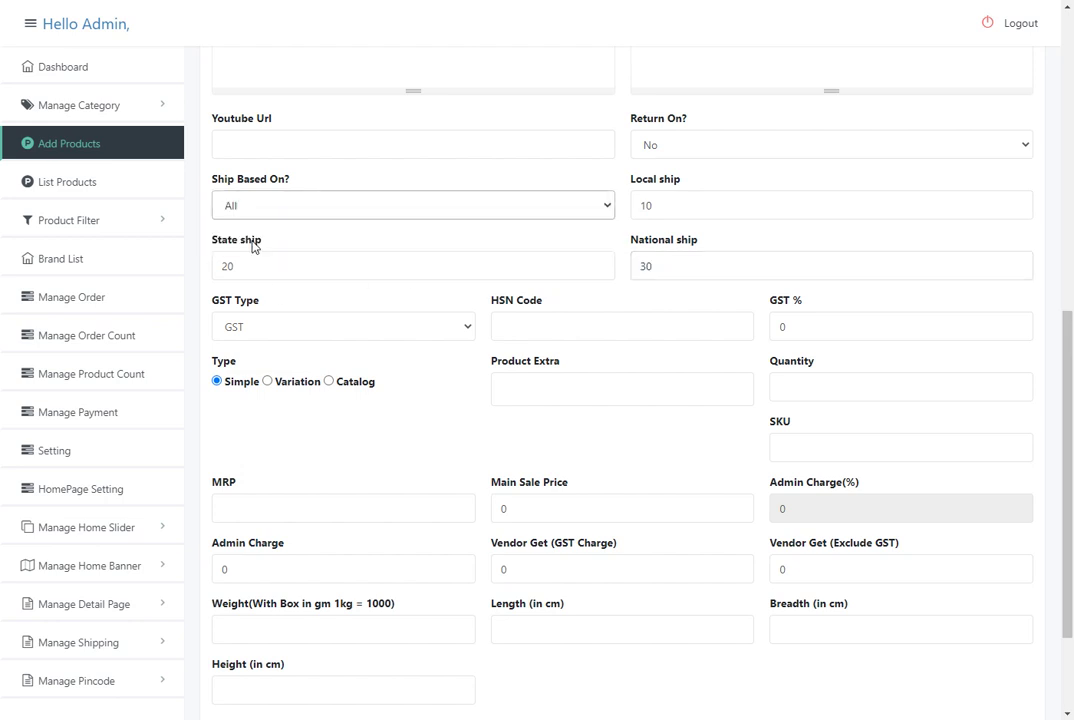
{"action": "double_click", "coordinate": [657, 206]}
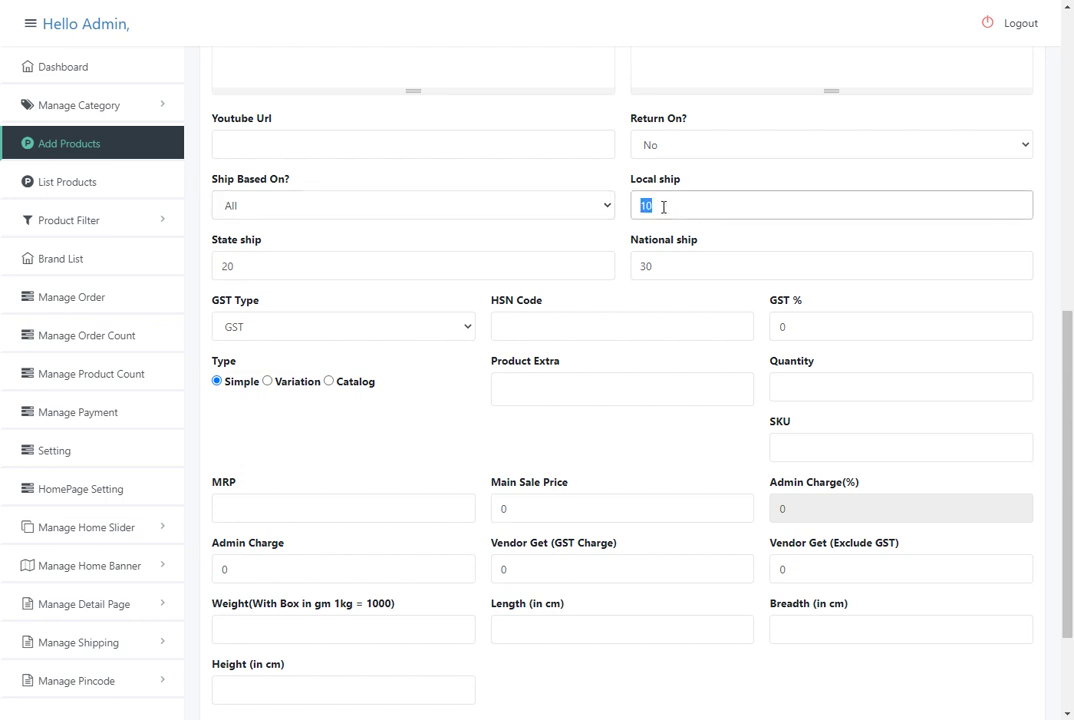
Review the product's State and National ship charges and the Ship Based On choices with All selected.
{"action": "double_click", "coordinate": [252, 262]}
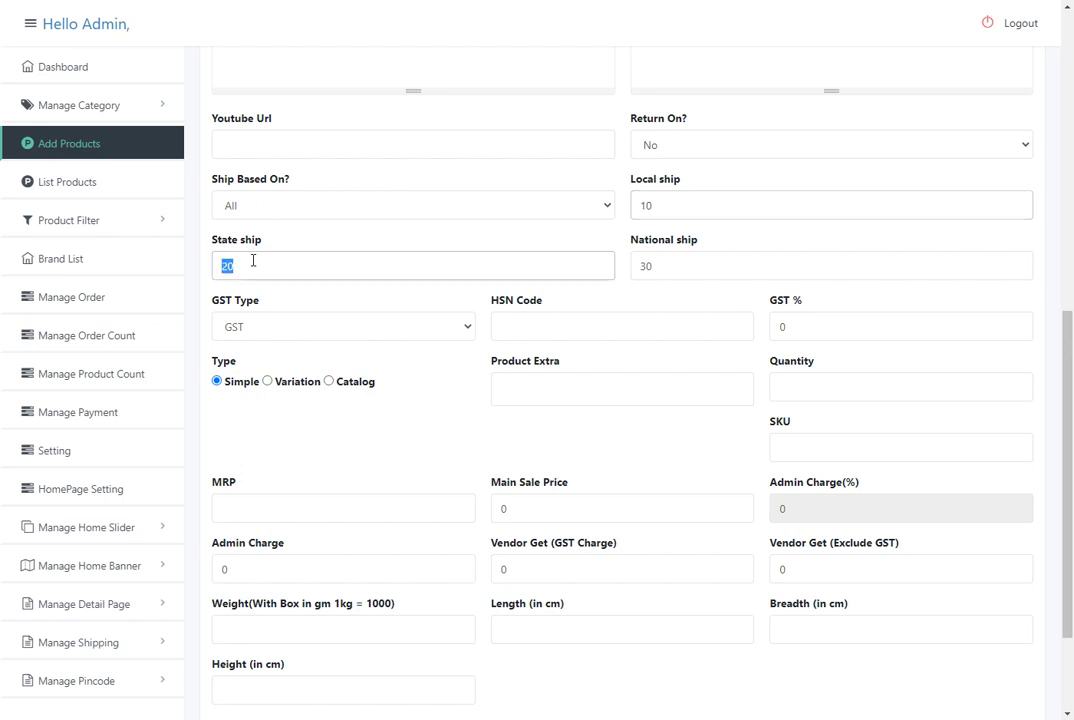
{"action": "double_click", "coordinate": [664, 266]}
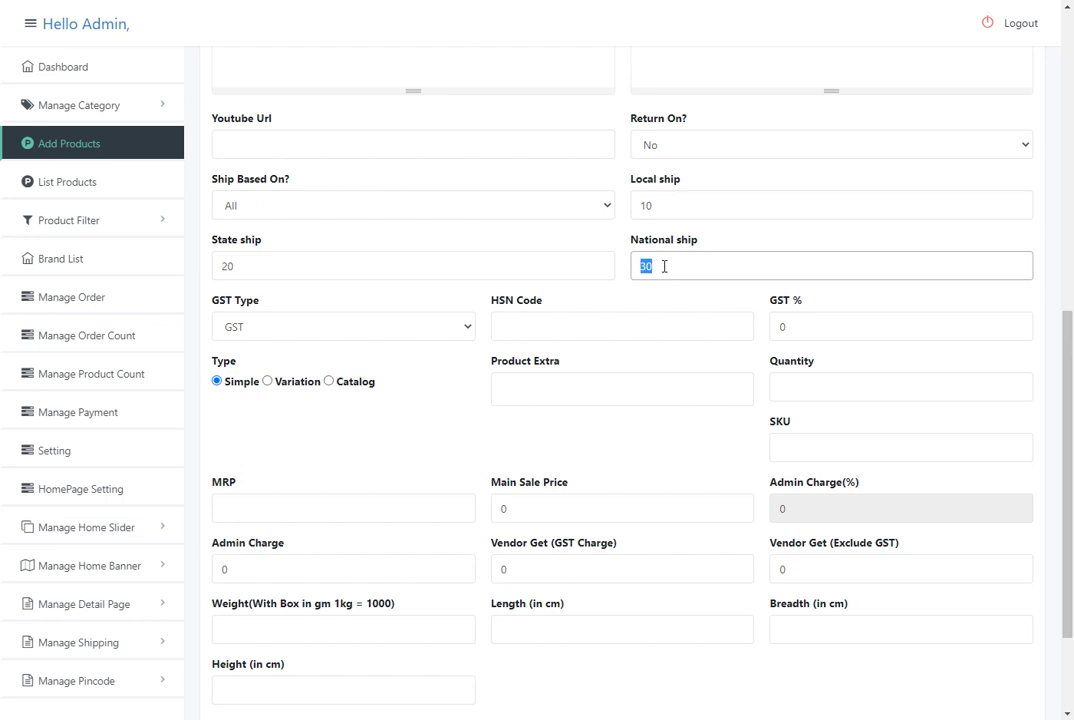
{"action": "left_click", "coordinate": [479, 205]}
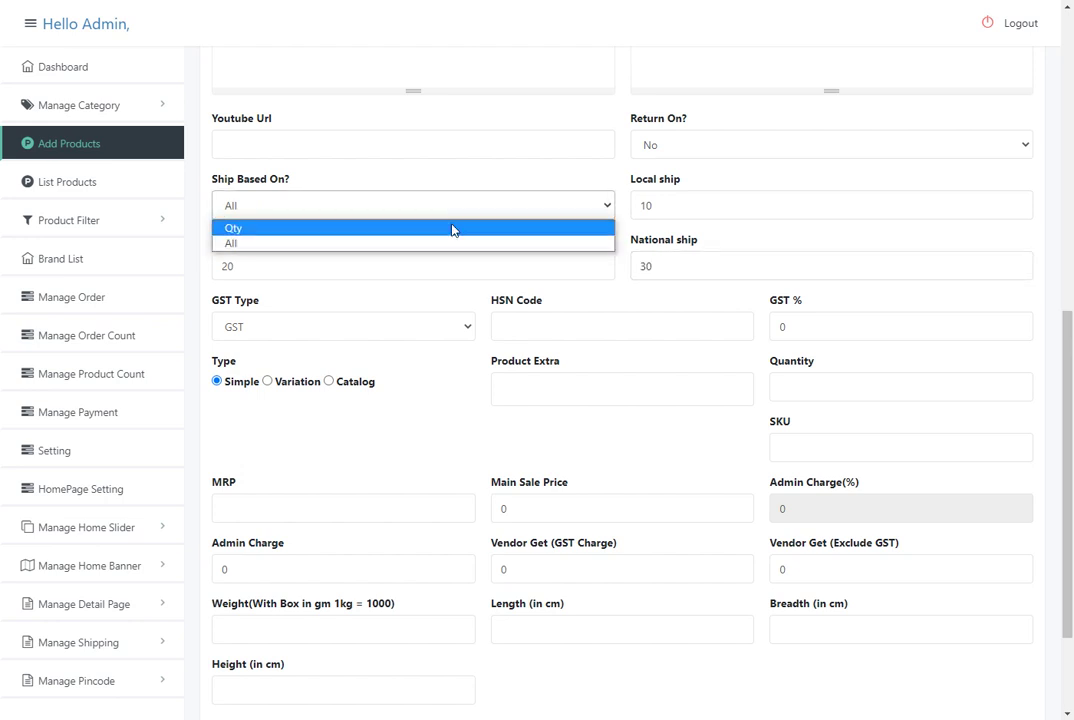
{"action": "left_click", "coordinate": [438, 198]}
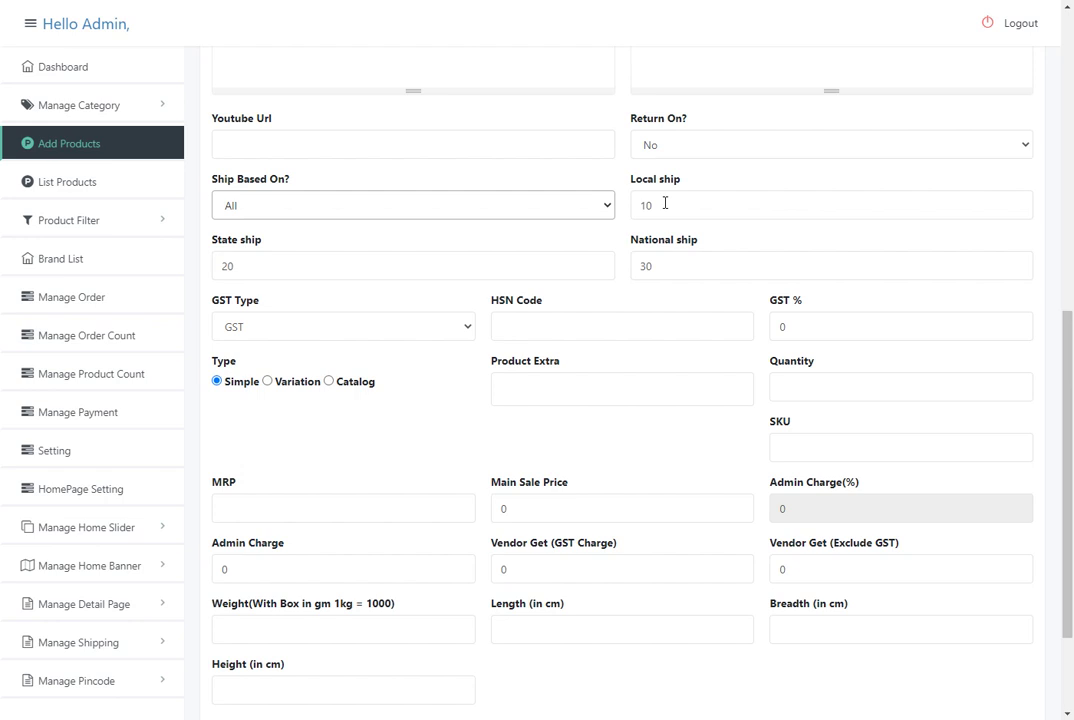
{"action": "double_click", "coordinate": [224, 264]}
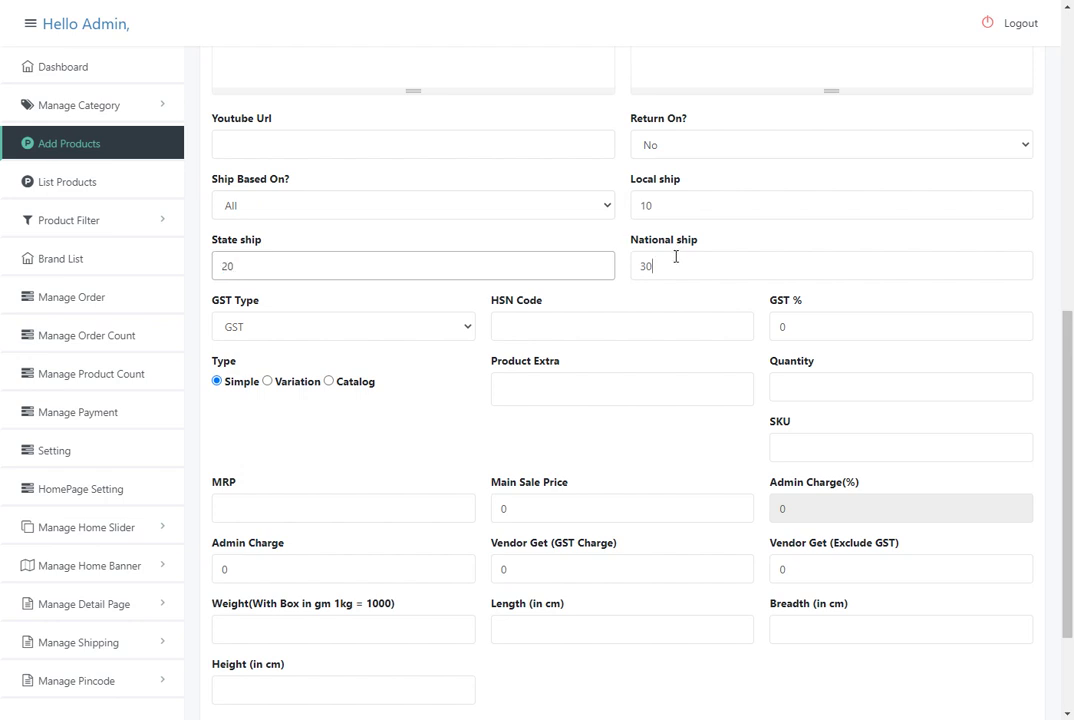
{"action": "double_click", "coordinate": [642, 264]}
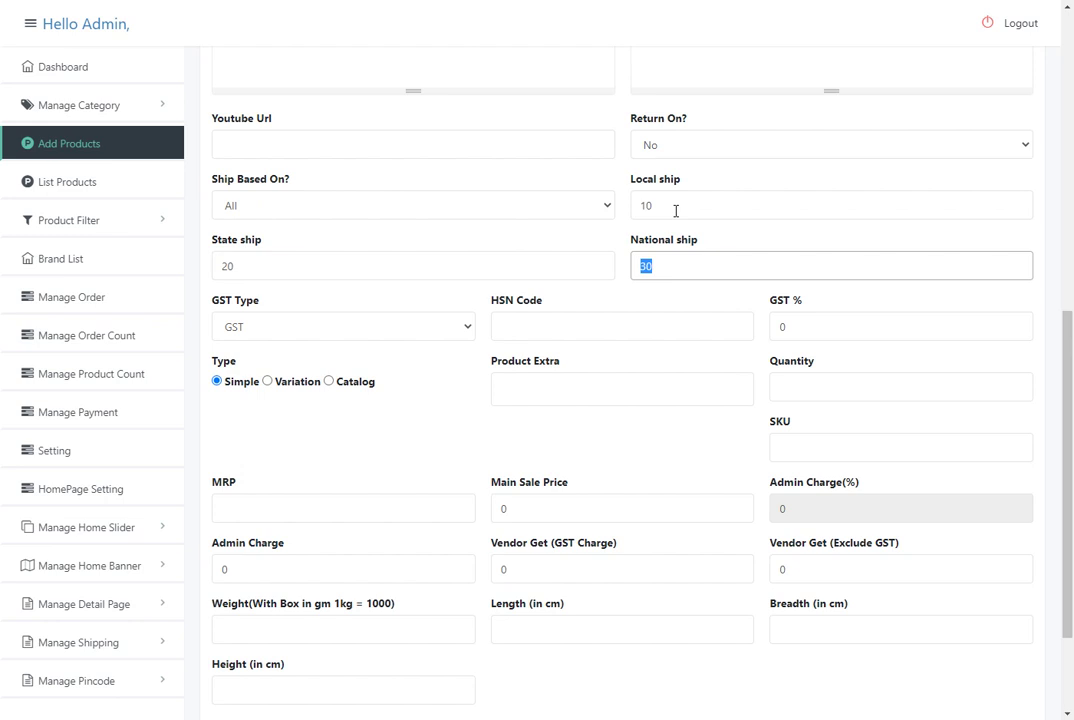
Set the product's Local ship charge to 20, State ship to 40 and National ship to 60.
{"action": "left_click_drag", "start_coordinate": [676, 211], "coordinate": [635, 205]}
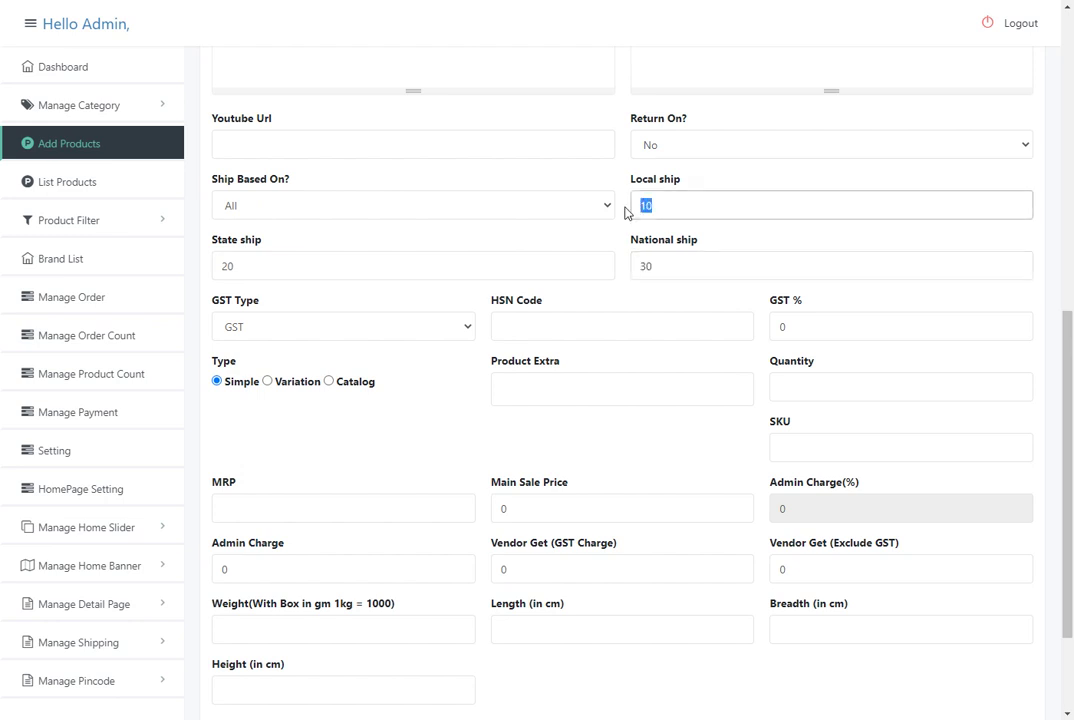
{"action": "type", "text": "20"}
{"action": "key", "text": "Tab"}
{"action": "type", "text": "40"}
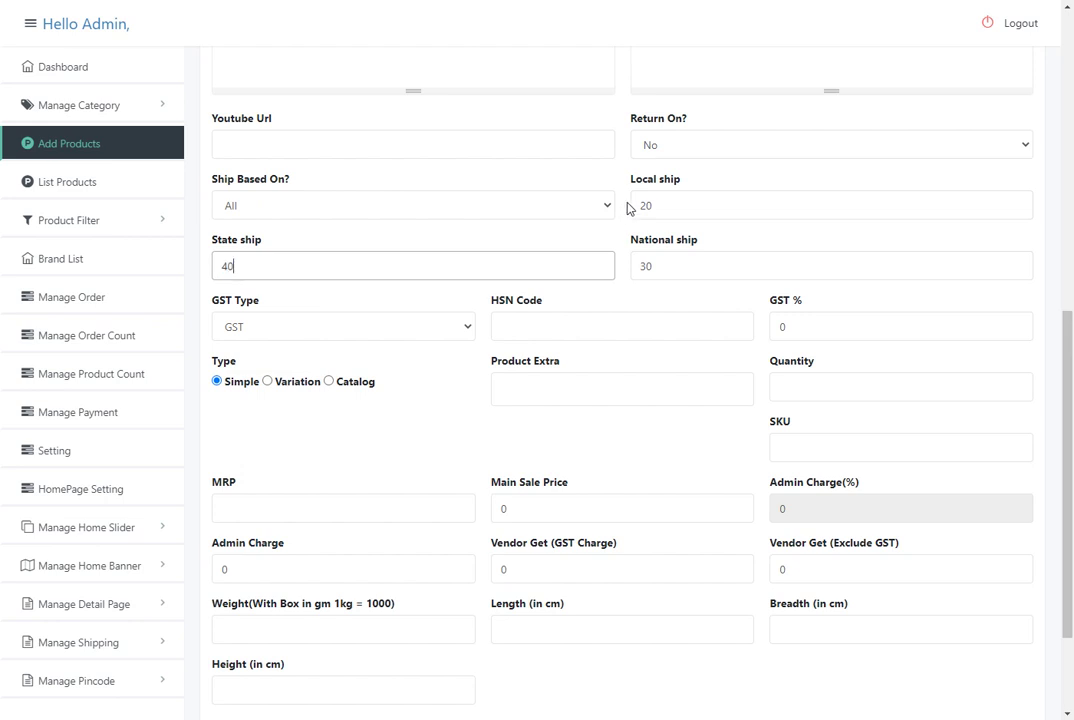
{"action": "key", "text": "Tab"}
{"action": "type", "text": "60"}
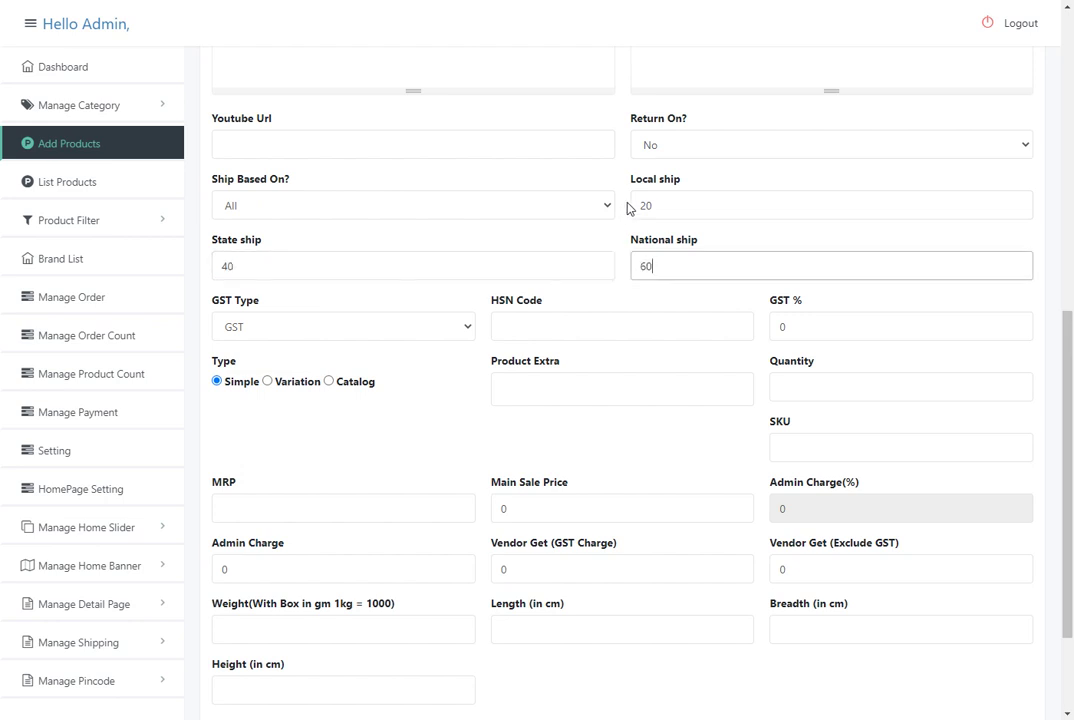
Set the product's Ship Based On option to Qty and review its choices.
{"action": "left_click", "coordinate": [575, 205]}
{"action": "left_click", "coordinate": [561, 229]}
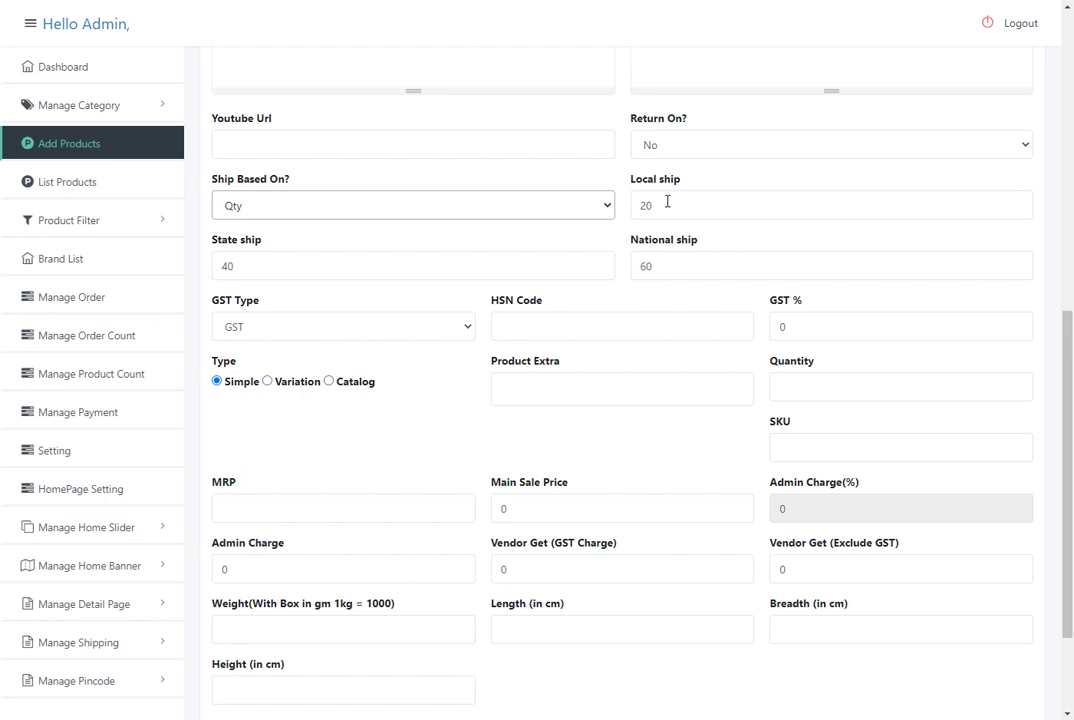
{"action": "left_click", "coordinate": [334, 207]}
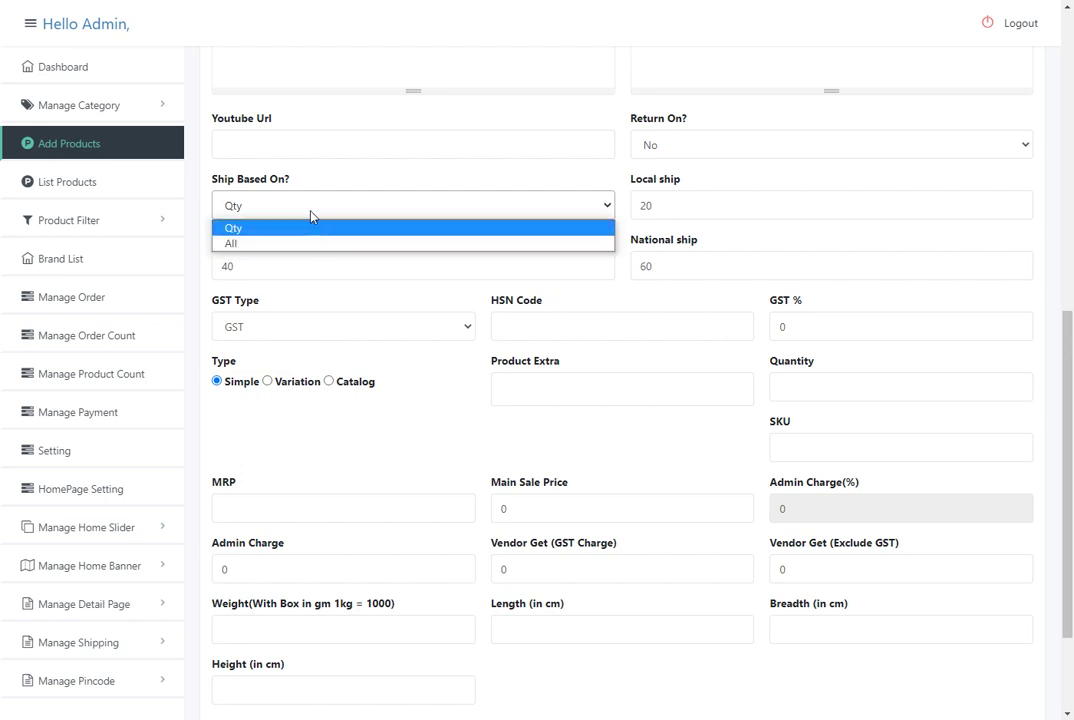
{"action": "left_click", "coordinate": [310, 207]}
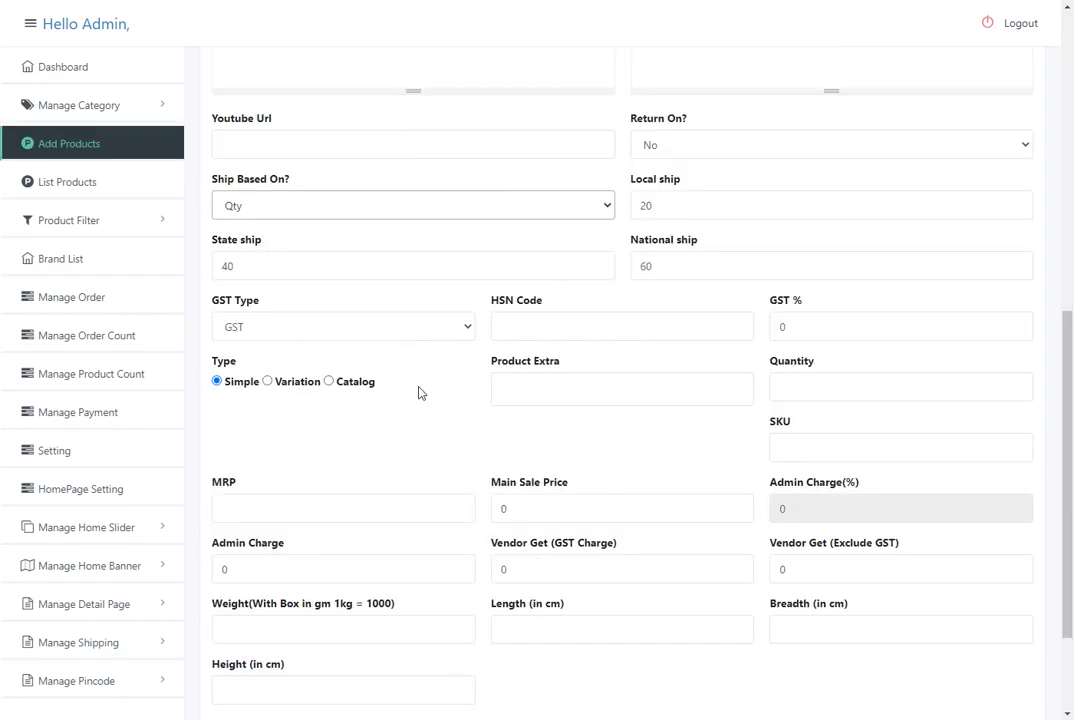
{"action": "scroll", "coordinate": [446, 207], "scroll_direction": "up", "scroll_amount": 3}
{"action": "scroll", "coordinate": [446, 209], "scroll_direction": "down", "scroll_amount": 2}
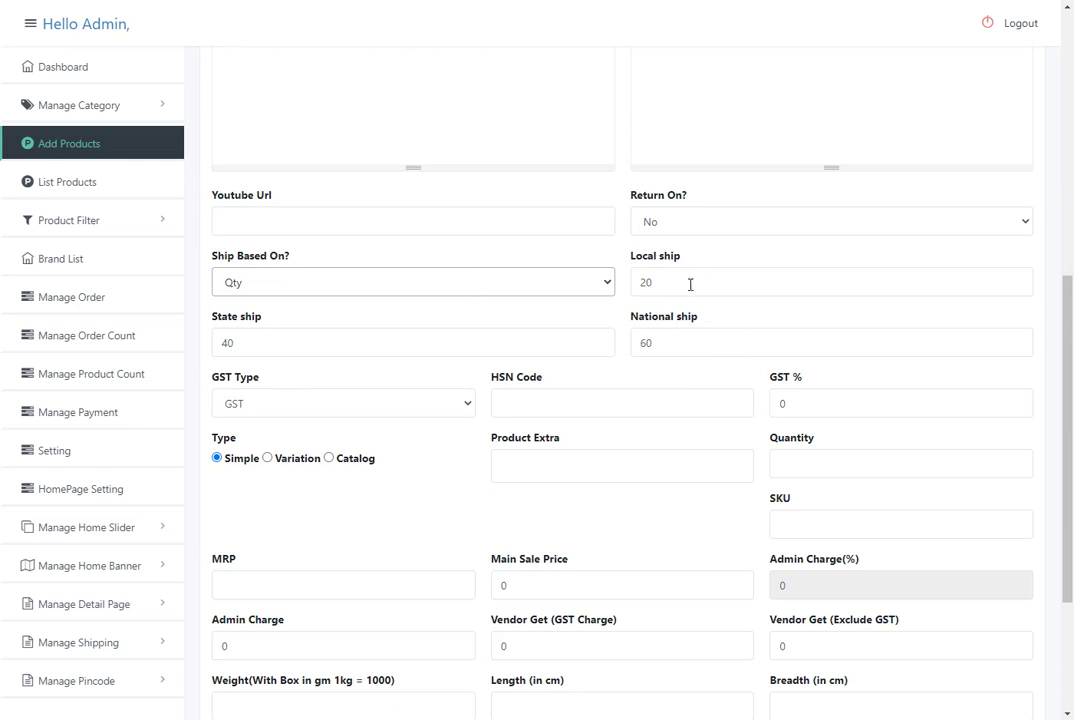
Set the product's Local, State and National ship charges to 0.
{"action": "left_click_drag", "start_coordinate": [690, 284], "coordinate": [627, 280]}
{"action": "type", "text": "0"}
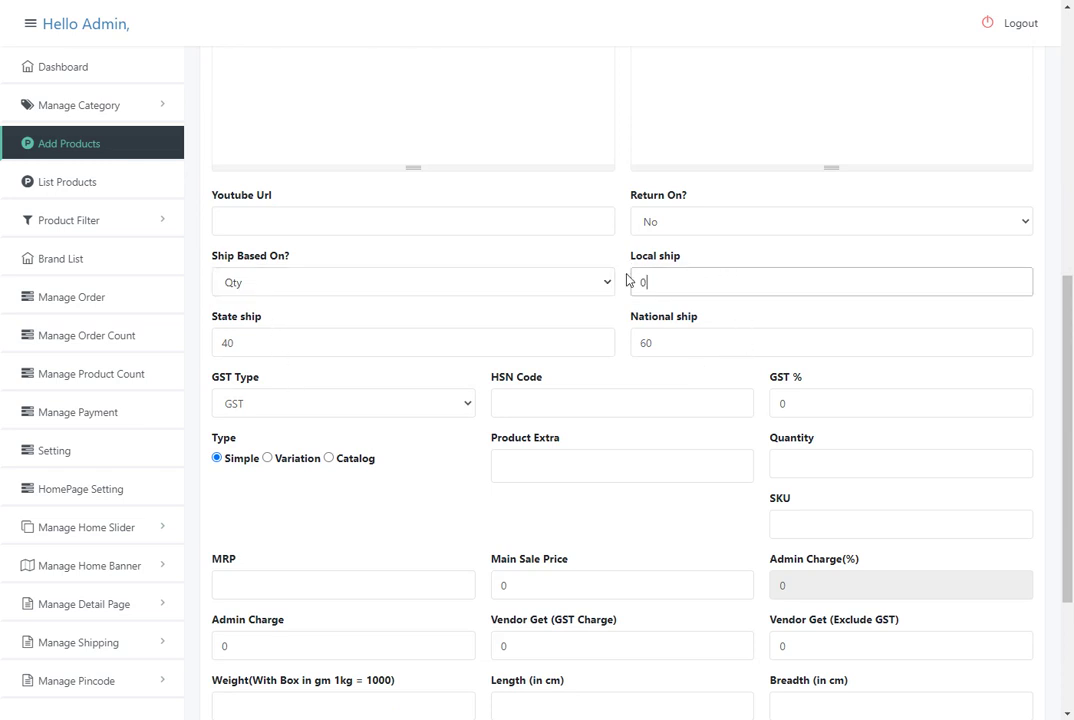
{"action": "key", "text": "Tab"}
{"action": "type", "text": "0"}
{"action": "key", "text": "Tab"}
{"action": "type", "text": "0"}
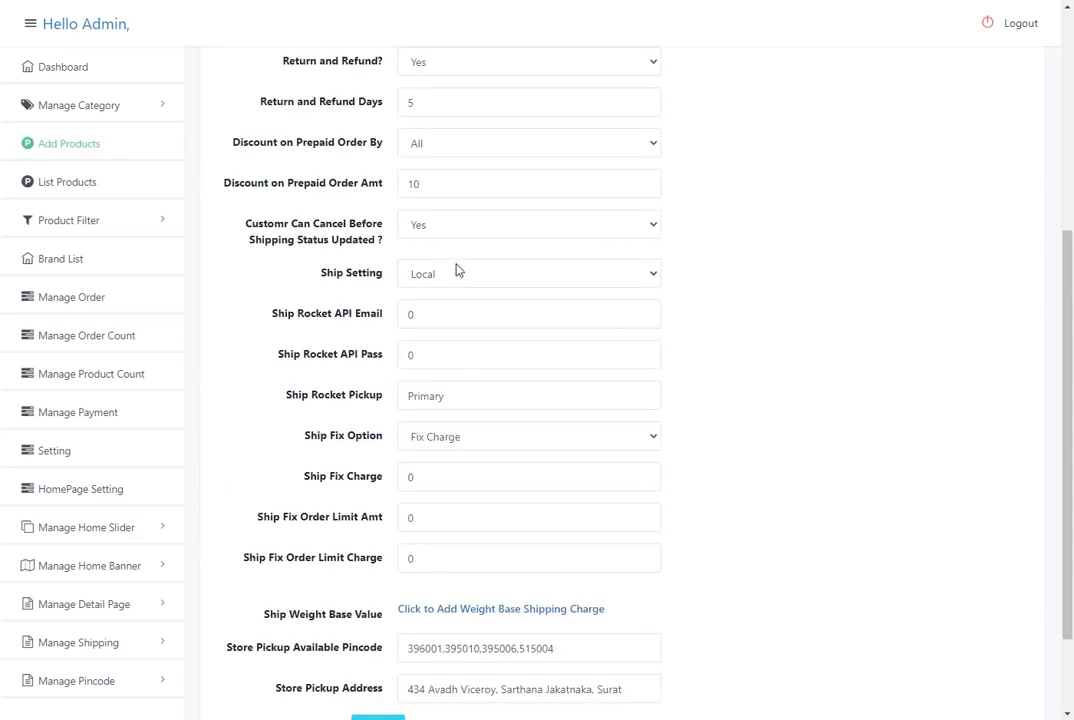
Review the Ship Rocket API fields and the Ship Fix Option choices in the store's shipping settings.
{"action": "left_click", "coordinate": [424, 316]}
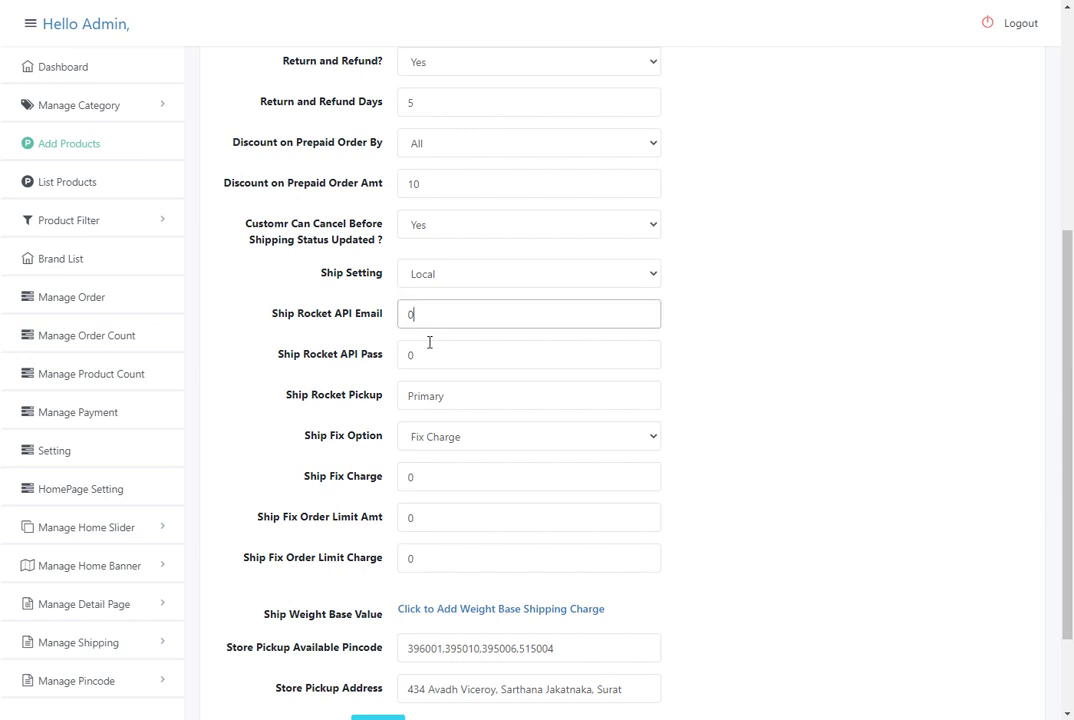
{"action": "left_click", "coordinate": [429, 353]}
{"action": "scroll", "coordinate": [404, 307], "scroll_direction": "down", "scroll_amount": 1}
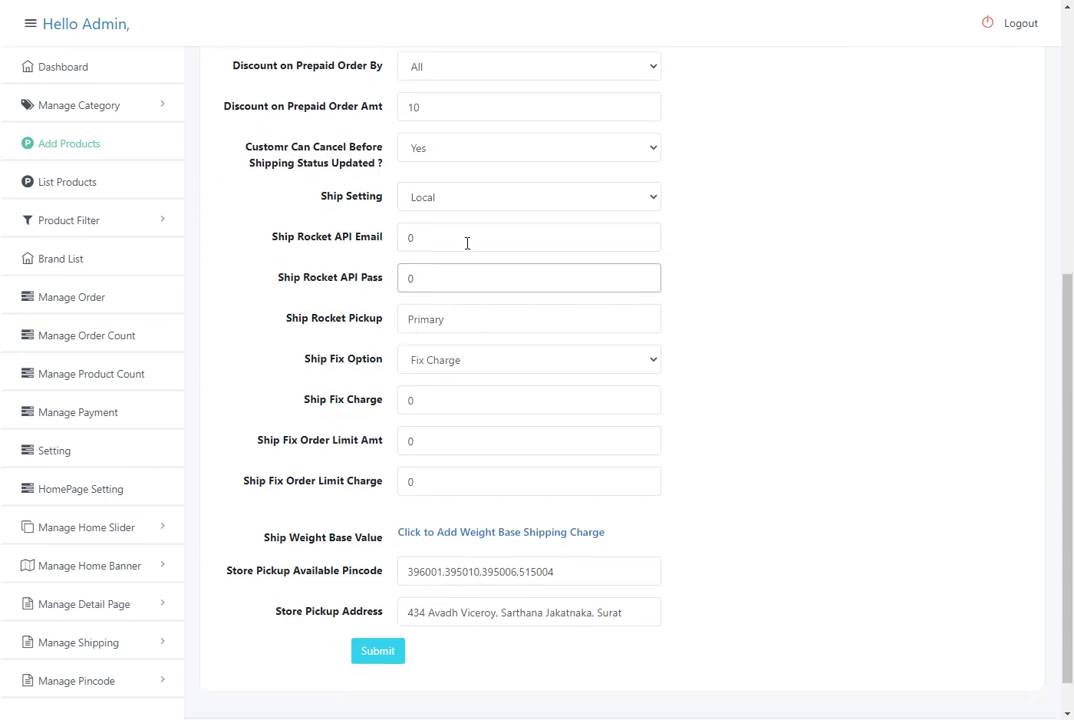
{"action": "scroll", "coordinate": [460, 273], "scroll_direction": "down", "scroll_amount": 1}
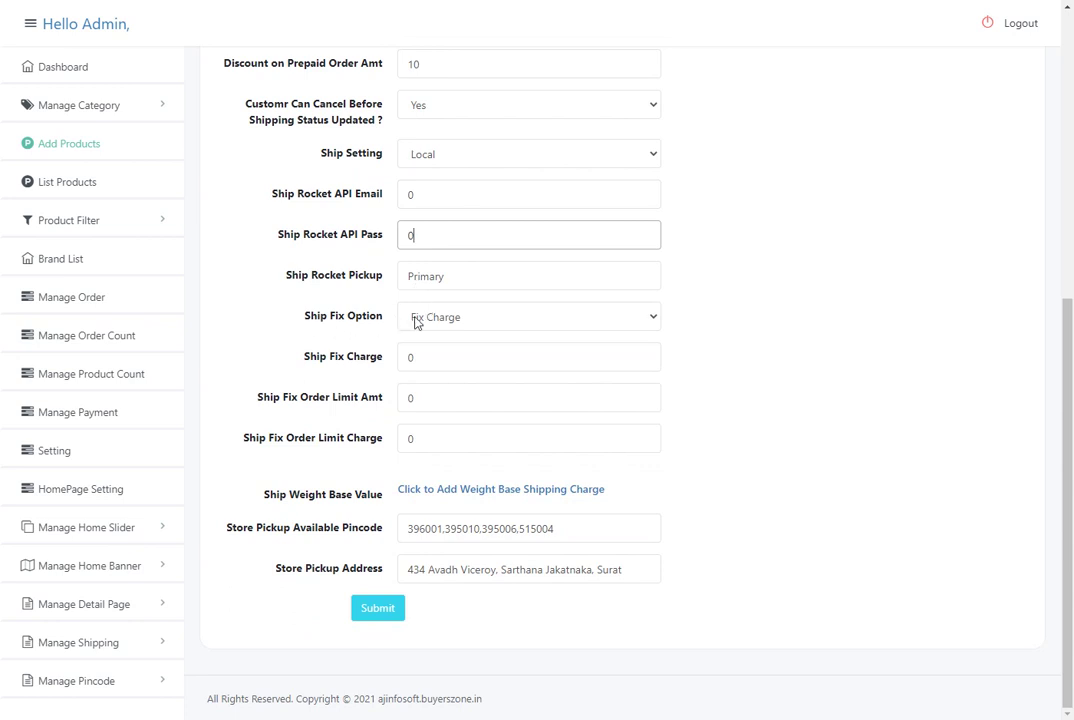
{"action": "left_click", "coordinate": [461, 318]}
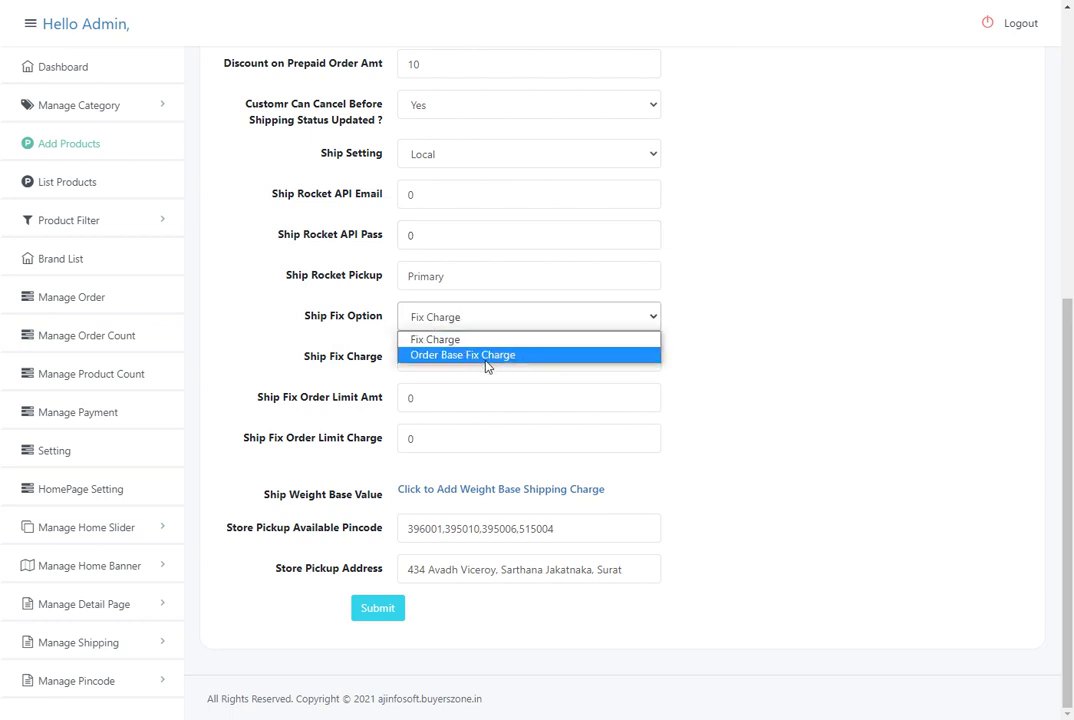
{"action": "left_click", "coordinate": [462, 320]}
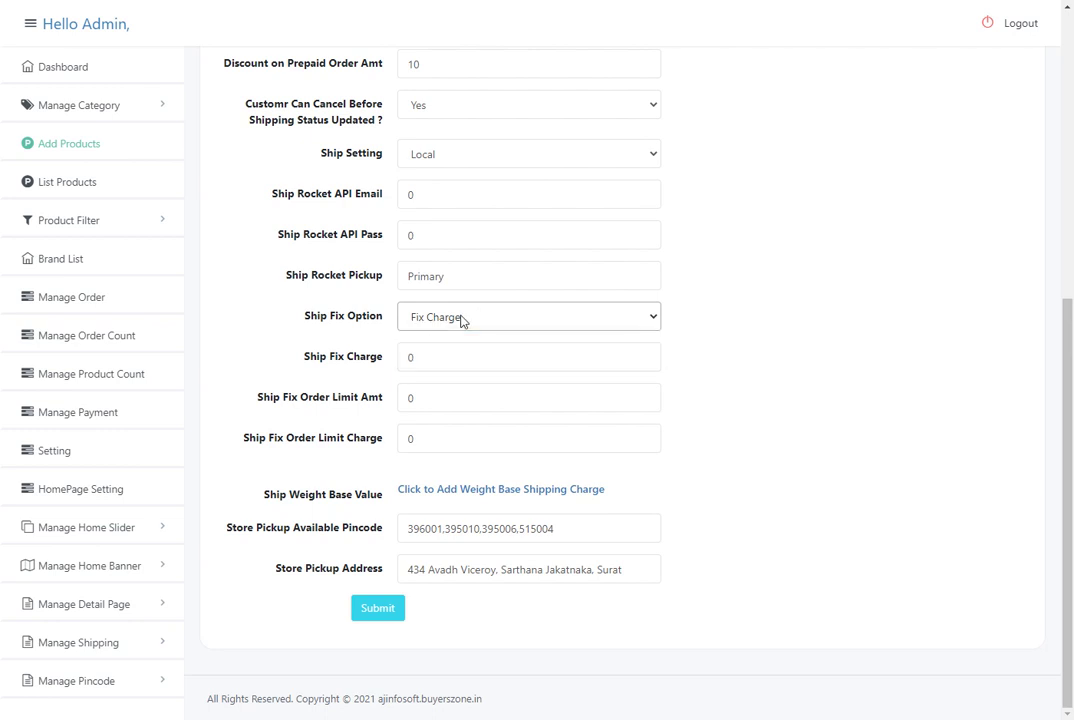
Set the store's Ship Fix Charge to 20.
{"action": "left_click", "coordinate": [458, 357]}
{"action": "left_click_drag", "start_coordinate": [458, 357], "coordinate": [403, 356]}
{"action": "type", "text": "20"}
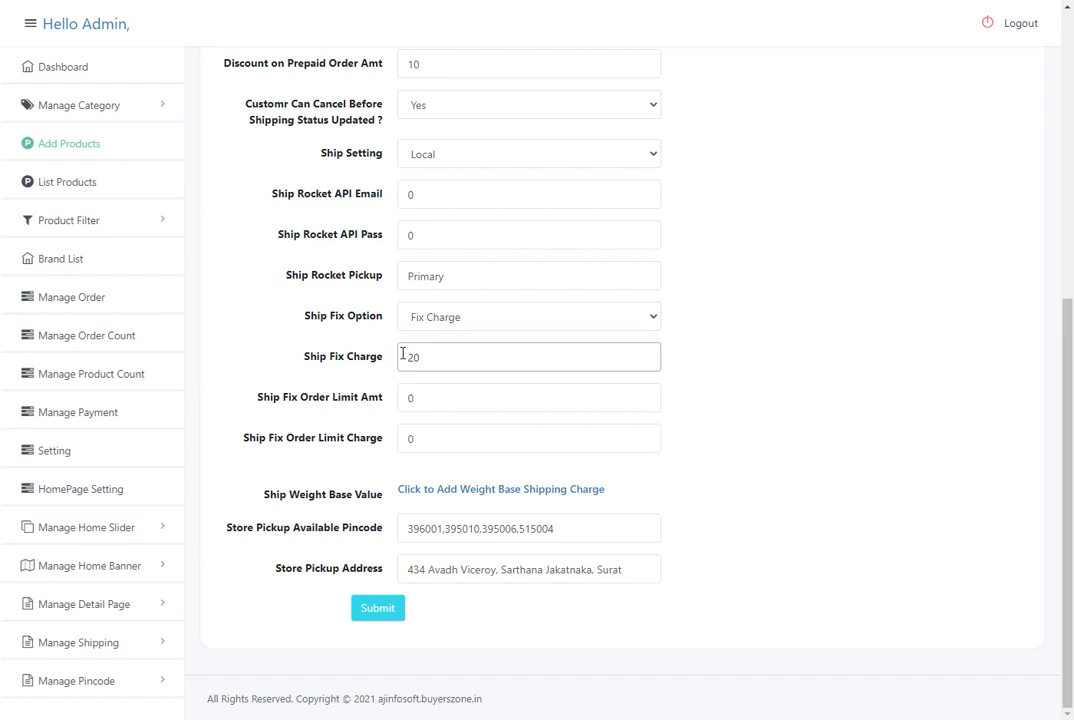
Change the Ship Setting to Ship Fix Charge and submit the shipping settings.
{"action": "scroll", "coordinate": [403, 353], "scroll_direction": "up", "scroll_amount": 4}
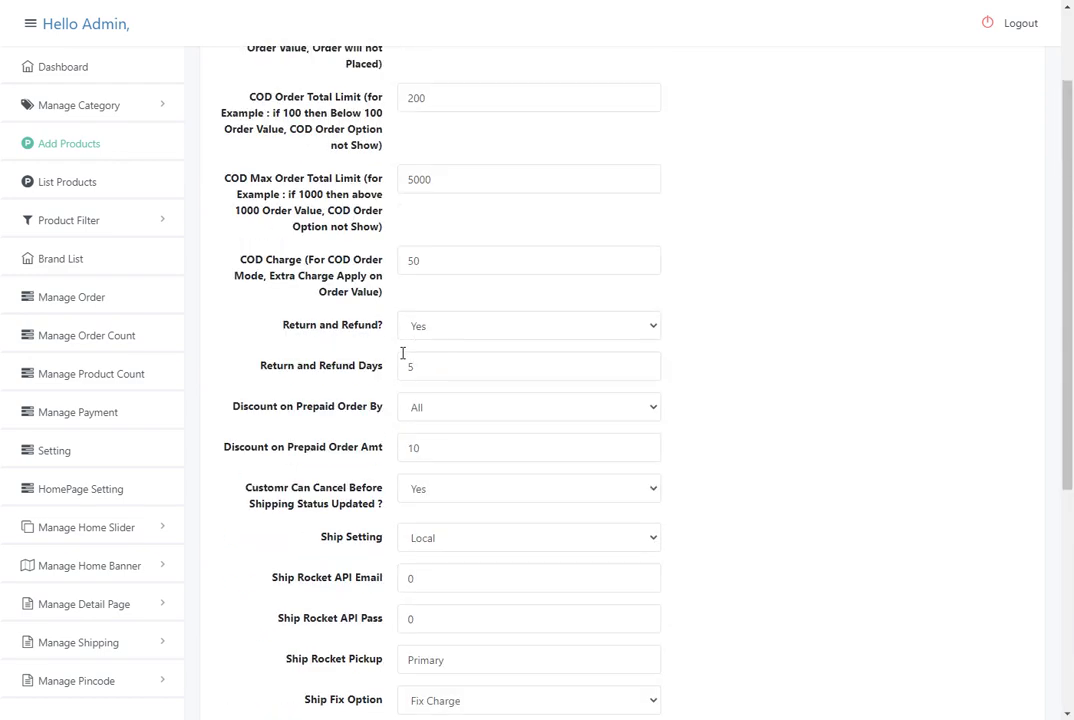
{"action": "scroll", "coordinate": [403, 353], "scroll_direction": "down", "scroll_amount": 4}
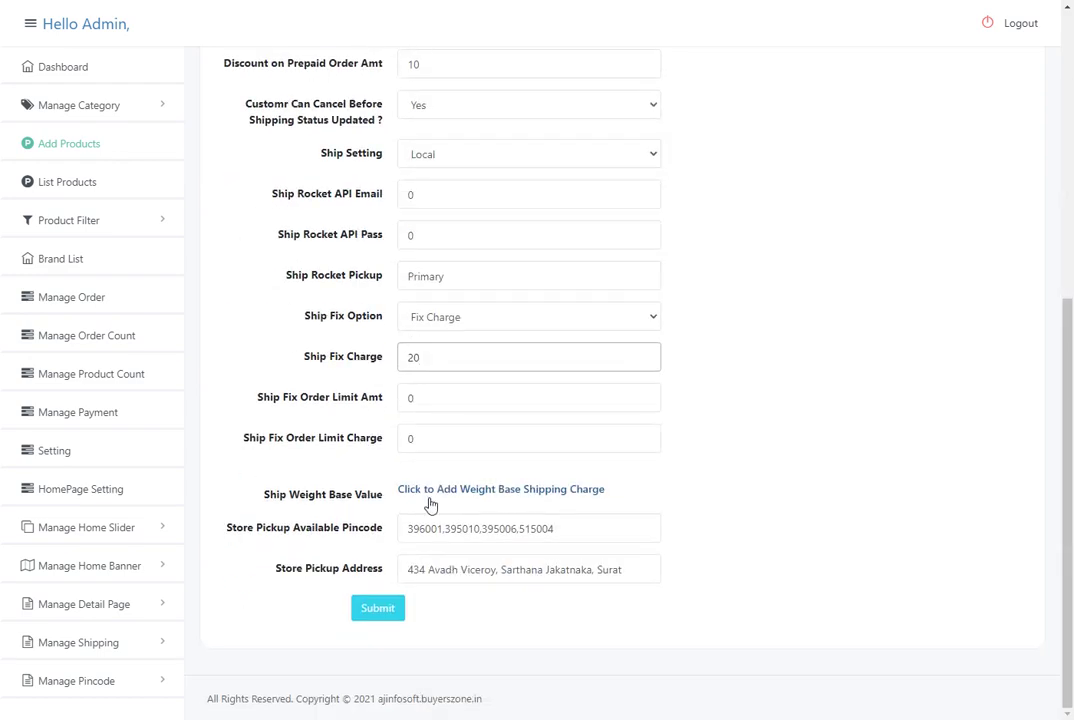
{"action": "left_click", "coordinate": [427, 163]}
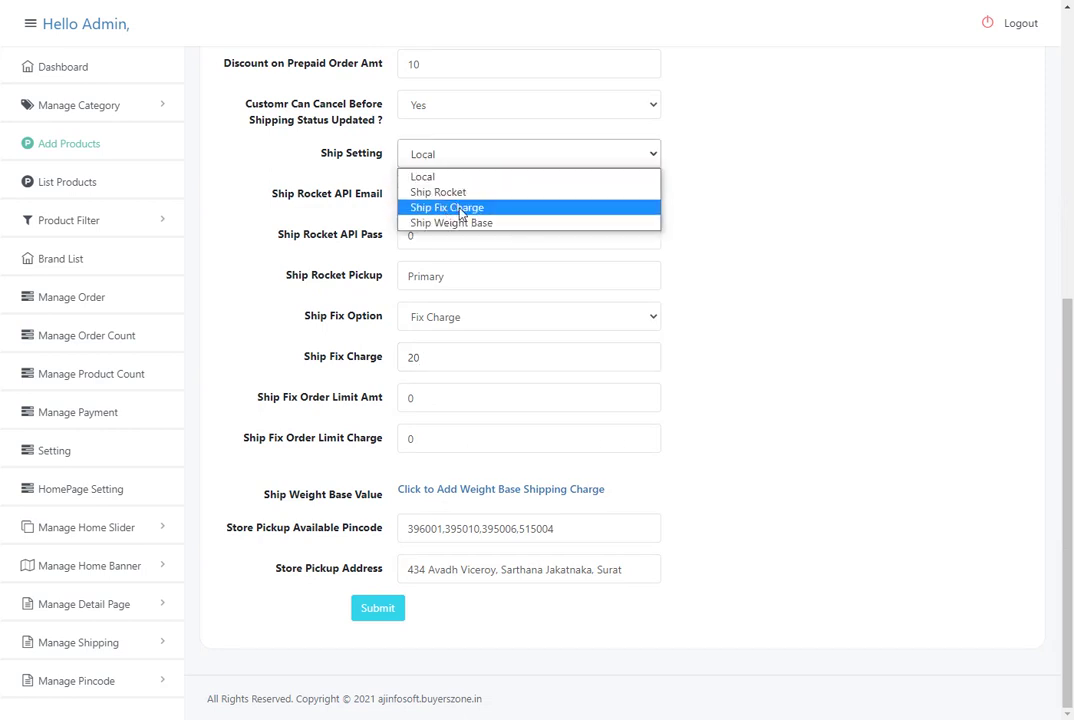
{"action": "left_click", "coordinate": [458, 207]}
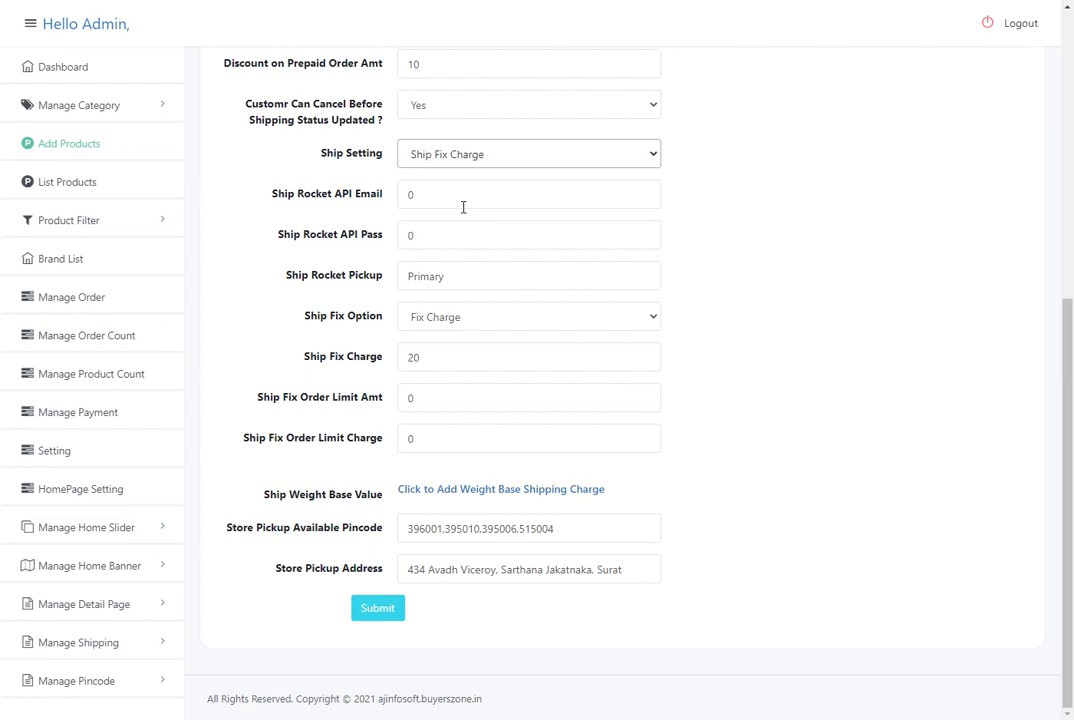
{"action": "left_click", "coordinate": [387, 612]}
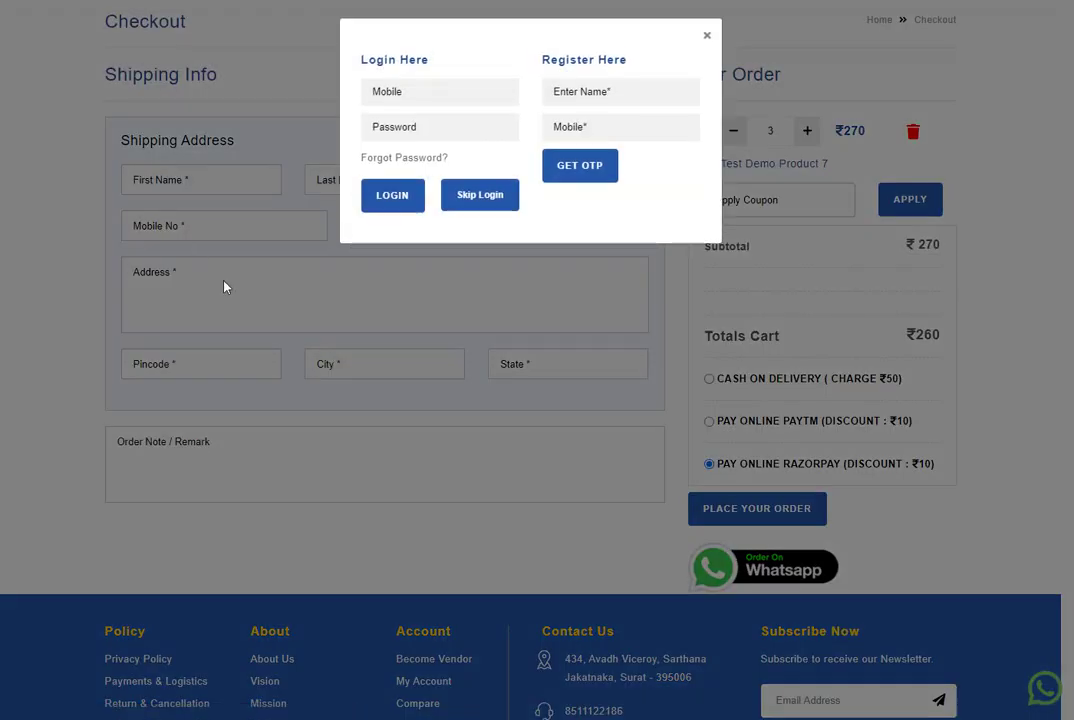
Dismiss the login prompt at the store checkout and check the shipping charge for pincodes 395006 and 395001.
{"action": "left_click", "coordinate": [224, 287]}
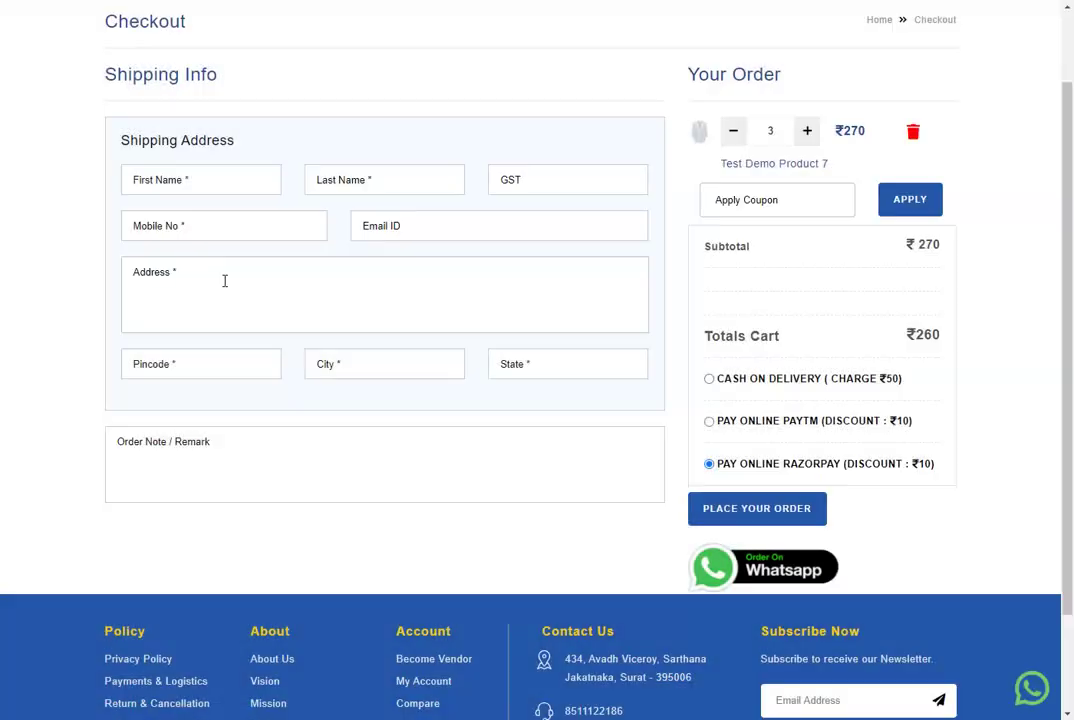
{"action": "left_click", "coordinate": [228, 371]}
{"action": "type", "text": "395006"}
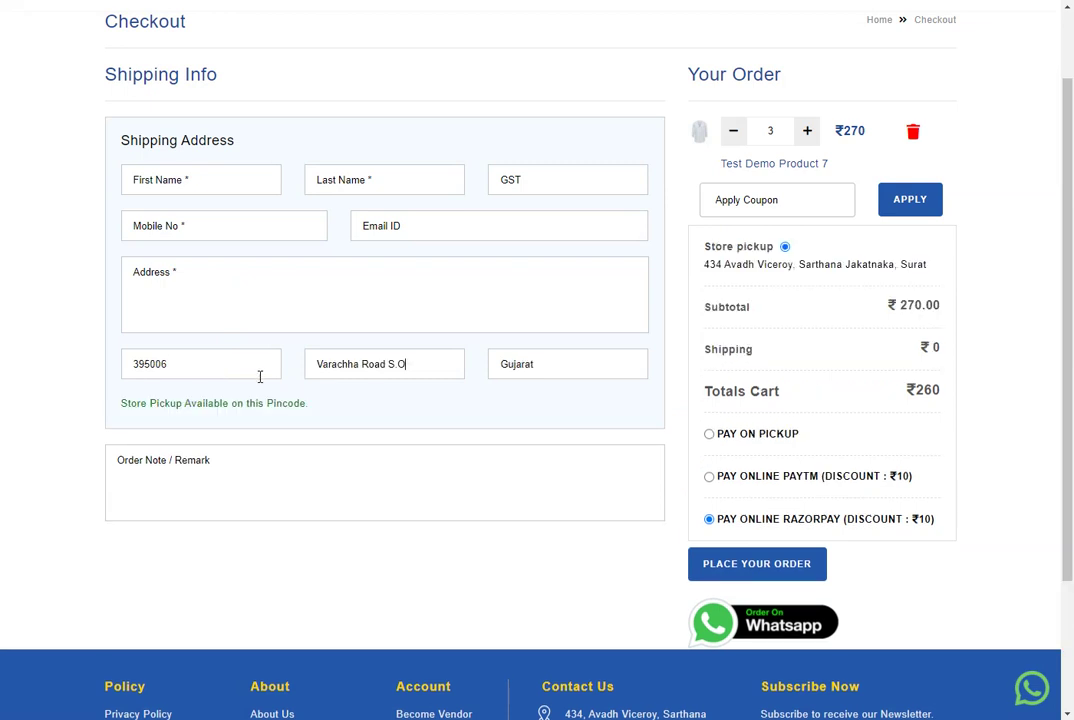
{"action": "left_click_drag", "start_coordinate": [223, 372], "coordinate": [30, 397]}
{"action": "type", "text": "395001"}
{"action": "key", "text": "Tab"}
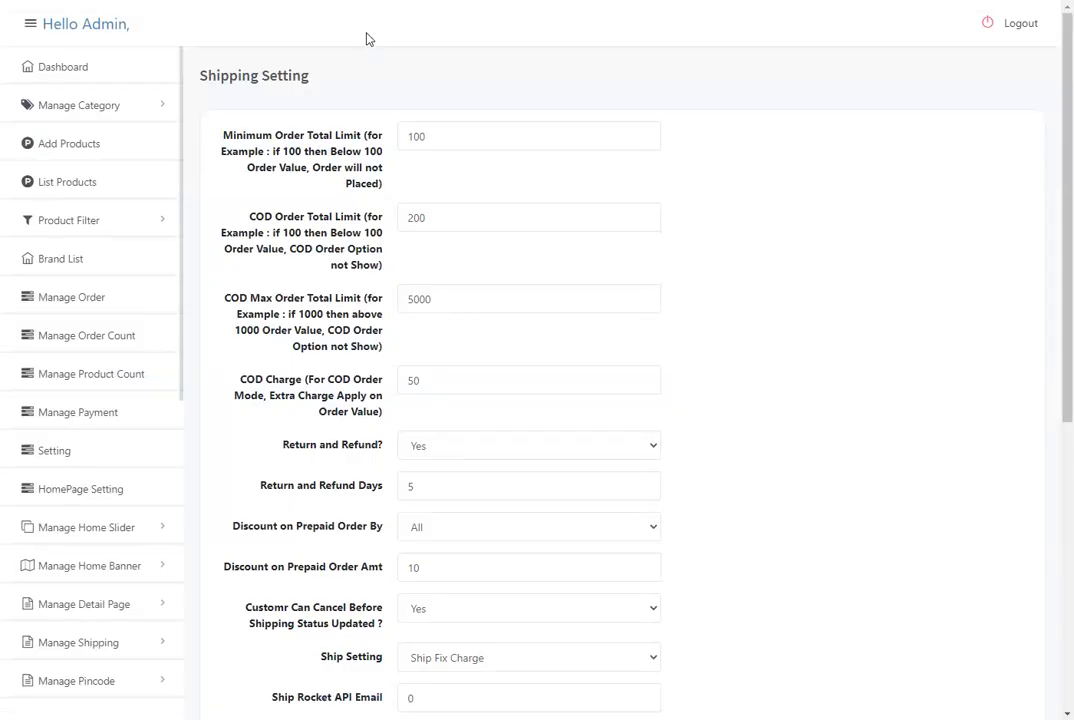
Examine the saved shipping settings, including the Ship Setting and Ship Fix Option choices.
{"action": "scroll", "coordinate": [384, 72], "scroll_direction": "down", "scroll_amount": 2}
{"action": "scroll", "coordinate": [384, 72], "scroll_direction": "down", "scroll_amount": 2}
{"action": "scroll", "coordinate": [388, 283], "scroll_direction": "up", "scroll_amount": 1}
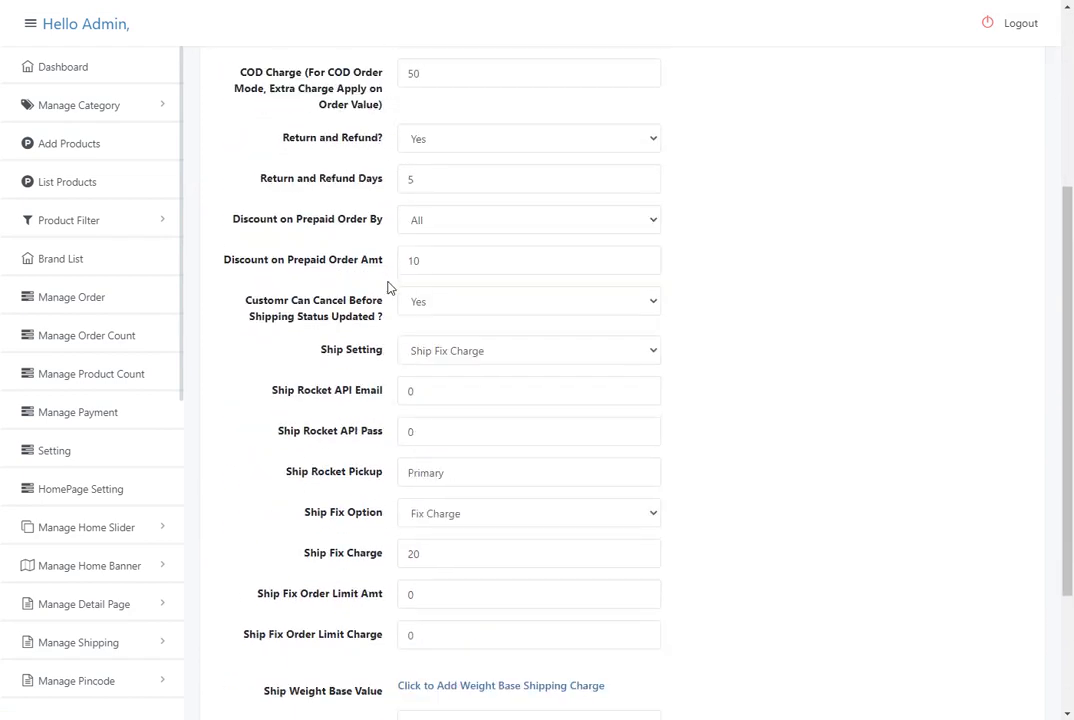
{"action": "scroll", "coordinate": [388, 281], "scroll_direction": "down", "scroll_amount": 2}
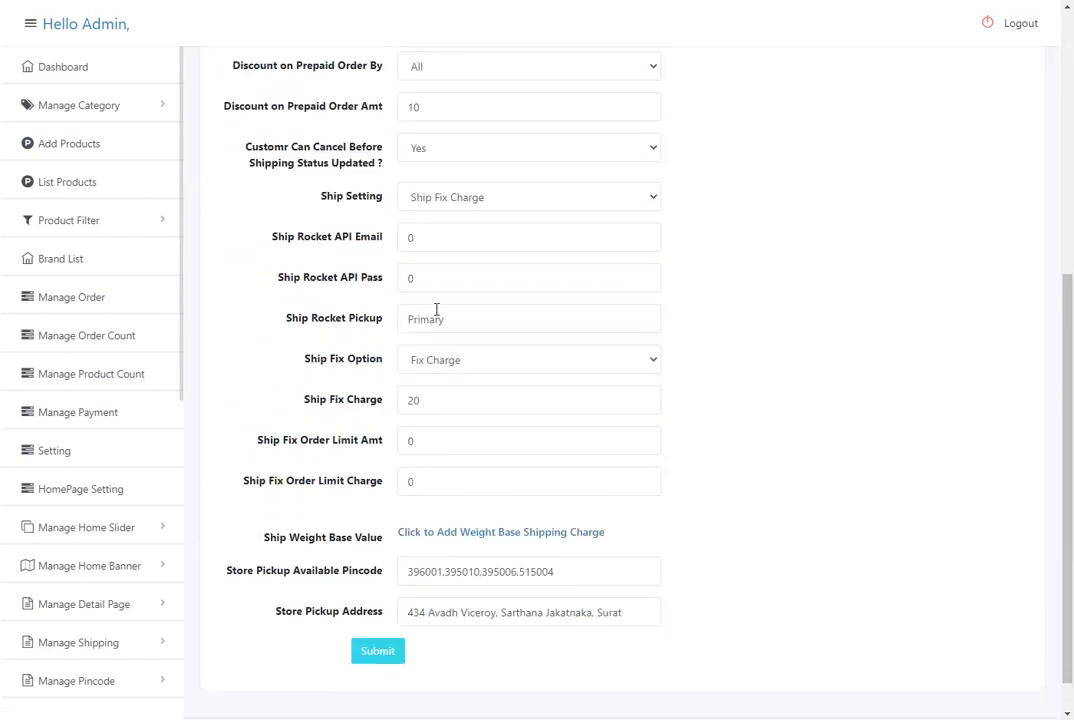
{"action": "scroll", "coordinate": [436, 312], "scroll_direction": "down", "scroll_amount": 1}
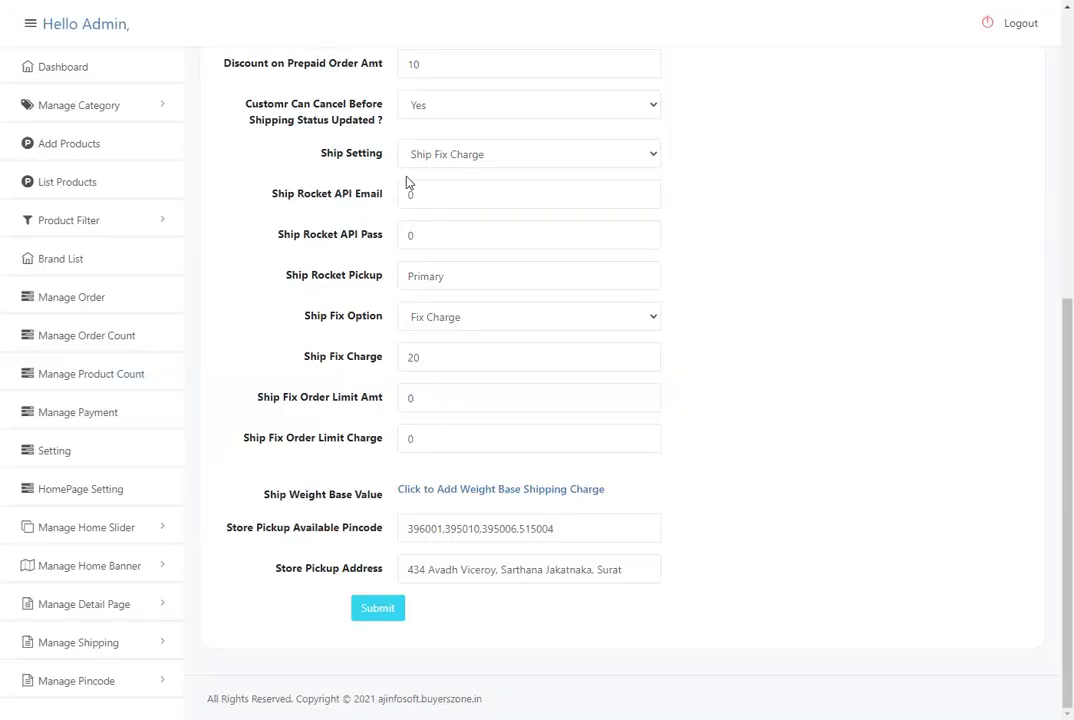
{"action": "scroll", "coordinate": [408, 180], "scroll_direction": "up", "scroll_amount": 3}
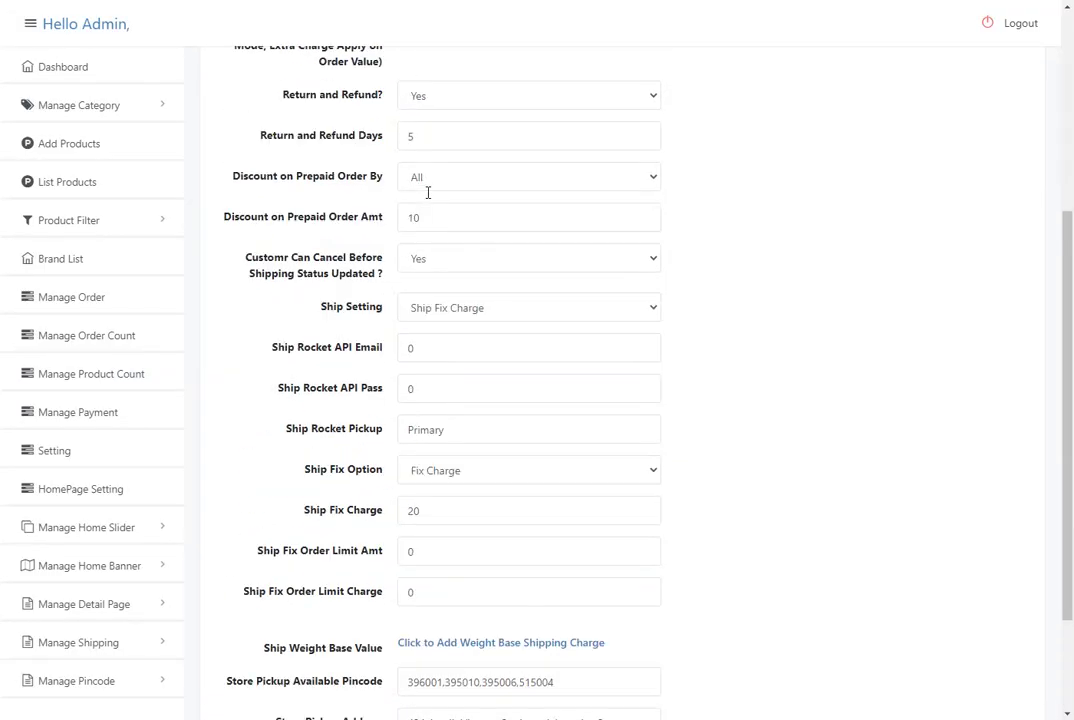
{"action": "left_click", "coordinate": [451, 312]}
{"action": "left_click", "coordinate": [455, 360]}
{"action": "left_click", "coordinate": [477, 480]}
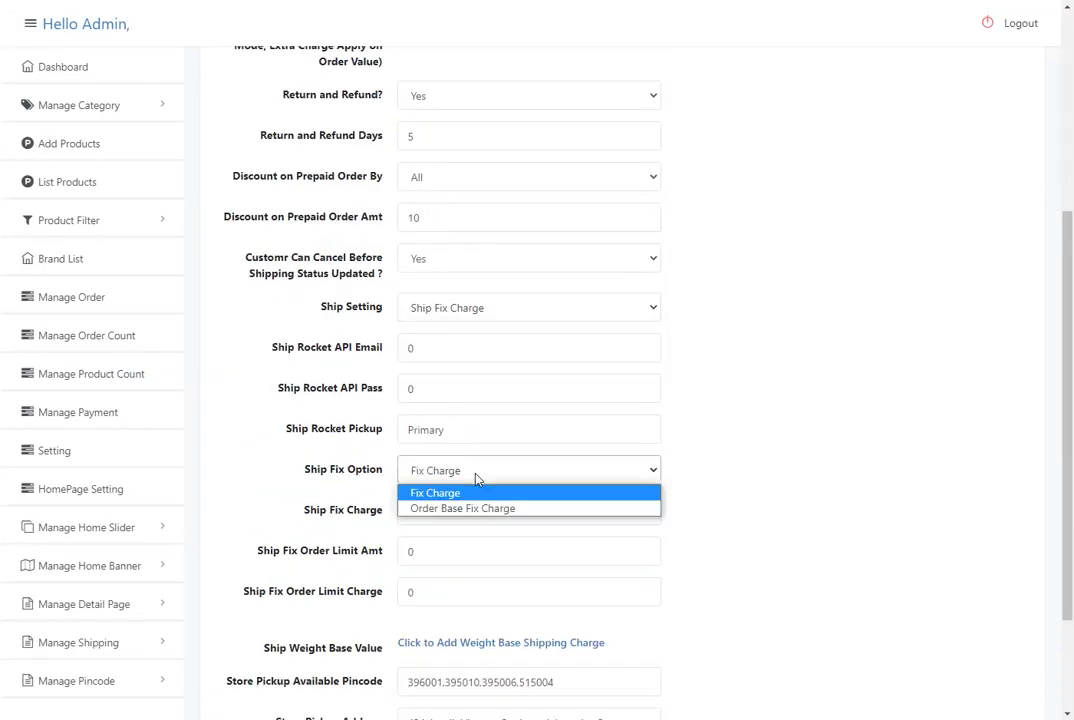
{"action": "left_click", "coordinate": [476, 478]}
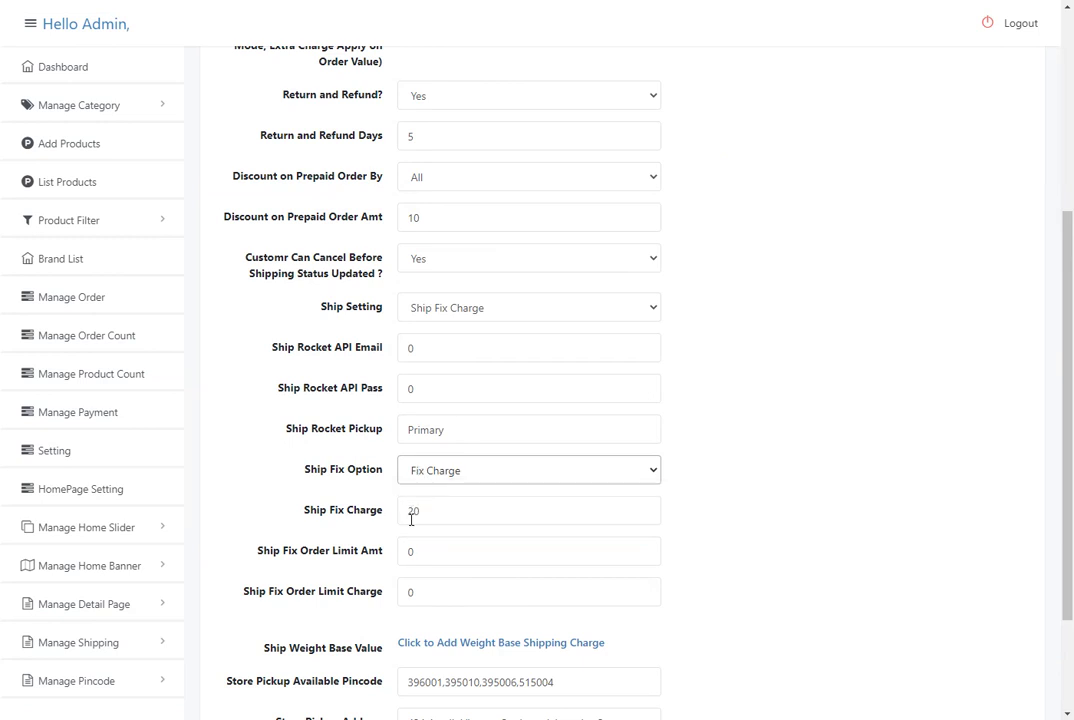
Review the Store Pickup Available Pincode entries in the settings, and compare the checkout shipping charge for pincodes 395002 and 395001.
{"action": "scroll", "coordinate": [410, 519], "scroll_direction": "down", "scroll_amount": 1}
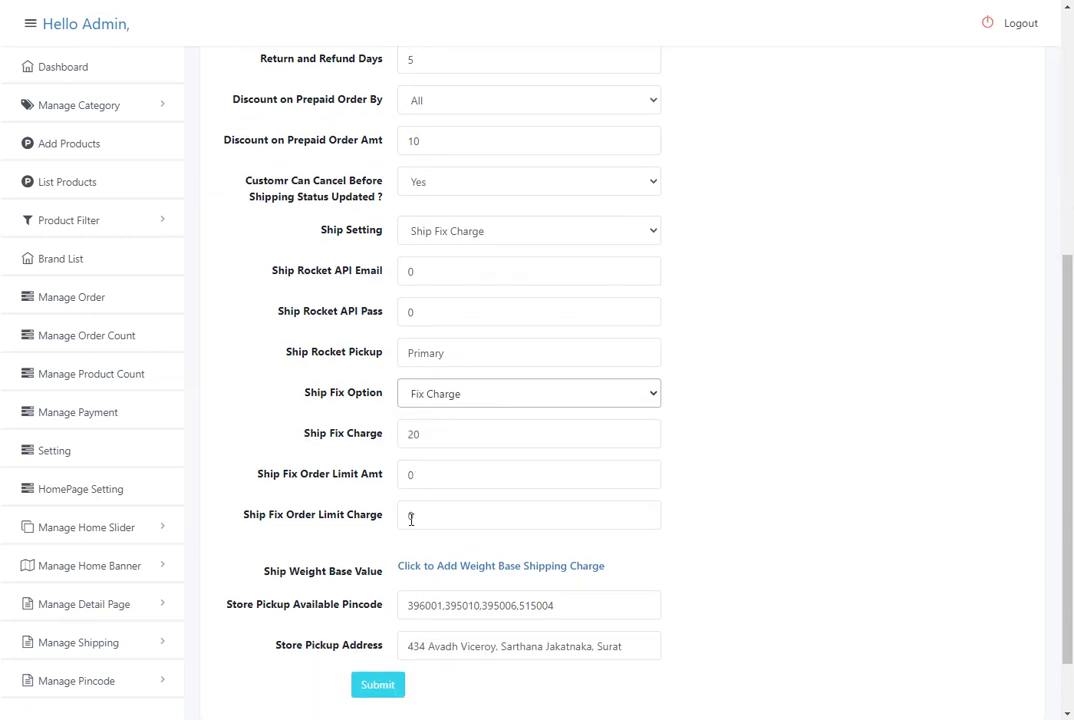
{"action": "scroll", "coordinate": [410, 519], "scroll_direction": "down", "scroll_amount": 1}
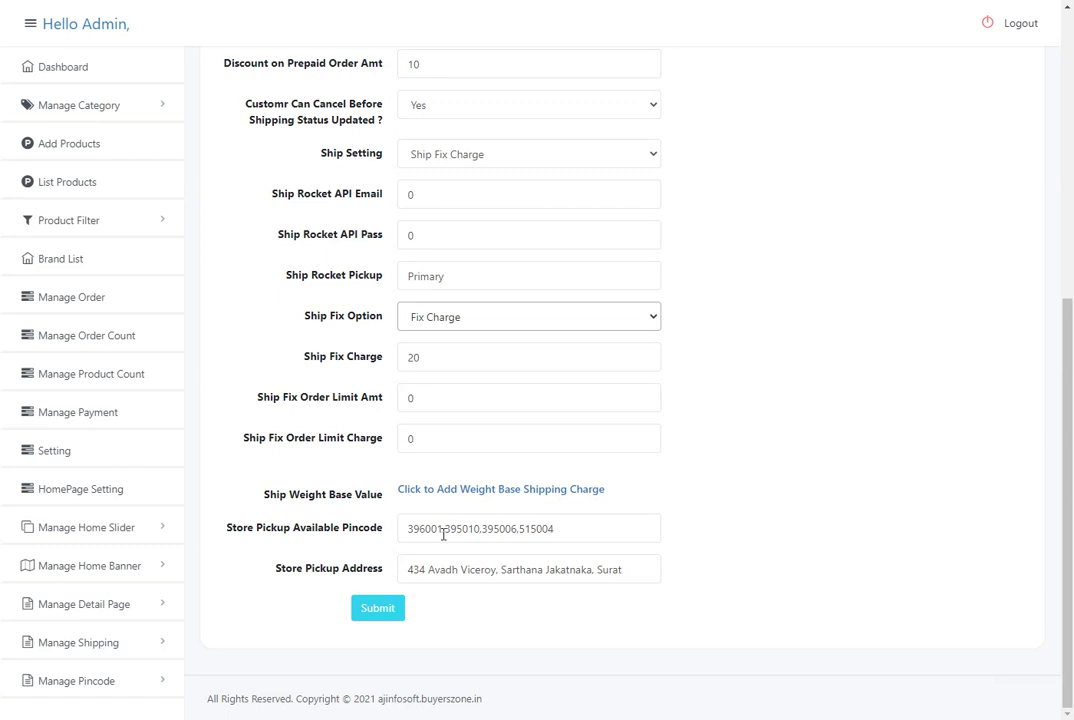
{"action": "left_click_drag", "start_coordinate": [443, 533], "coordinate": [381, 538]}
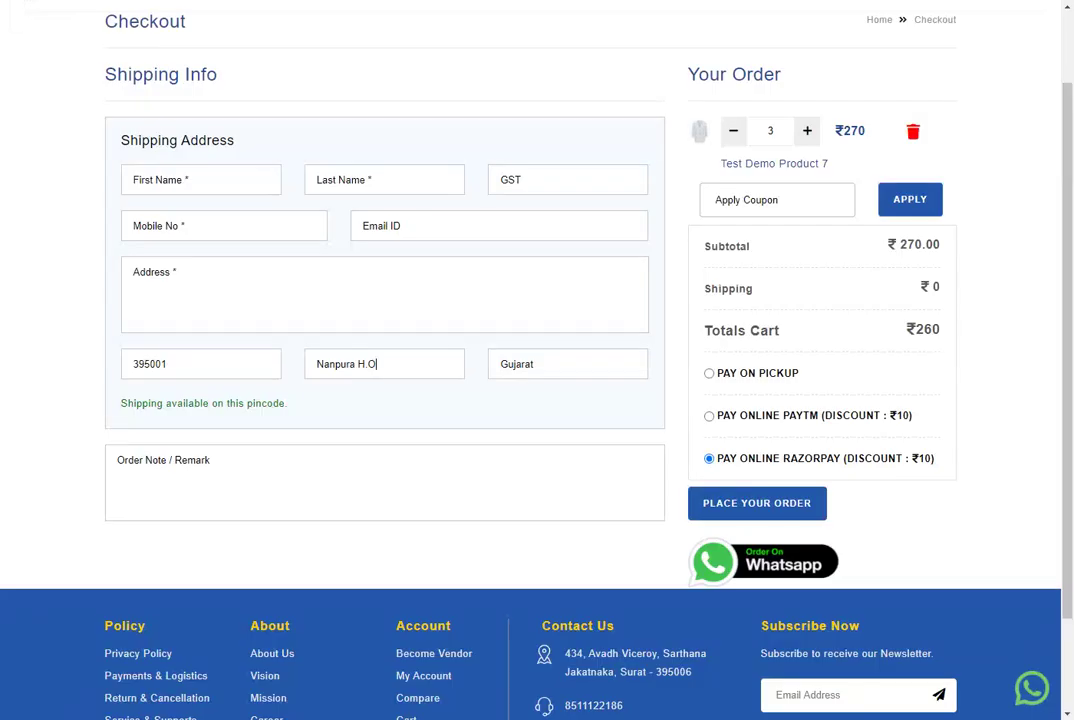
{"action": "key", "text": "BackSpace"}
{"action": "type", "text": "2"}
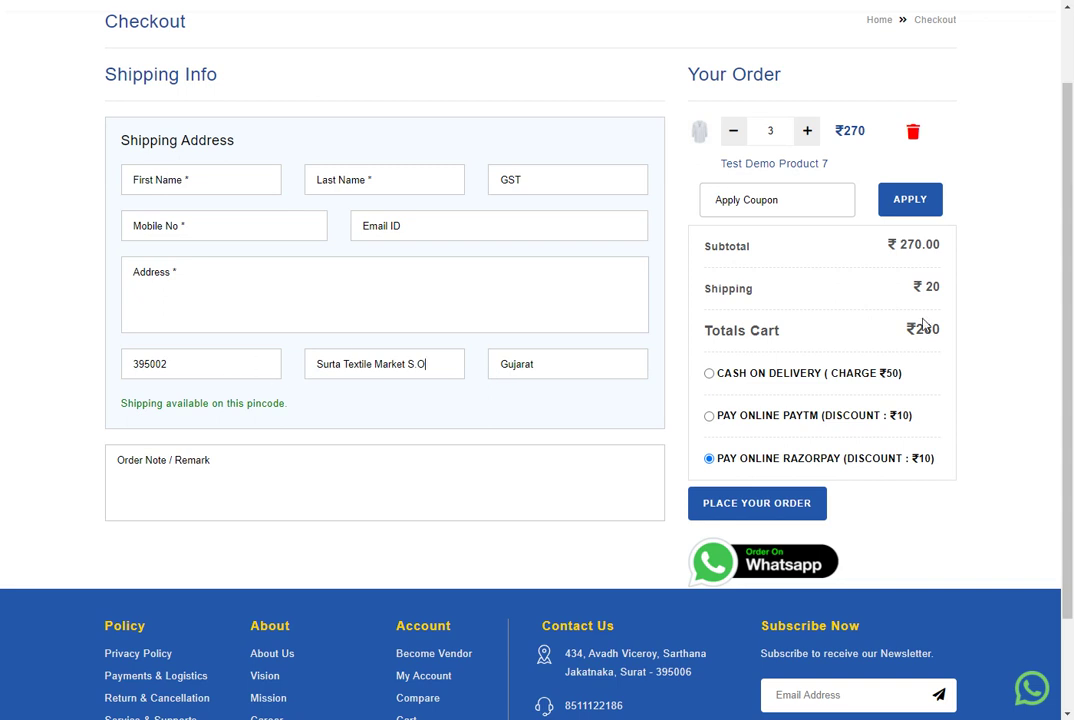
{"action": "key", "text": "BackSpace"}
{"action": "type", "text": "1"}
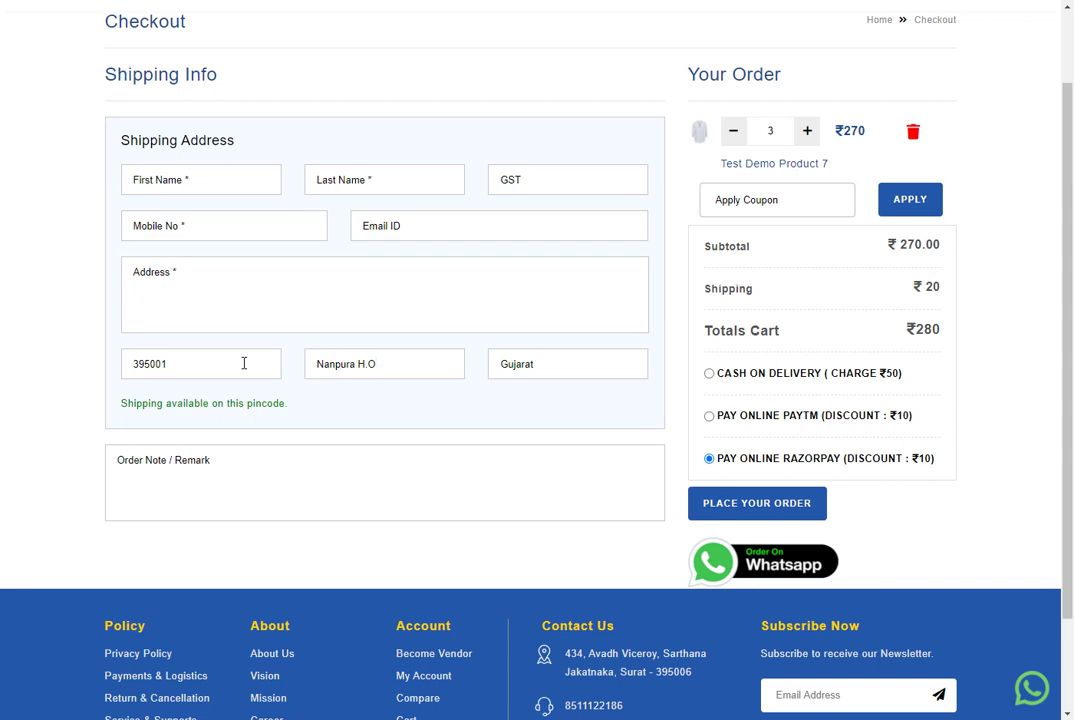
Enter pincode 395006 at checkout to check its store pickup and payment options.
{"action": "left_click_drag", "start_coordinate": [268, 364], "coordinate": [2, 384]}
{"action": "type", "text": "395001"}
{"action": "key", "text": "BackSpace"}
{"action": "type", "text": "6"}
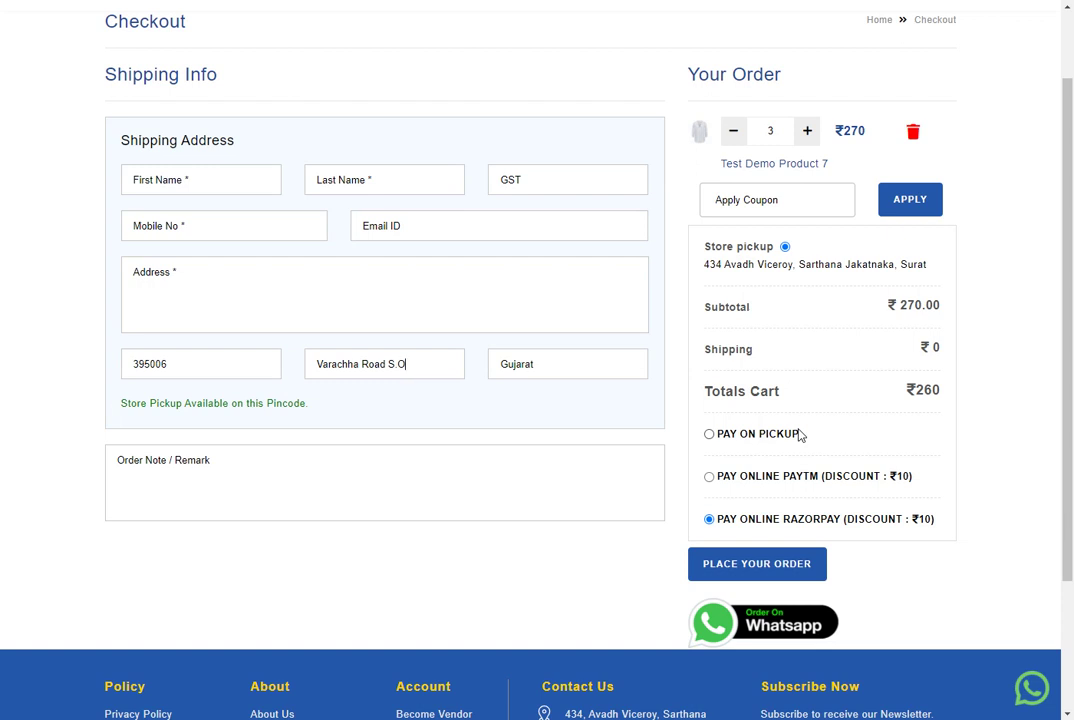
Enter pincode 395002 and then 395001 at checkout, and recheck the shipping charge in the order summary.
{"action": "left_click", "coordinate": [190, 372]}
{"action": "key", "text": "BackSpace"}
{"action": "type", "text": "2"}
{"action": "key", "text": "ctrl+a"}
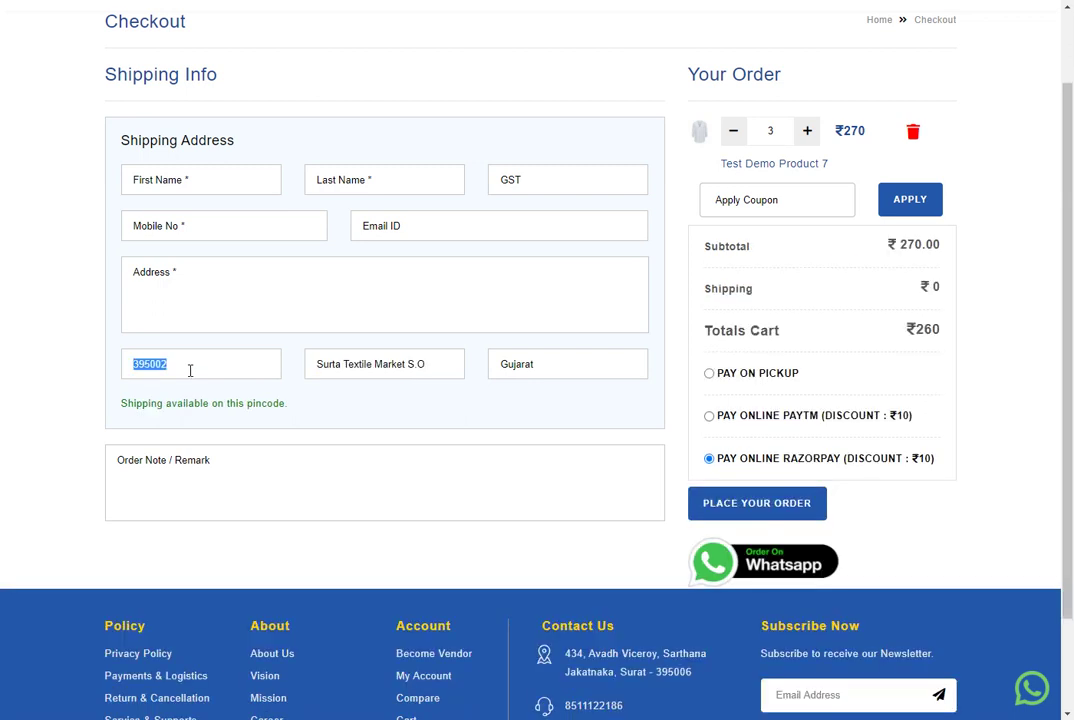
{"action": "type", "text": "395001"}
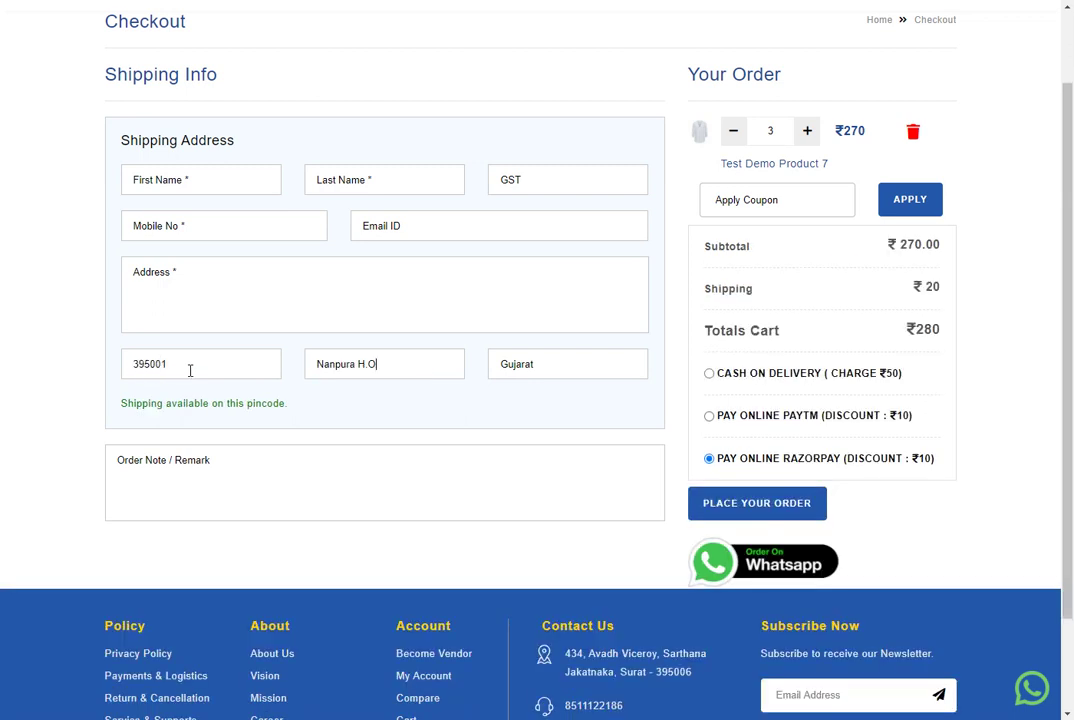
{"action": "left_click", "coordinate": [403, 374]}
{"action": "left_click_drag", "start_coordinate": [942, 291], "coordinate": [787, 299]}
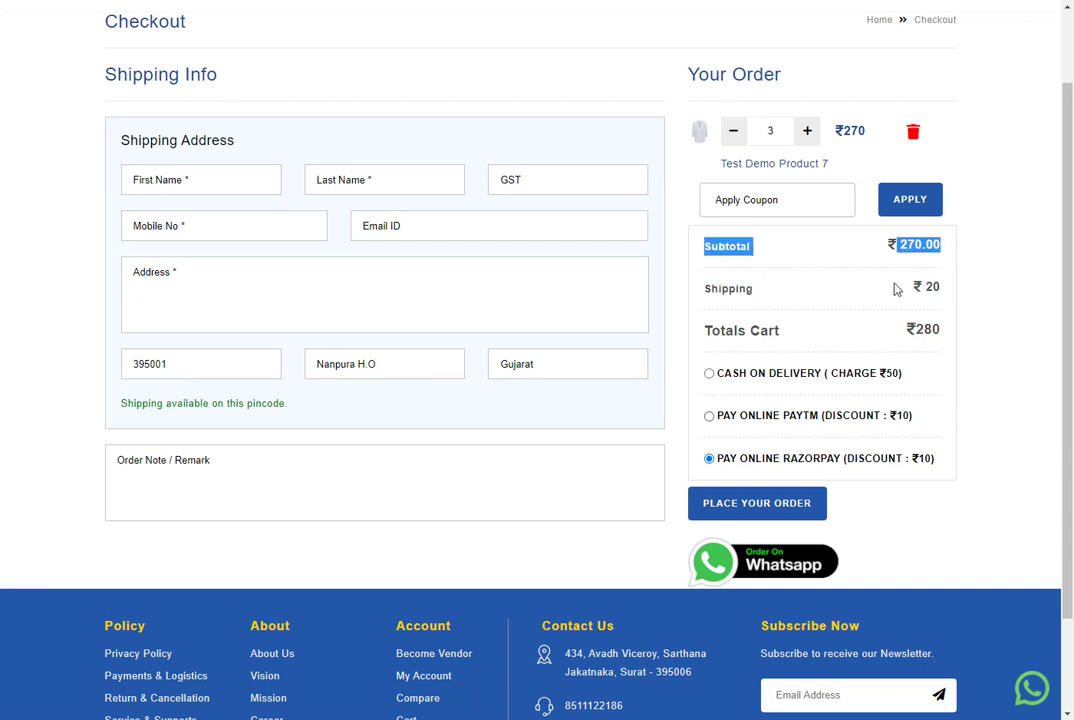
Return to the admin shipping settings, change the Ship Fix Option to Order Base Fix Charge and set the Ship Fix Charge to 0.
{"action": "key", "text": "ctrl+Tab"}
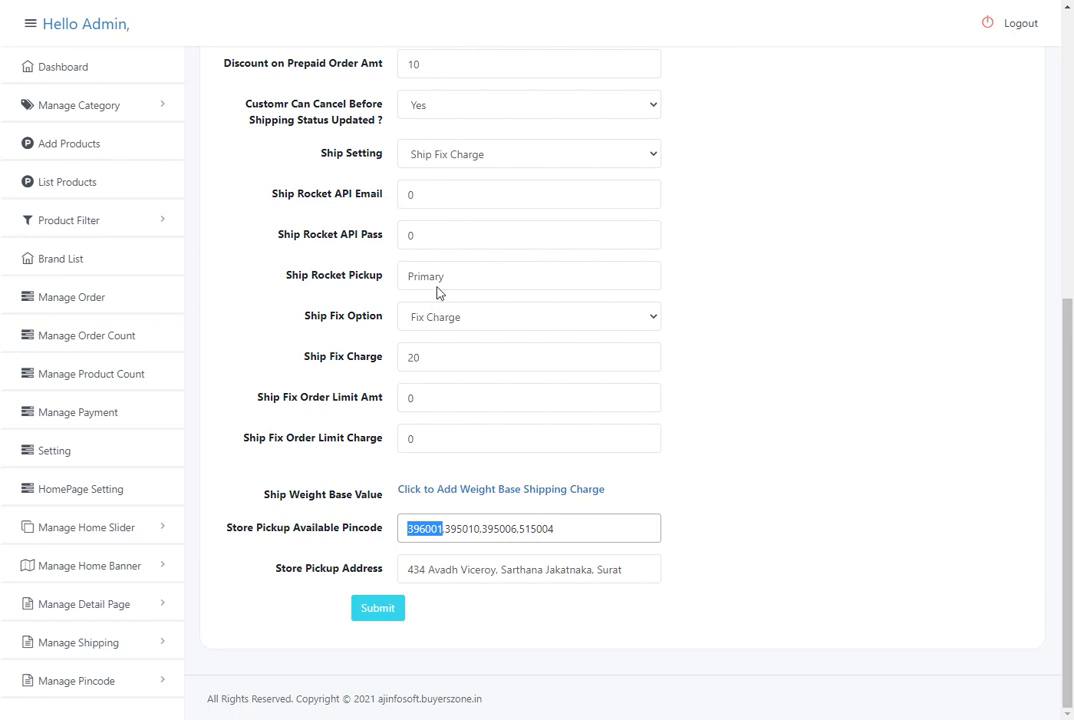
{"action": "left_click", "coordinate": [462, 157]}
{"action": "left_click", "coordinate": [460, 156]}
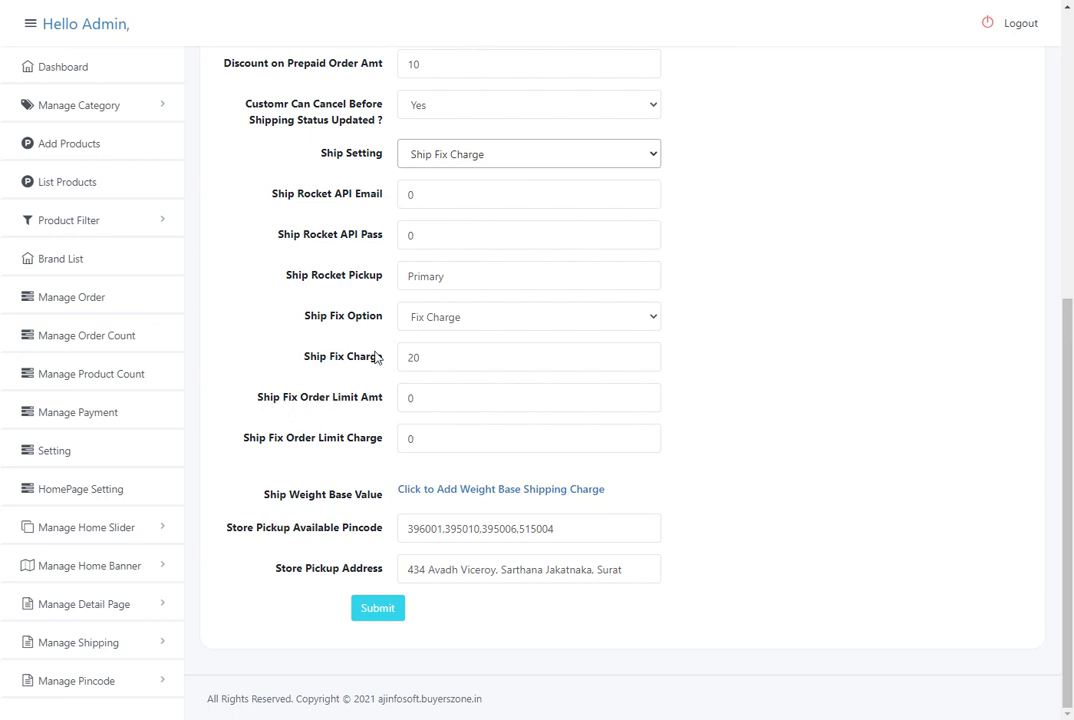
{"action": "left_click", "coordinate": [447, 315]}
{"action": "left_click", "coordinate": [443, 314]}
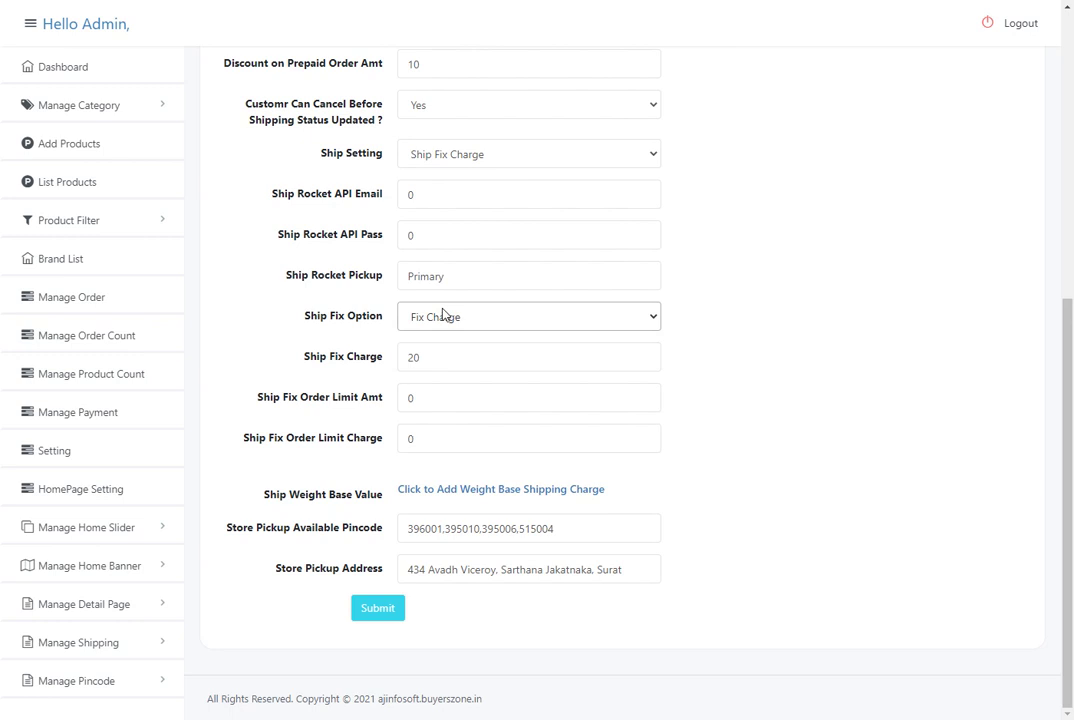
{"action": "left_click", "coordinate": [443, 314]}
{"action": "left_click", "coordinate": [438, 356]}
{"action": "left_click_drag", "start_coordinate": [447, 357], "coordinate": [376, 362]}
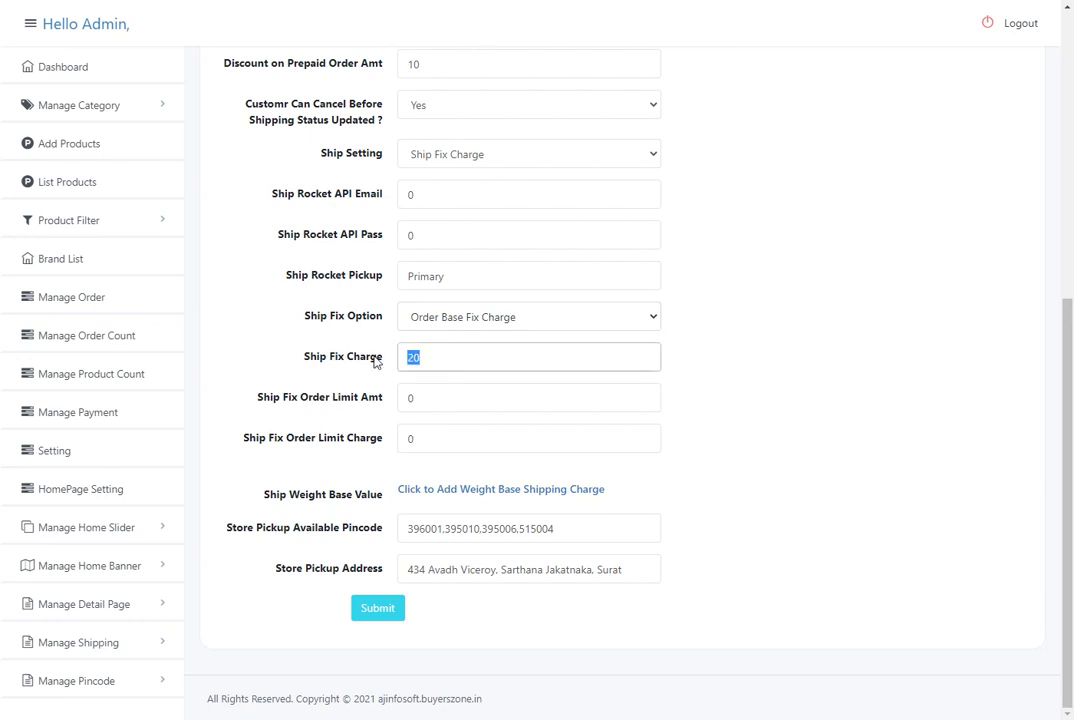
{"action": "type", "text": "0"}
{"action": "key", "text": "Tab"}
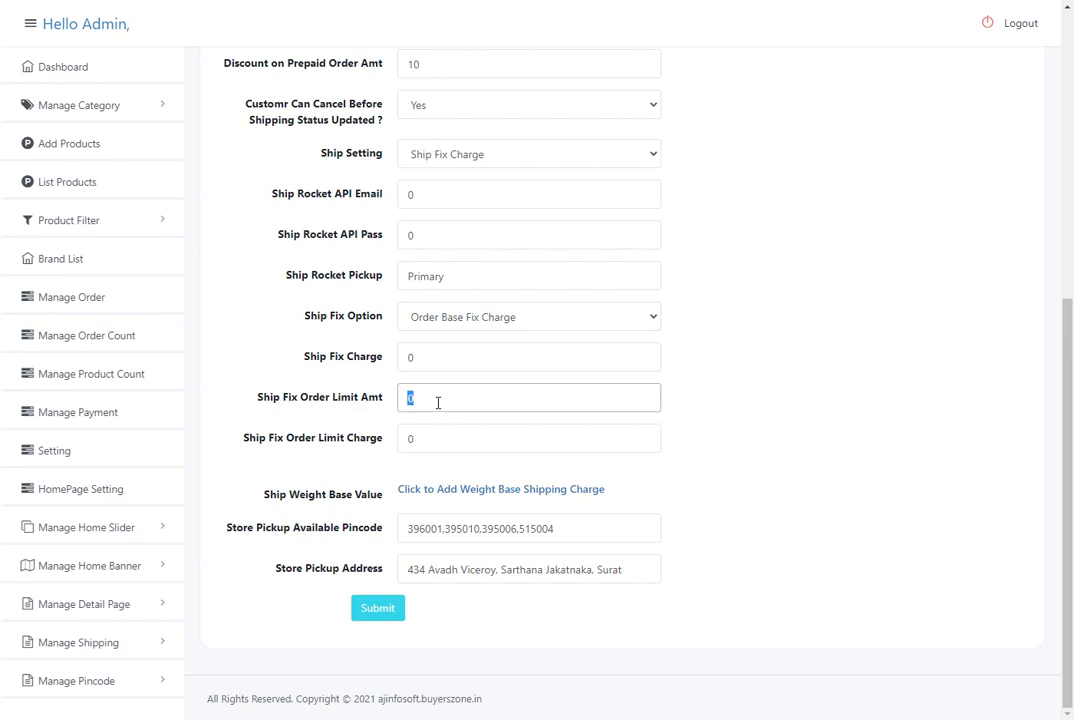
Set the Ship Fix Order Limit Amt to 200 and the Ship Fix Order Limit Charge to 25, and submit the settings.
{"action": "type", "text": "200"}
{"action": "key", "text": "Tab"}
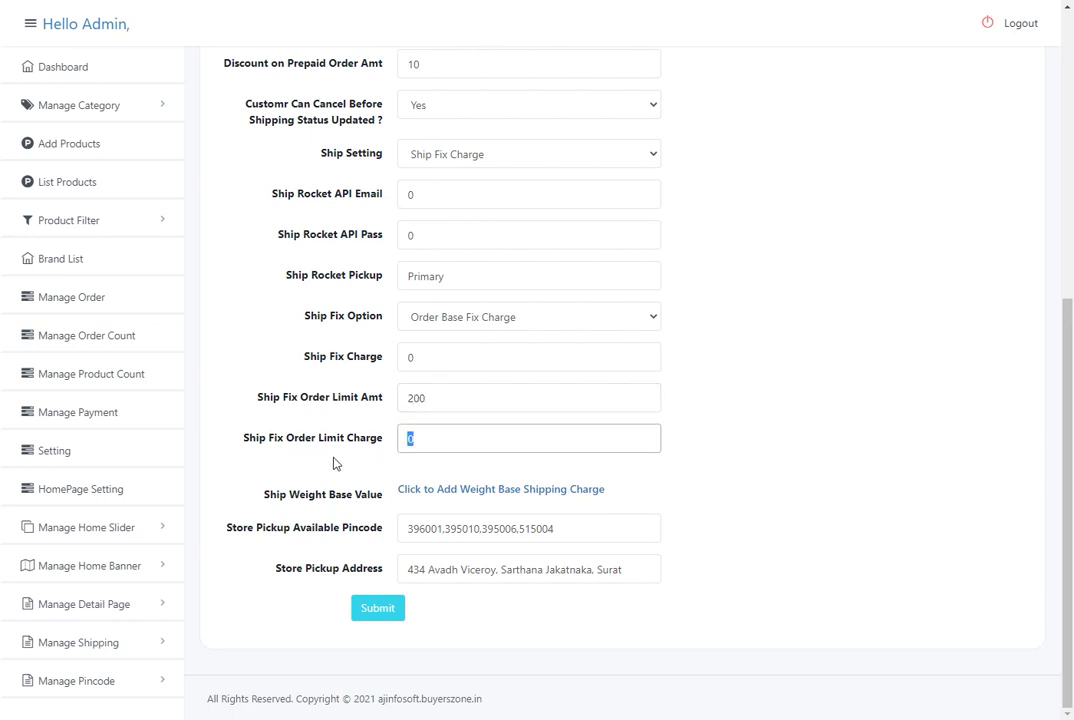
{"action": "type", "text": "25"}
{"action": "left_click_drag", "start_coordinate": [439, 434], "coordinate": [363, 447]}
{"action": "left_click", "coordinate": [369, 613]}
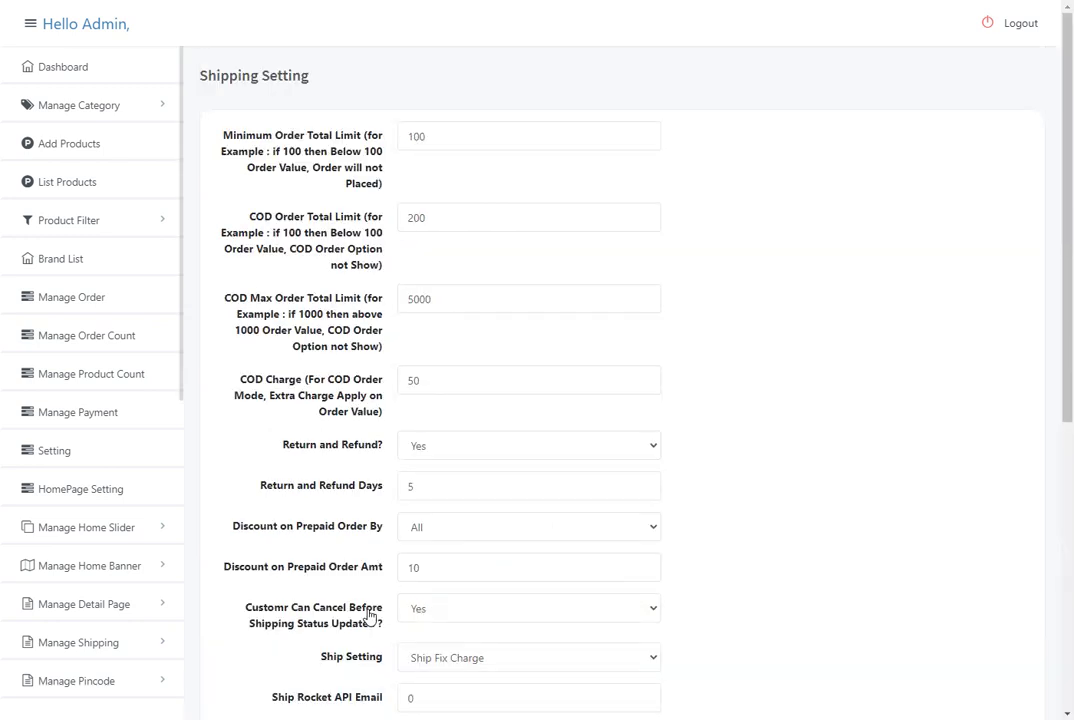
{"action": "scroll", "coordinate": [300, 560], "scroll_direction": "down", "scroll_amount": 5}
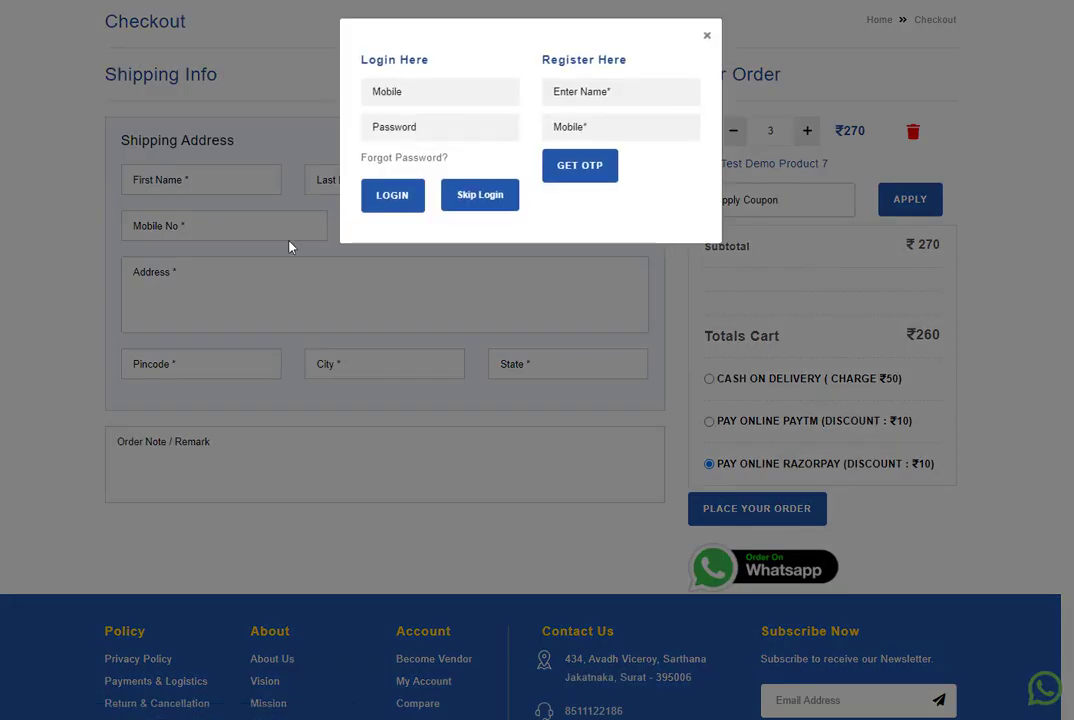
At the store checkout, reduce Test Demo Product 7 to quantity 2 and check the shipping charge for pincode 395001.
{"action": "left_click", "coordinate": [289, 247]}
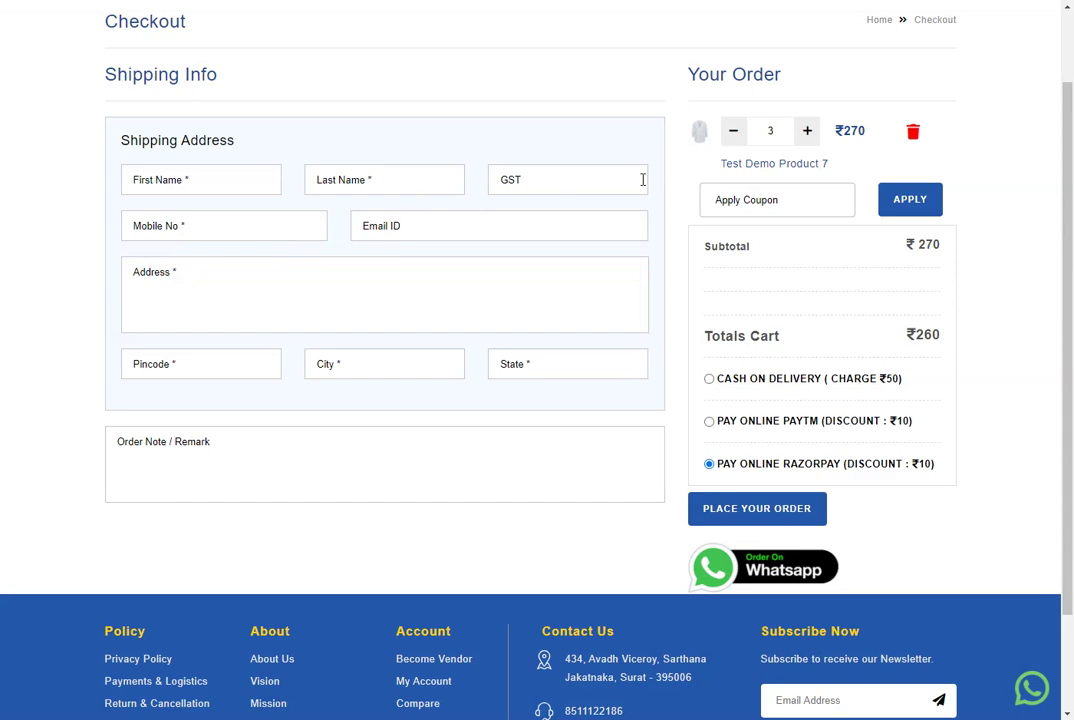
{"action": "left_click", "coordinate": [737, 137]}
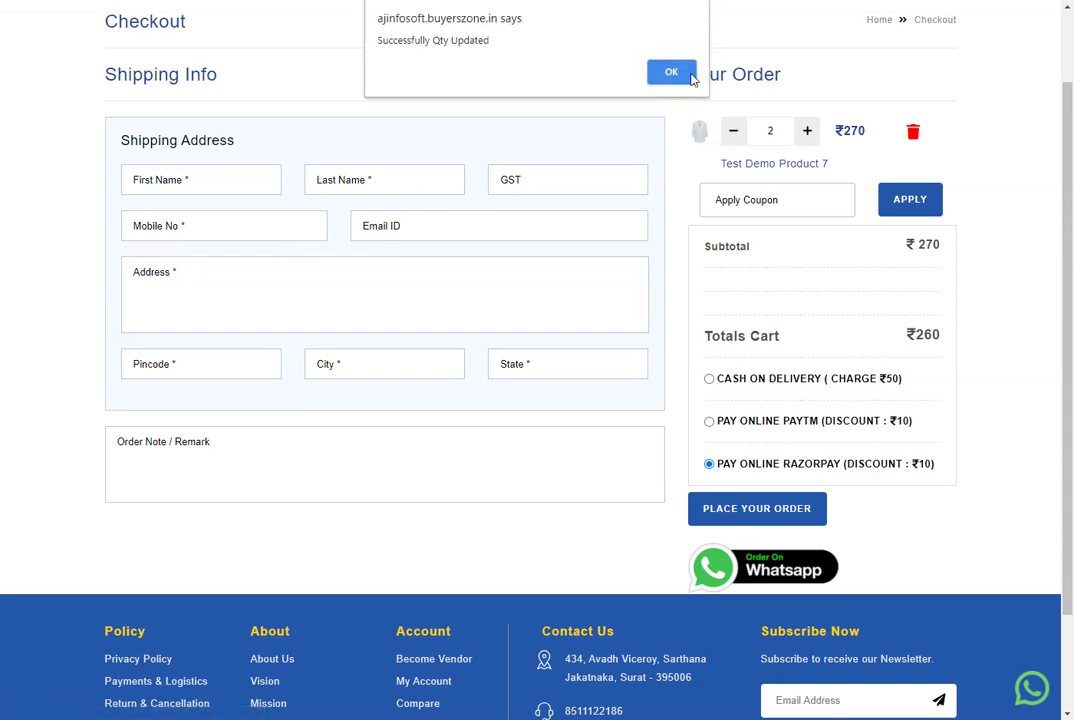
{"action": "left_click", "coordinate": [689, 77]}
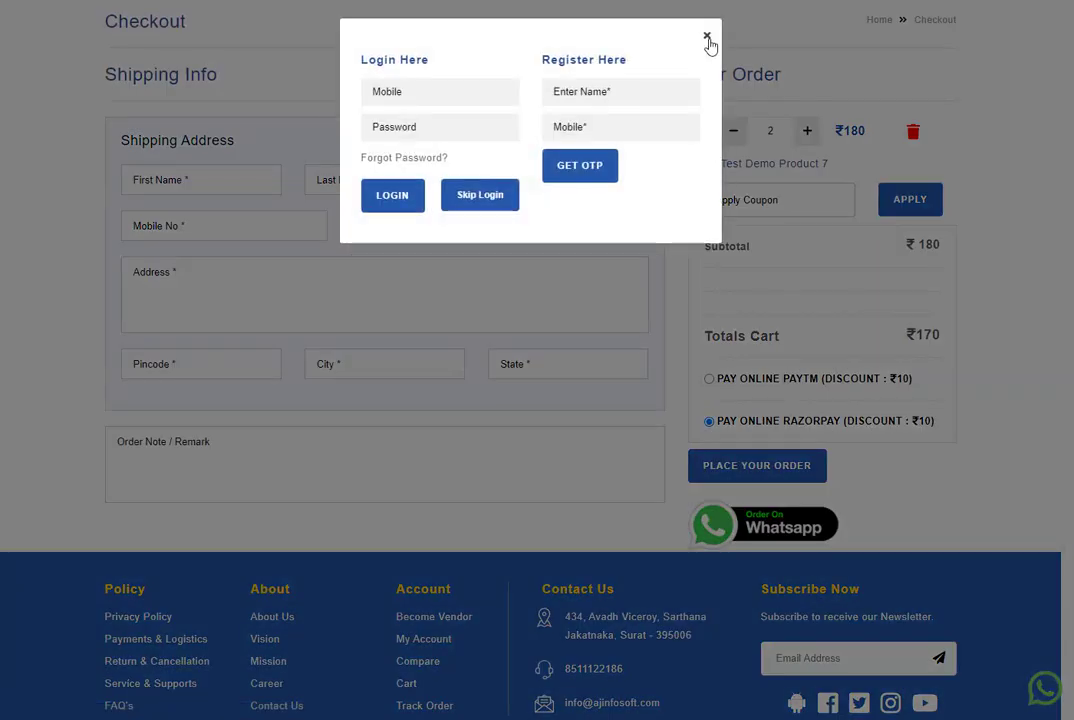
{"action": "left_click", "coordinate": [707, 39]}
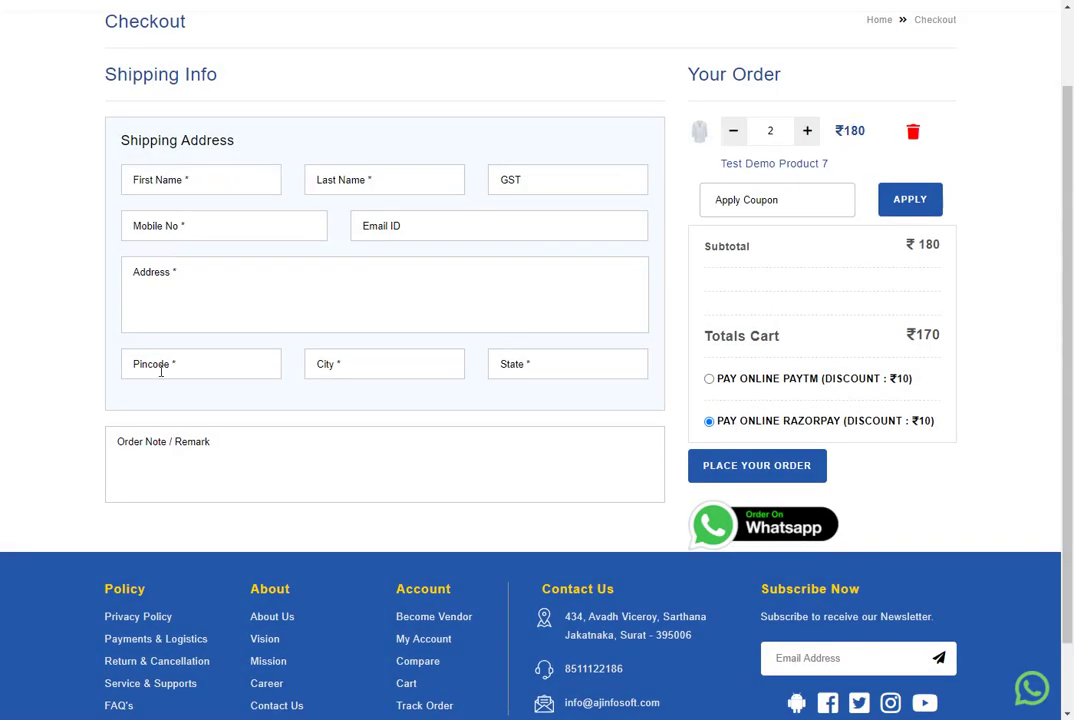
{"action": "left_click", "coordinate": [160, 370]}
{"action": "type", "text": "39"}
{"action": "type", "text": "5004"}
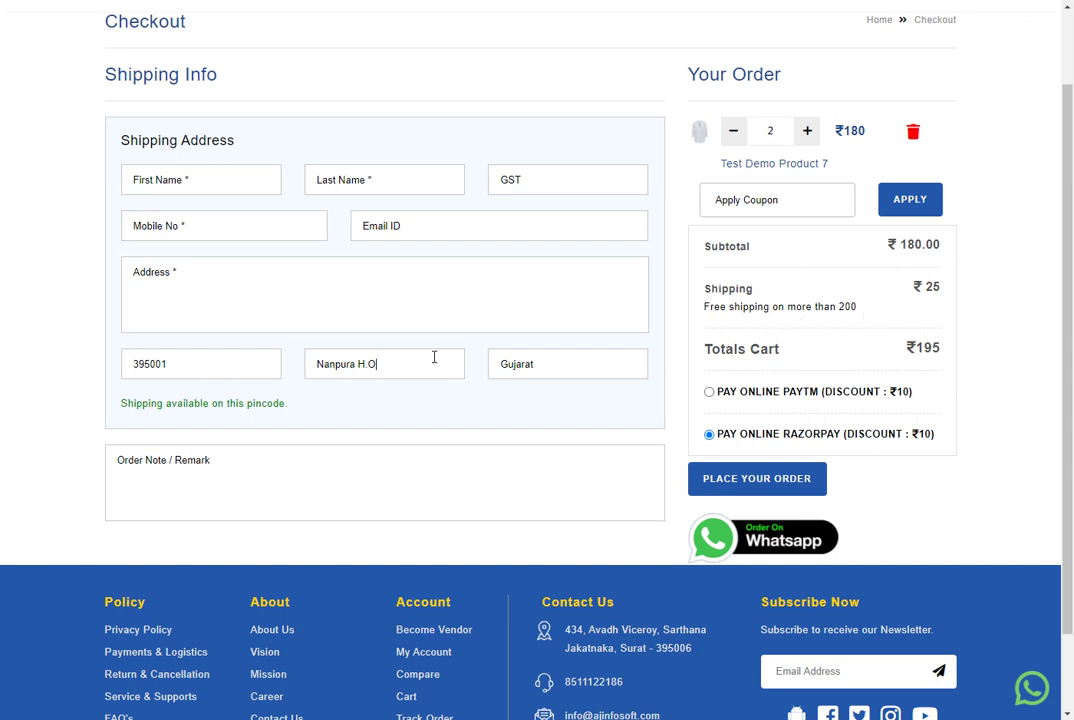
Increase Test Demo Product 7 back to quantity 3 and check the shipping charge for pincode 395001 again.
{"action": "left_click", "coordinate": [807, 133]}
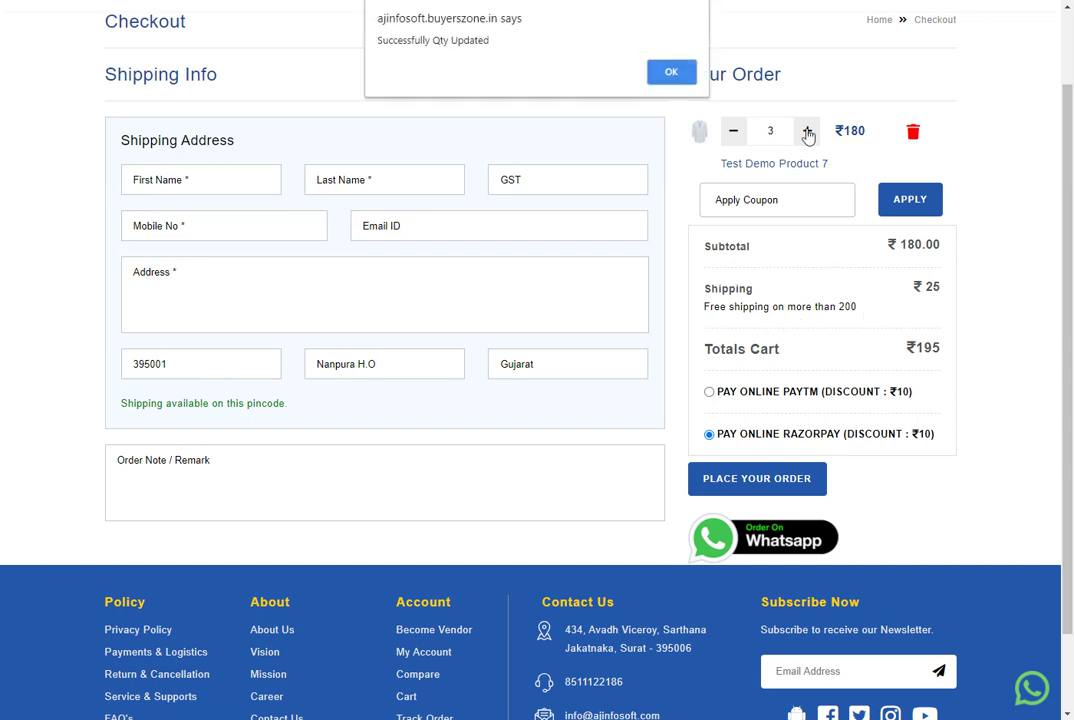
{"action": "left_click", "coordinate": [662, 71]}
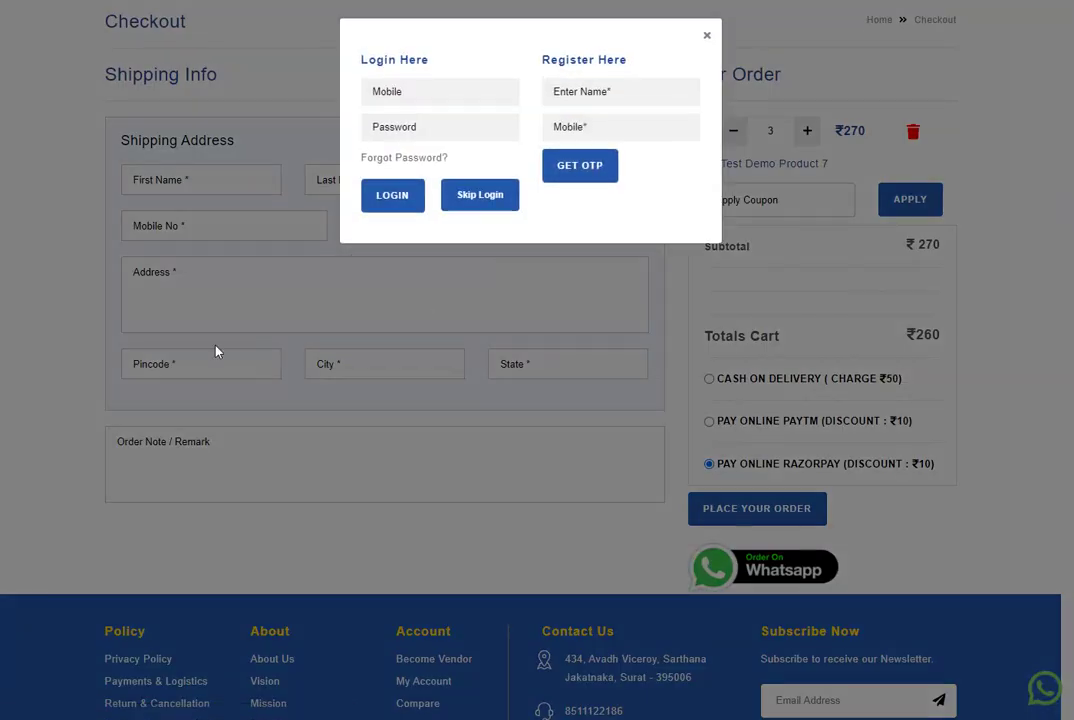
{"action": "left_click", "coordinate": [207, 358]}
{"action": "left_click", "coordinate": [207, 359]}
{"action": "type", "text": "3950"}
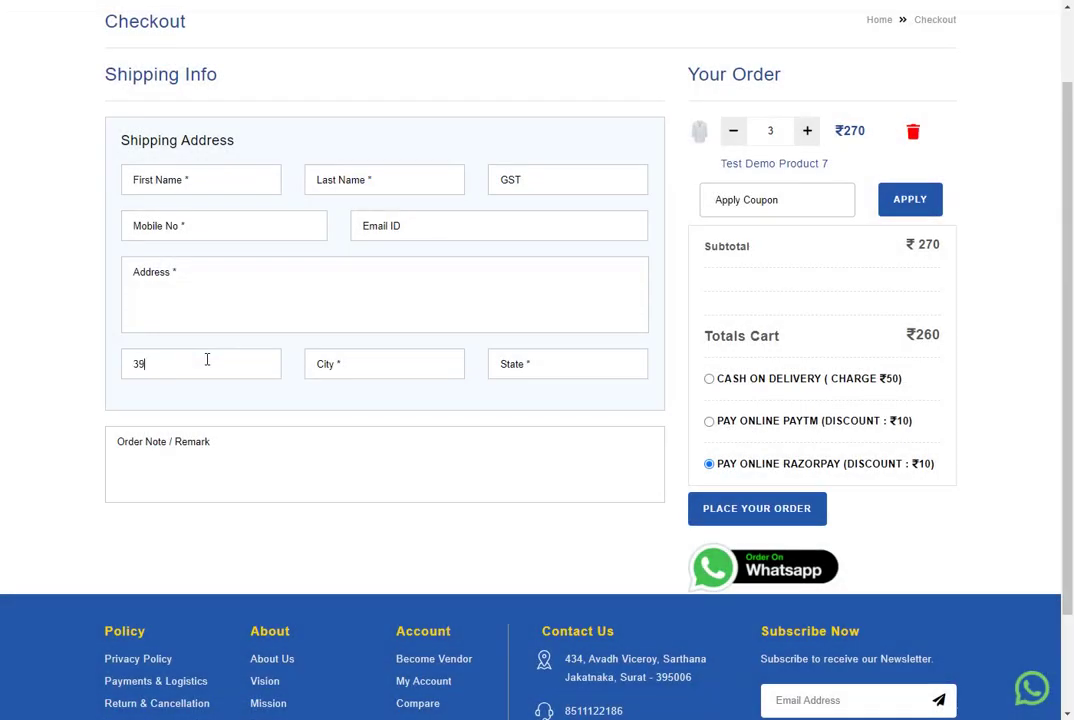
{"action": "type", "text": "01"}
{"action": "key", "text": "Tab"}
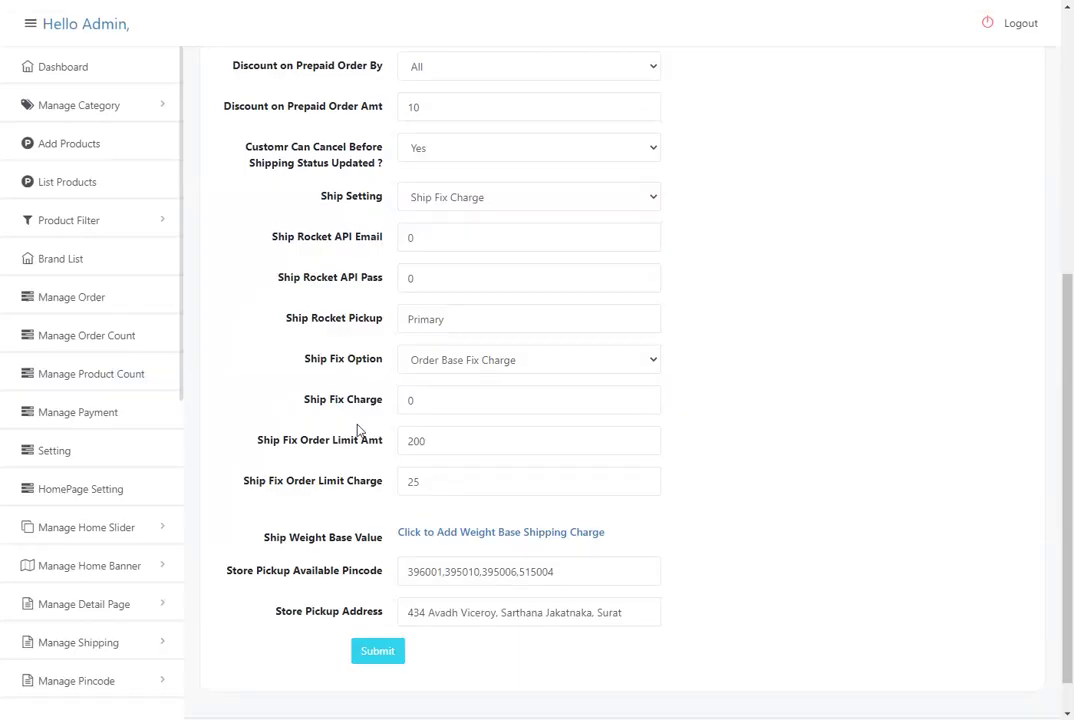
Change the Ship Setting to Ship Weight Base in the admin settings, keeping the Ship Fix Option at Order Base Fix Charge.
{"action": "scroll", "coordinate": [491, 470], "scroll_direction": "down", "scroll_amount": 1}
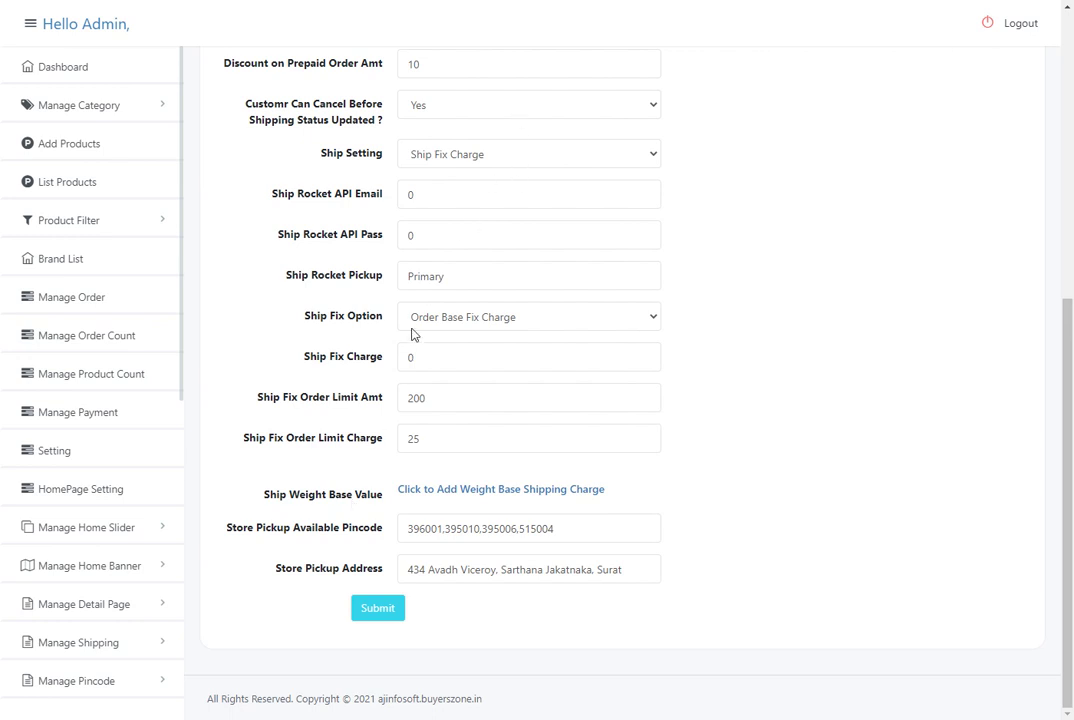
{"action": "left_click", "coordinate": [466, 158]}
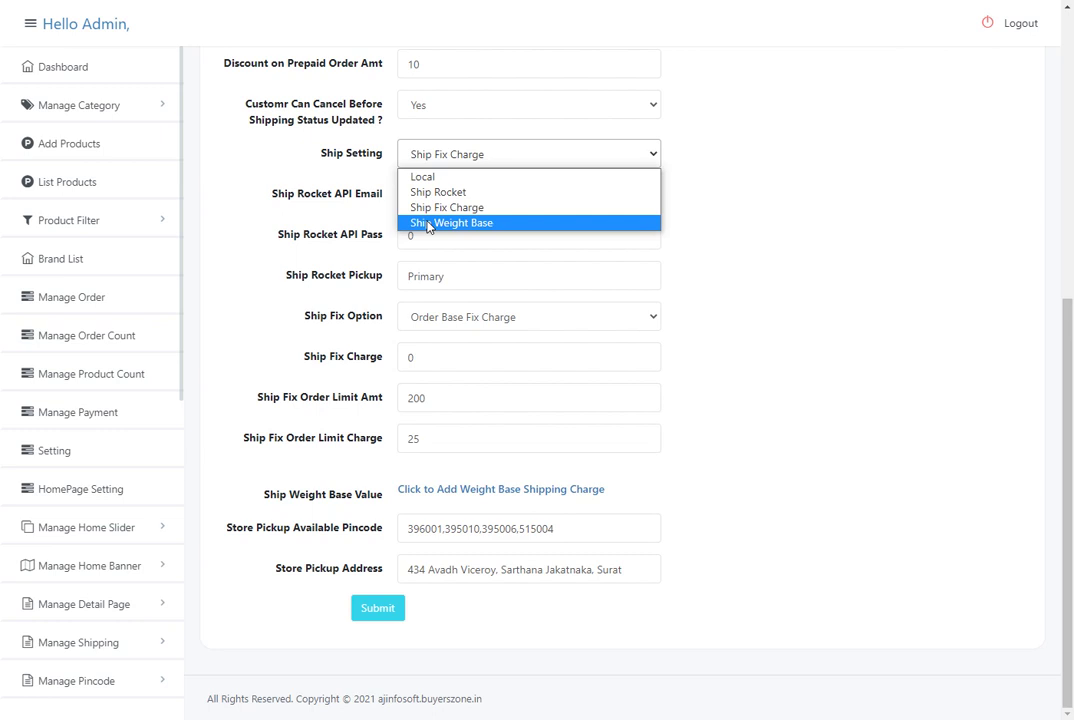
{"action": "left_click", "coordinate": [428, 224]}
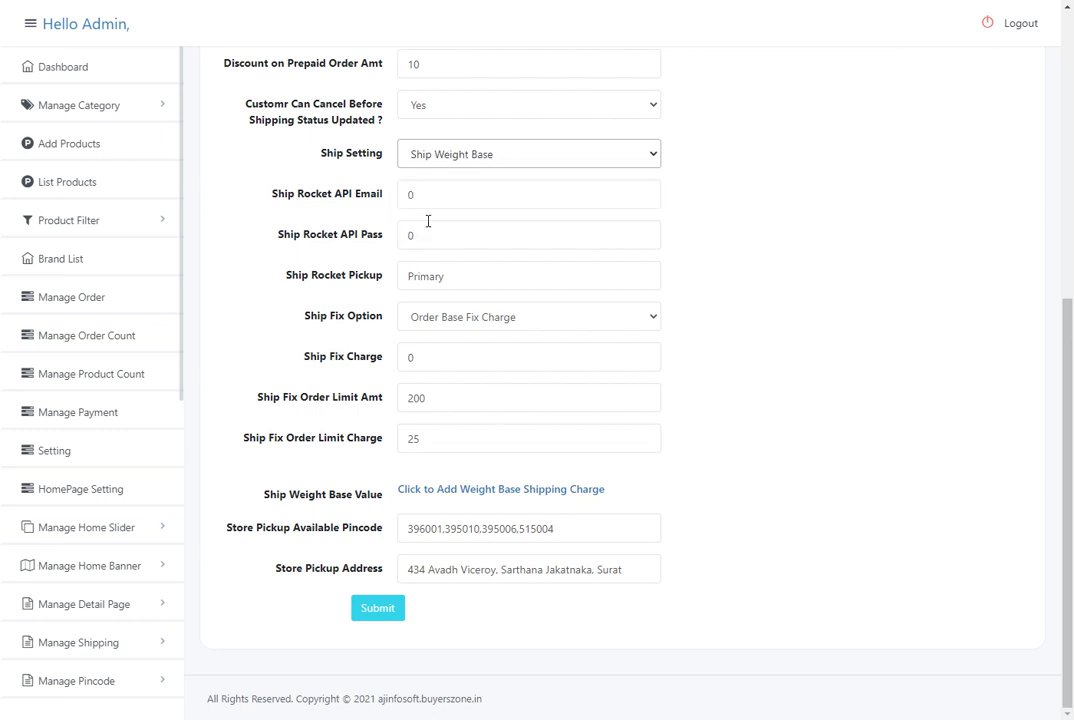
{"action": "left_click", "coordinate": [448, 311]}
{"action": "left_click", "coordinate": [449, 311]}
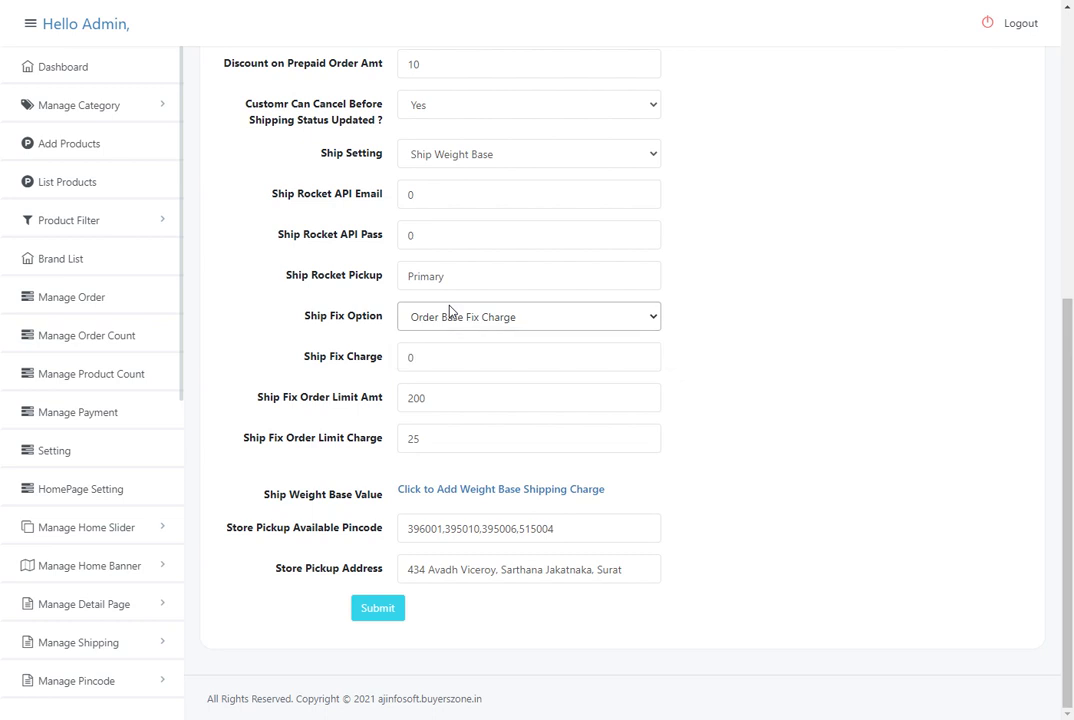
{"action": "left_click", "coordinate": [449, 311]}
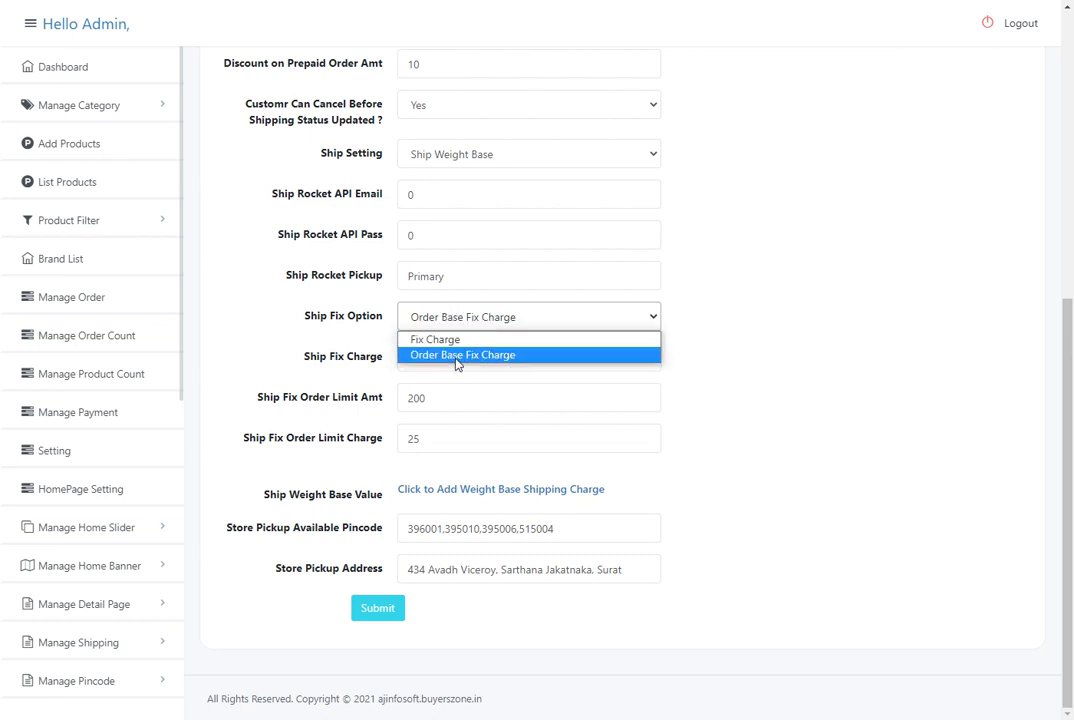
{"action": "left_click", "coordinate": [463, 322]}
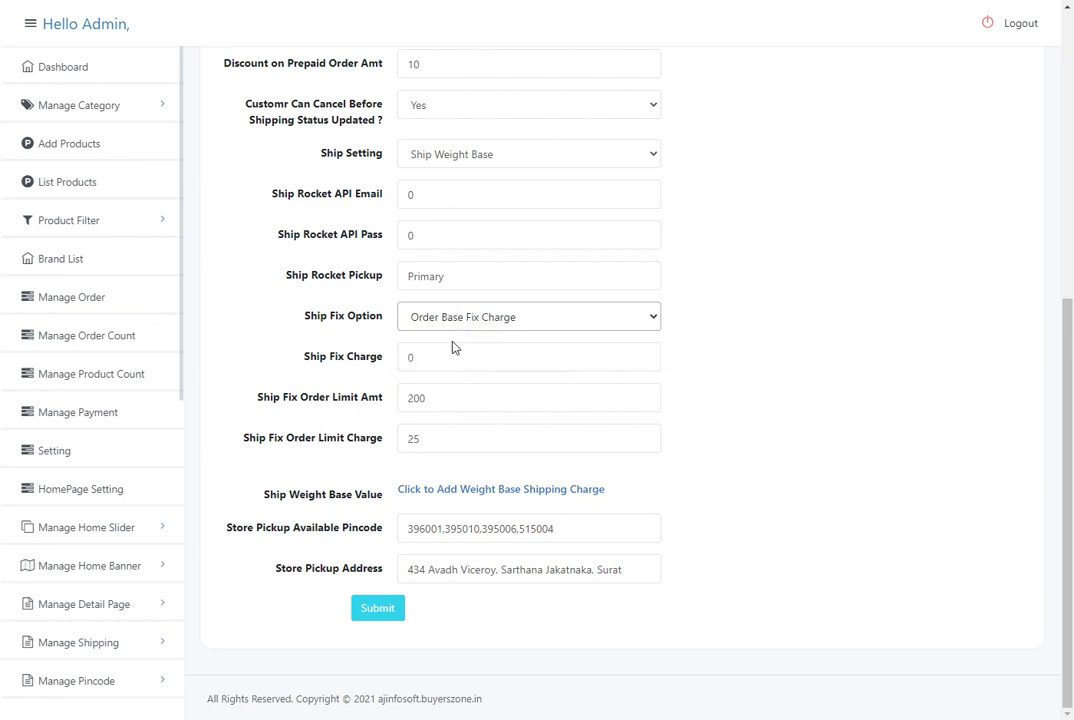
Set the Ship Fix Order Limit Amt and the Ship Fix Order Limit Charge to 0, and submit the shipping settings.
{"action": "left_click_drag", "start_coordinate": [441, 398], "coordinate": [391, 405]}
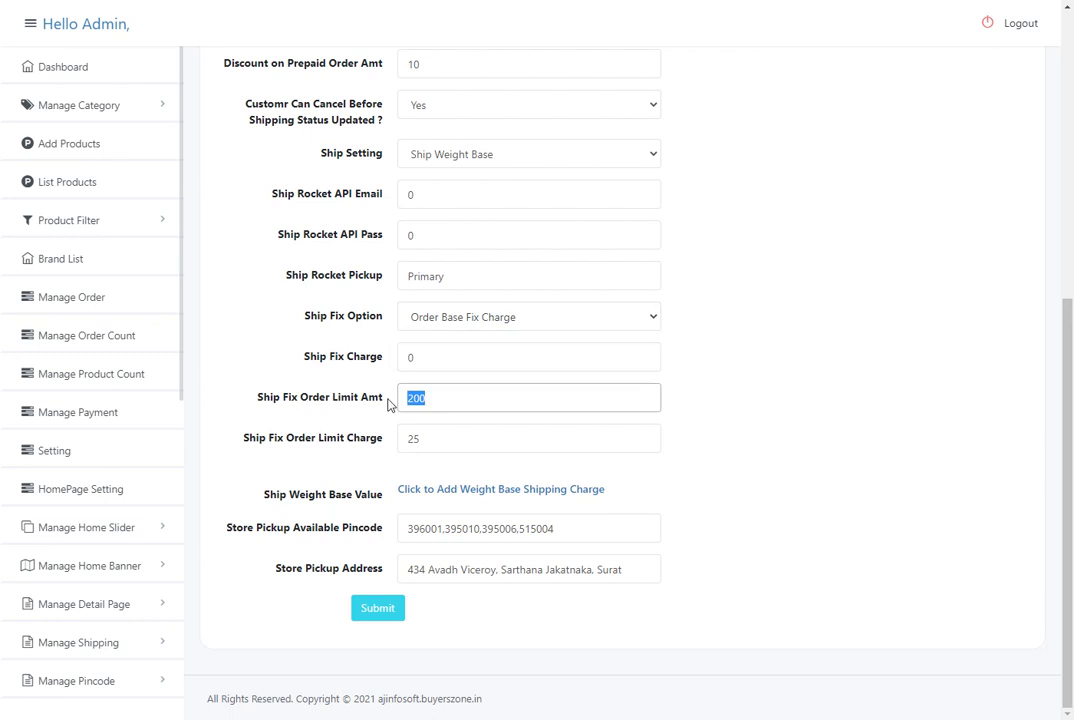
{"action": "type", "text": "0"}
{"action": "key", "text": "Tab"}
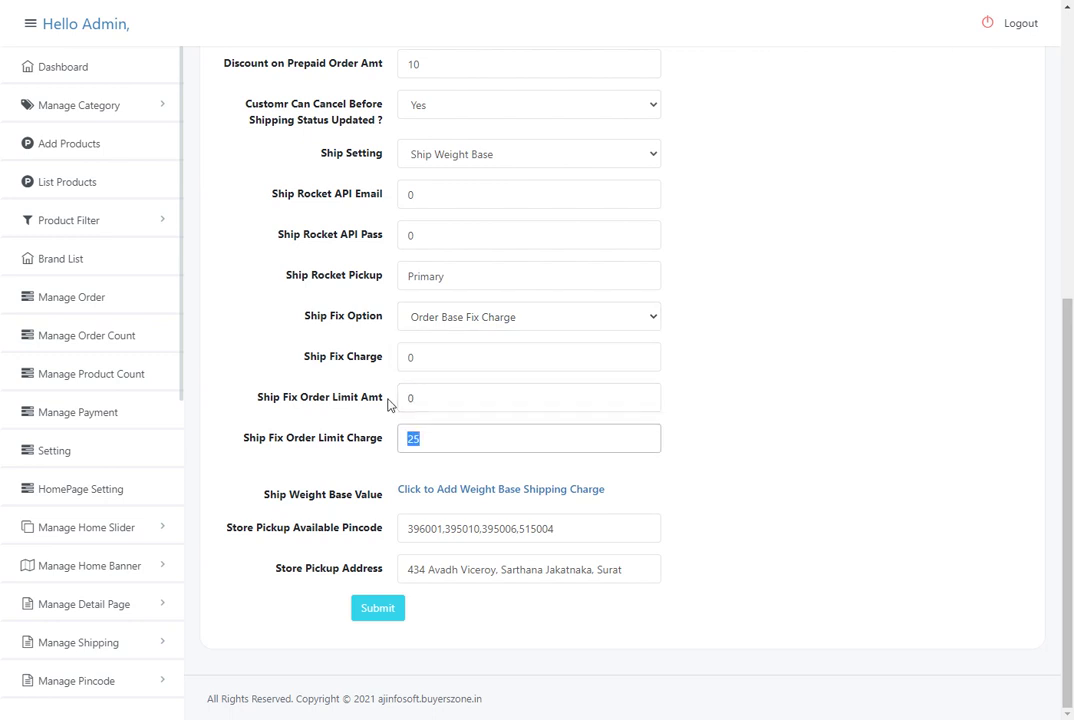
{"action": "type", "text": "0"}
{"action": "left_click", "coordinate": [371, 608]}
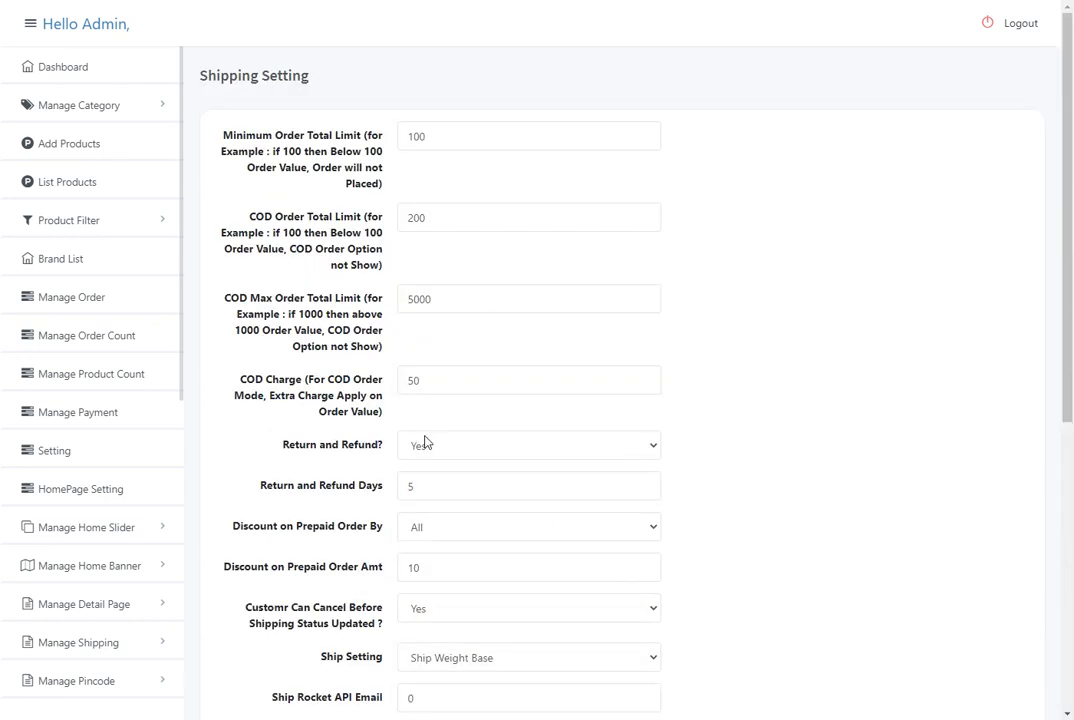
Open the weight-based shipping charges and review the three existing weight ranges with their city, state and national charges.
{"action": "scroll", "coordinate": [427, 441], "scroll_direction": "down", "scroll_amount": 5}
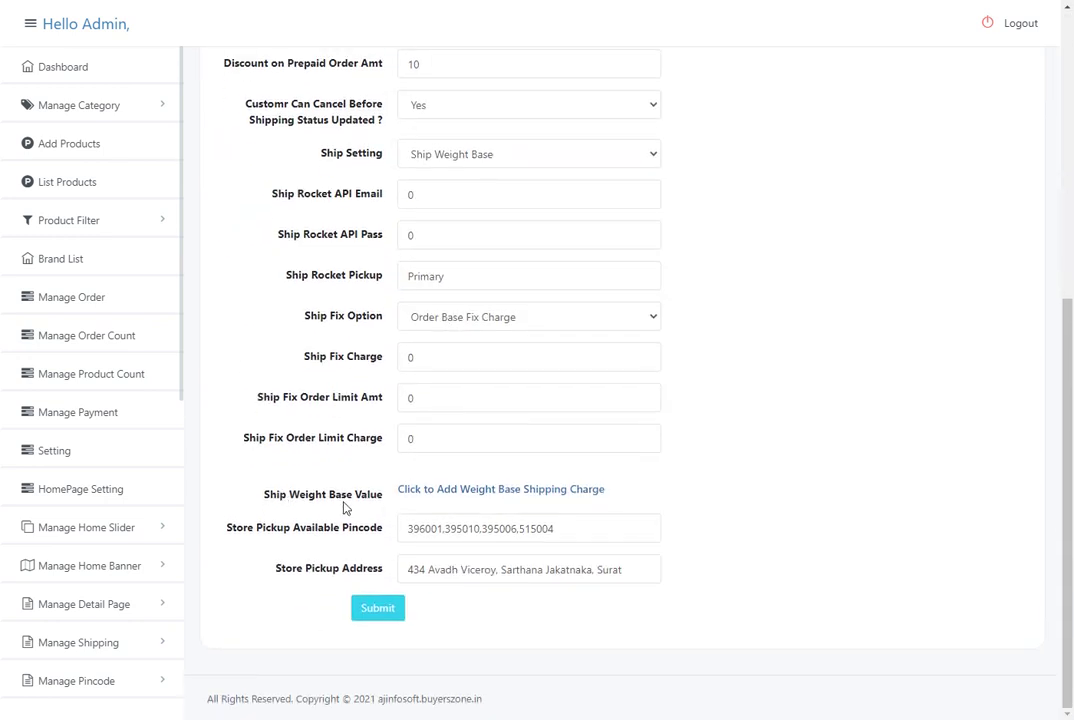
{"action": "left_click", "coordinate": [450, 497]}
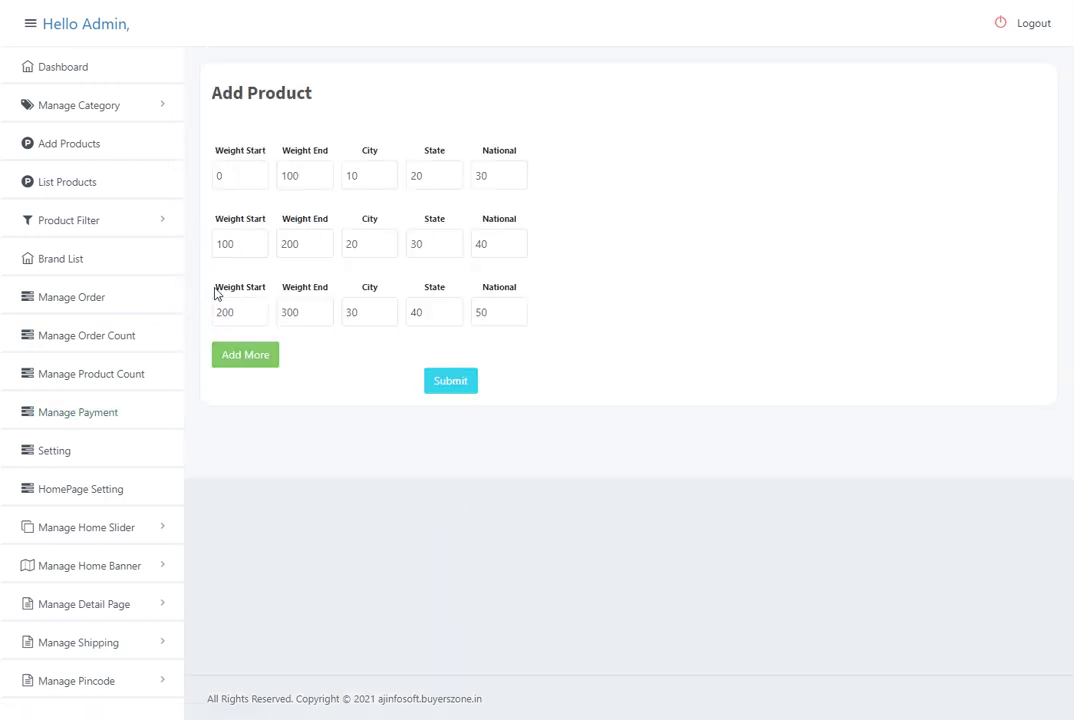
{"action": "left_click", "coordinate": [237, 175]}
{"action": "left_click", "coordinate": [309, 175]}
{"action": "left_click", "coordinate": [231, 184]}
{"action": "left_click", "coordinate": [308, 176]}
{"action": "left_click", "coordinate": [362, 176]}
{"action": "double_click", "coordinate": [449, 184]}
{"action": "double_click", "coordinate": [502, 173]}
{"action": "left_click", "coordinate": [233, 242]}
{"action": "left_click", "coordinate": [303, 249]}
{"action": "left_click", "coordinate": [369, 238]}
{"action": "left_click", "coordinate": [426, 241]}
{"action": "left_click", "coordinate": [256, 309]}
{"action": "double_click", "coordinate": [355, 311]}
{"action": "double_click", "coordinate": [417, 310]}
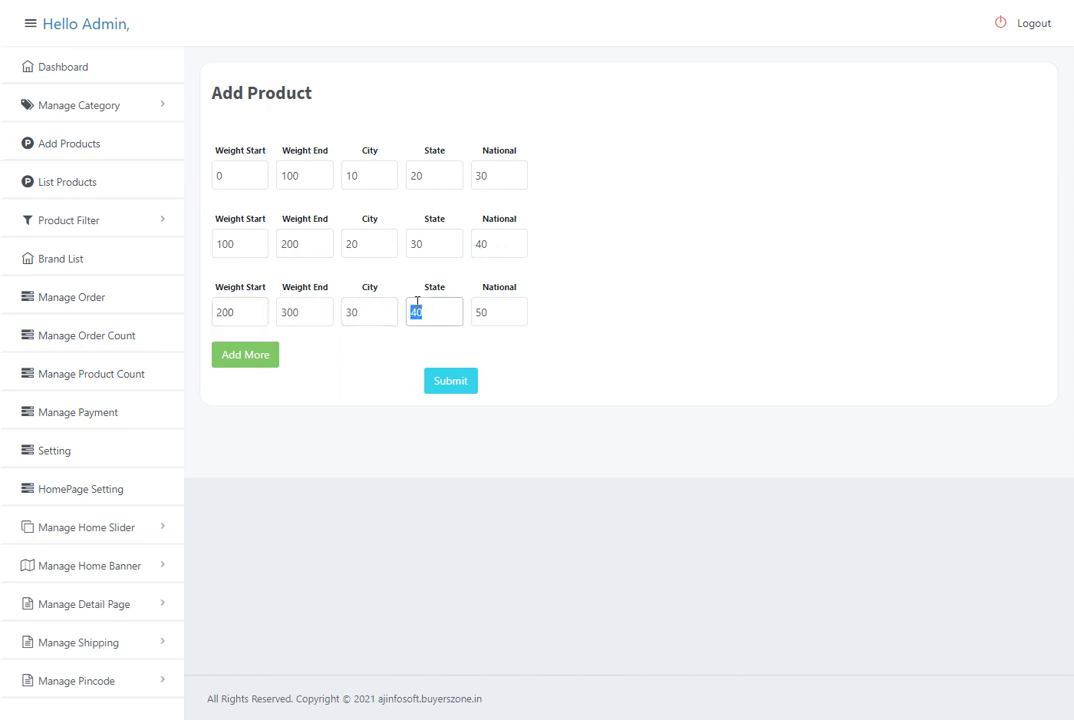
{"action": "double_click", "coordinate": [482, 303]}
Add a weight range from 300 to 500 with charges of 40 for city, 50 for state and 60 for national.
{"action": "left_click", "coordinate": [271, 355]}
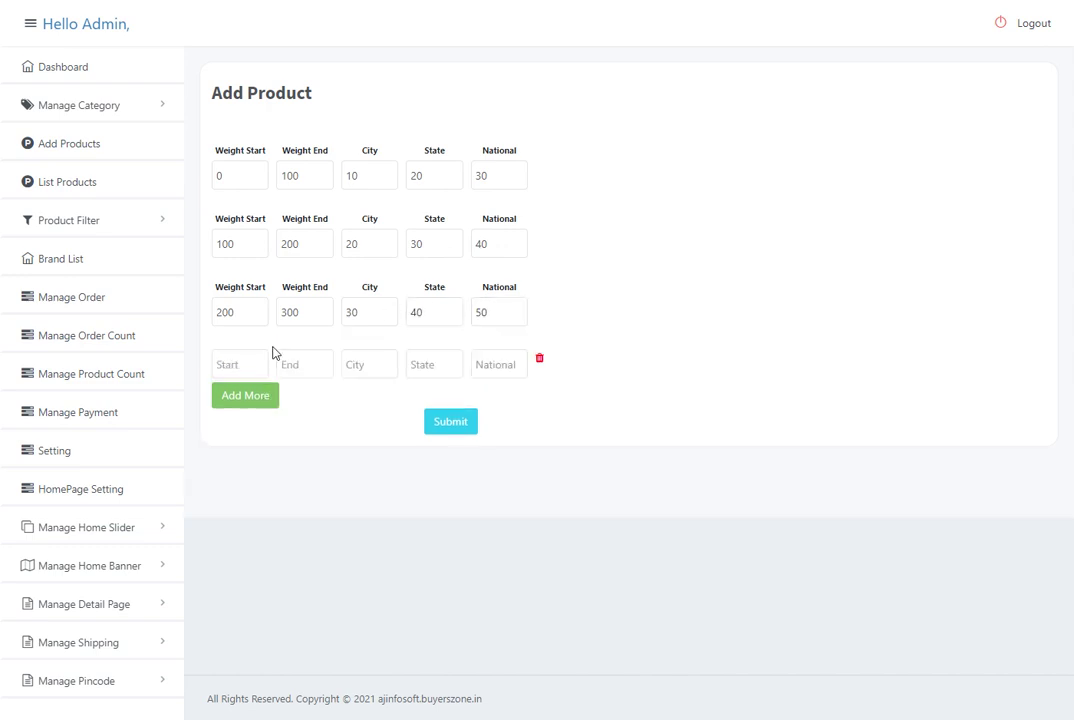
{"action": "left_click", "coordinate": [252, 365]}
{"action": "type", "text": "300"}
{"action": "key", "text": "Tab"}
{"action": "type", "text": "500"}
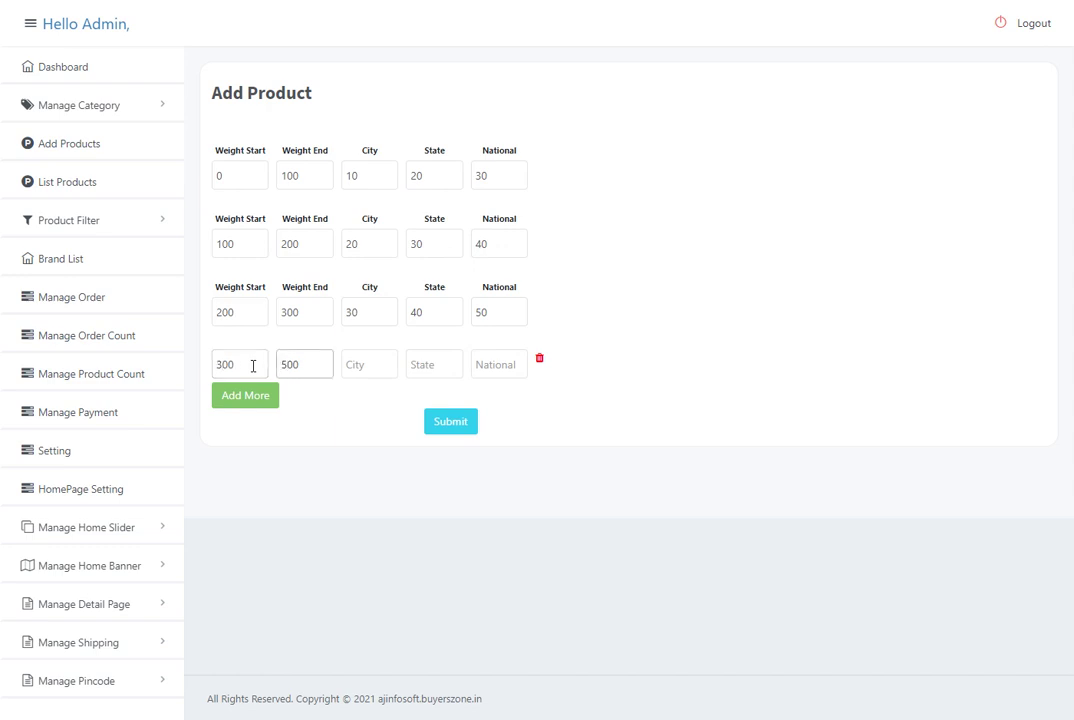
{"action": "left_click", "coordinate": [366, 370]}
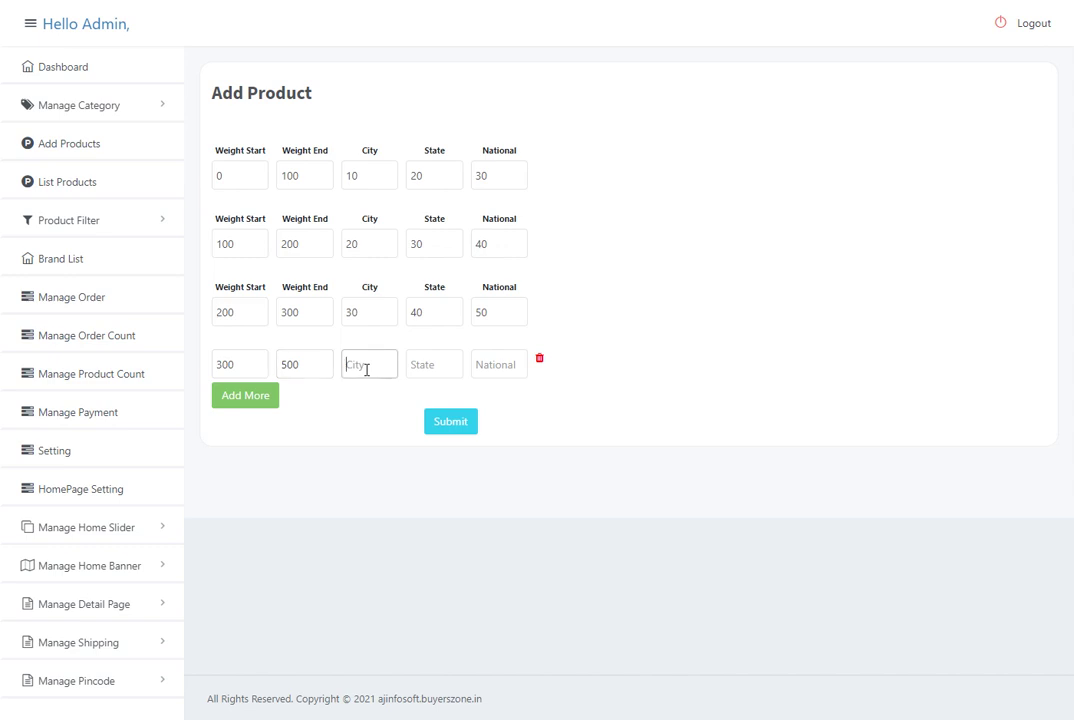
{"action": "type", "text": "40"}
{"action": "key", "text": "Tab"}
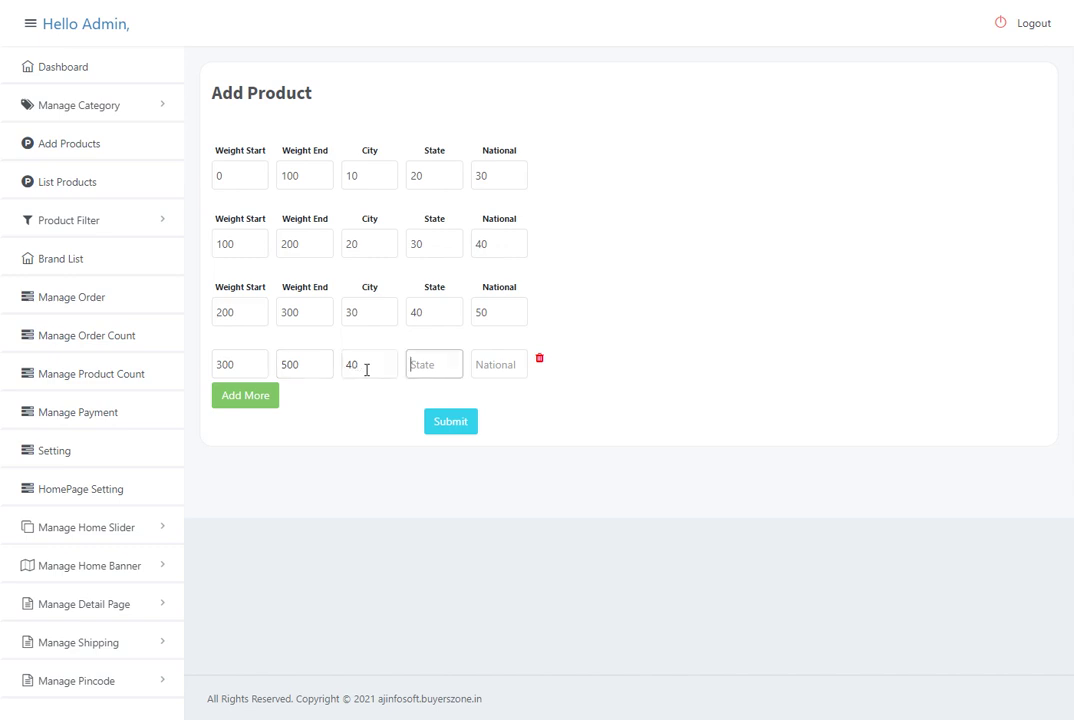
{"action": "type", "text": "50"}
{"action": "key", "text": "Tab"}
{"action": "type", "text": "60"}
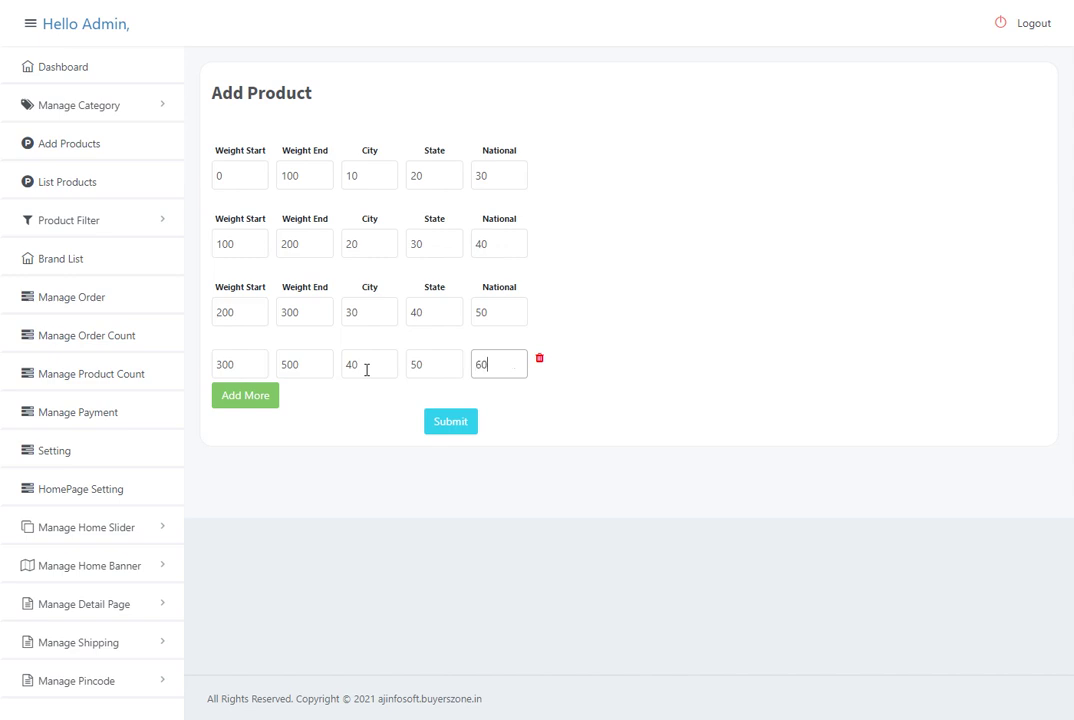
Add a weight range from 500 to 1000 with charges of 50 for city, 60 for state and 70 for national.
{"action": "left_click", "coordinate": [245, 398]}
{"action": "left_click", "coordinate": [246, 413]}
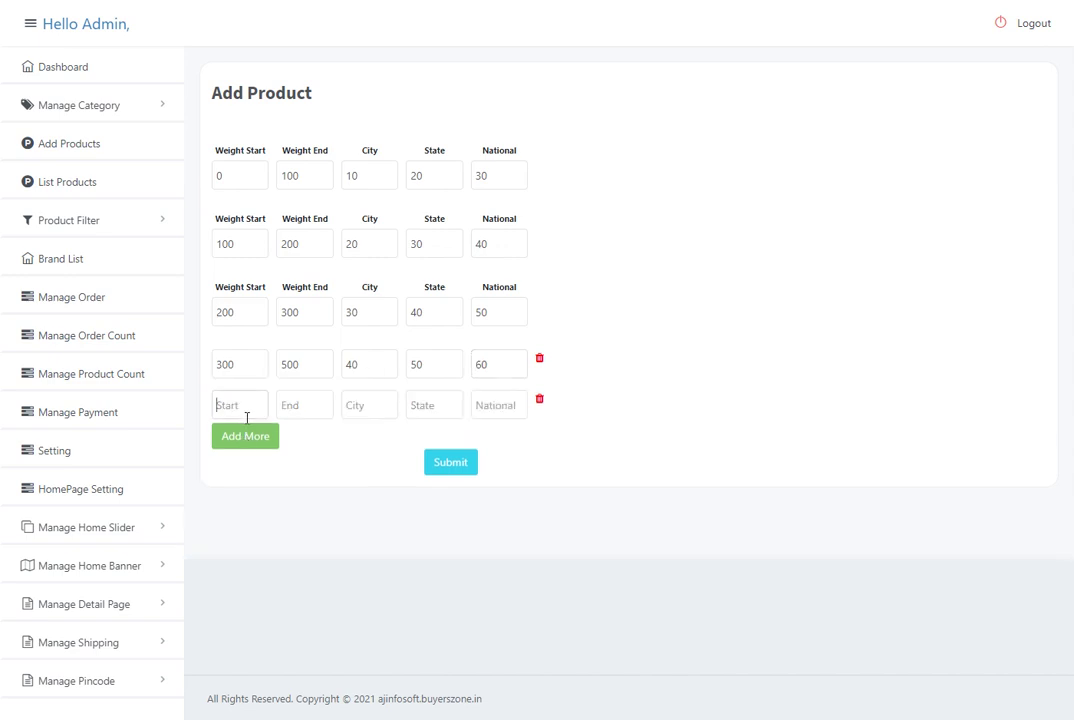
{"action": "type", "text": "500"}
{"action": "key", "text": "Tab"}
{"action": "type", "text": "1000"}
{"action": "key", "text": "Tab"}
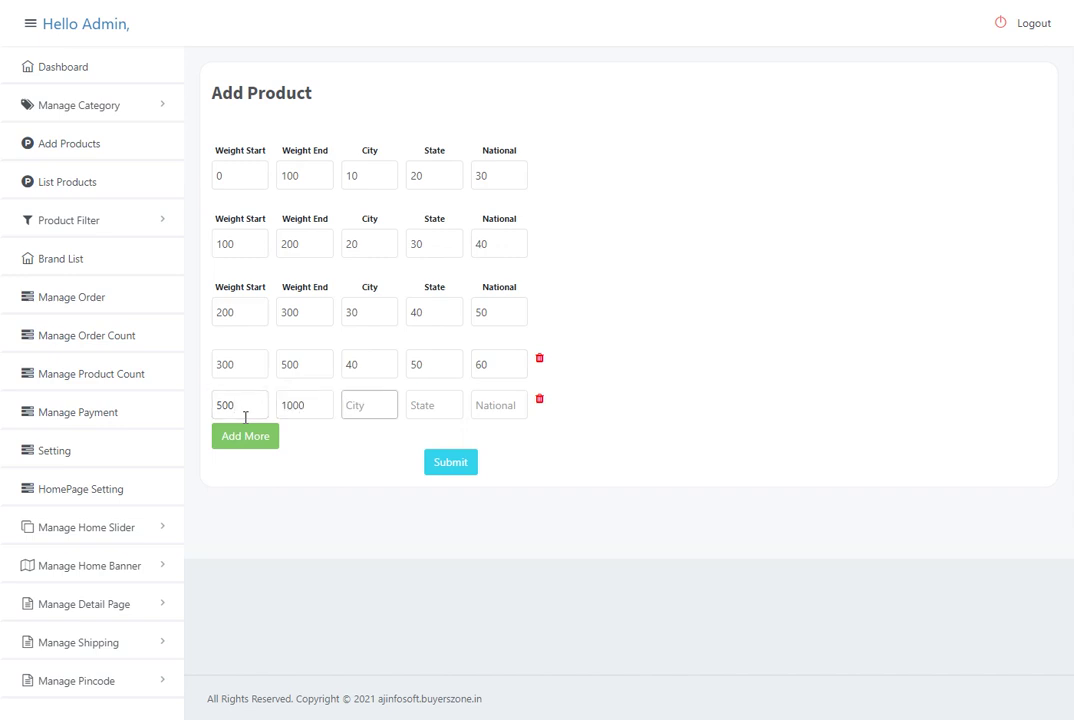
{"action": "type", "text": "50"}
{"action": "key", "text": "Tab"}
{"action": "type", "text": "60"}
{"action": "key", "text": "Tab"}
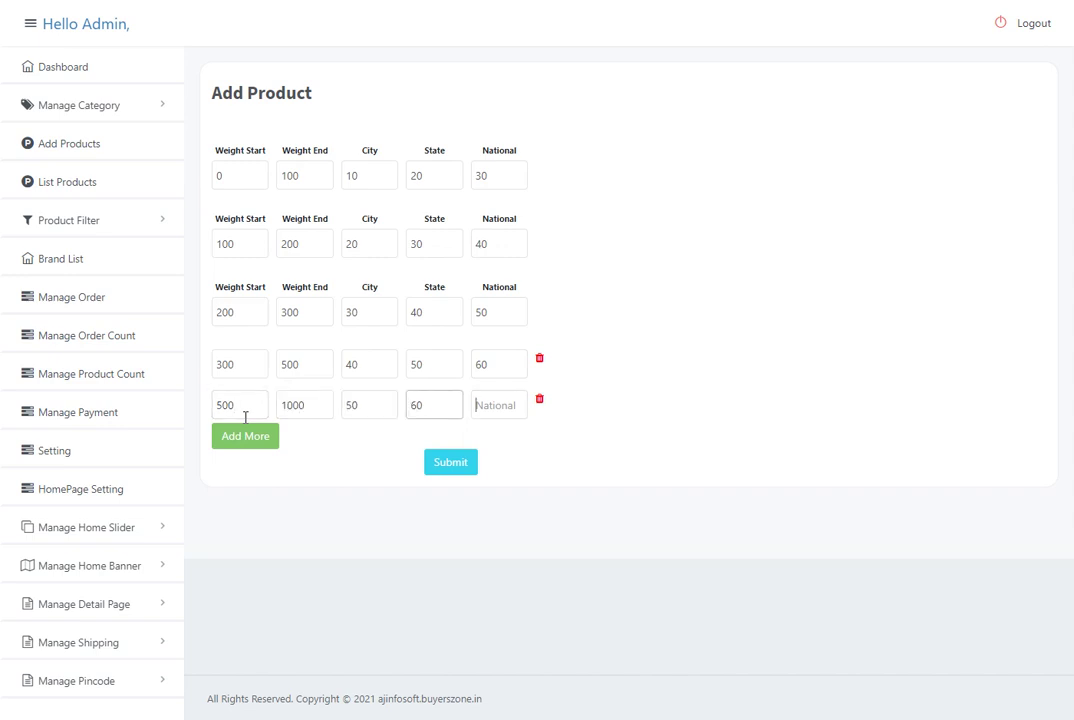
{"action": "type", "text": "70"}
Add a weight range from 1000 to 5000 with charges of 70 for city, 80 for state and 100 for national, and submit the ranges.
{"action": "left_click", "coordinate": [230, 443]}
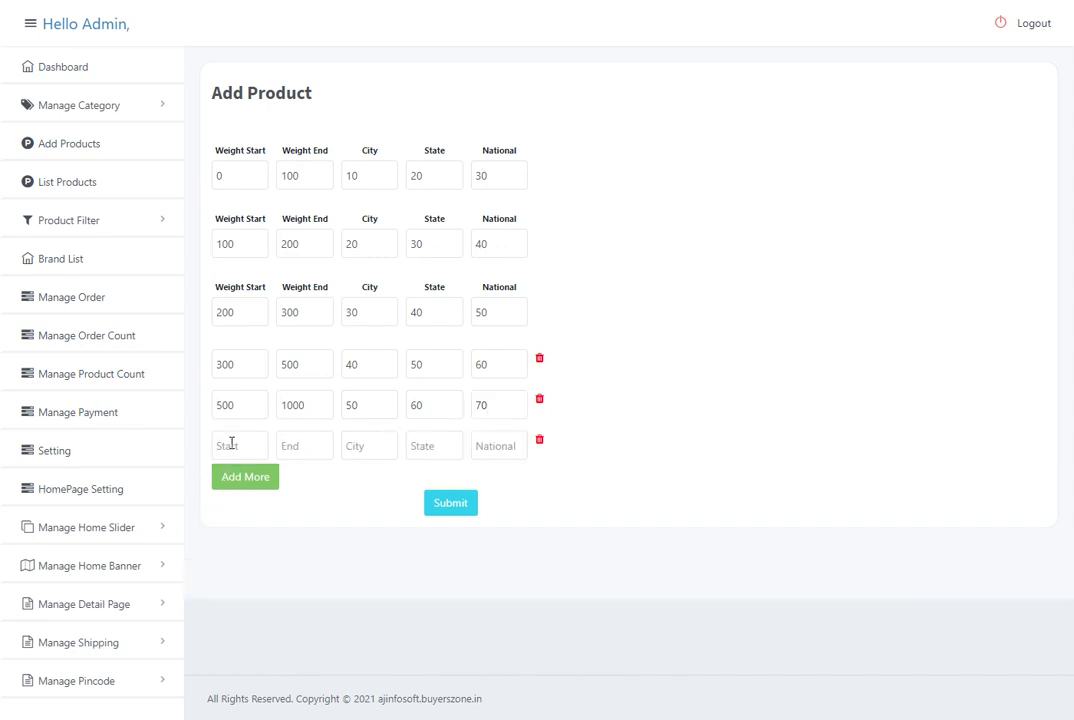
{"action": "left_click", "coordinate": [234, 446]}
{"action": "type", "text": "1000"}
{"action": "key", "text": "Tab"}
{"action": "type", "text": "5000"}
{"action": "left_click", "coordinate": [362, 450]}
{"action": "type", "text": "5"}
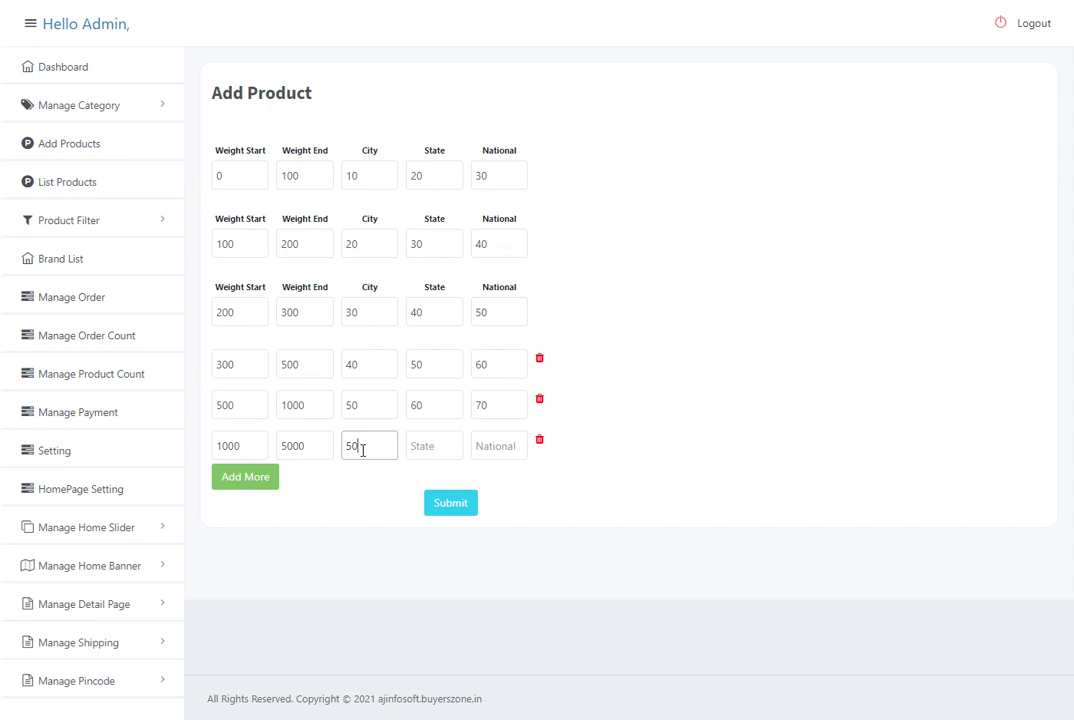
{"action": "key", "text": "BackSpace"}
{"action": "type", "text": "70"}
{"action": "key", "text": "Tab"}
{"action": "type", "text": "80"}
{"action": "key", "text": "Tab"}
{"action": "type", "text": "100"}
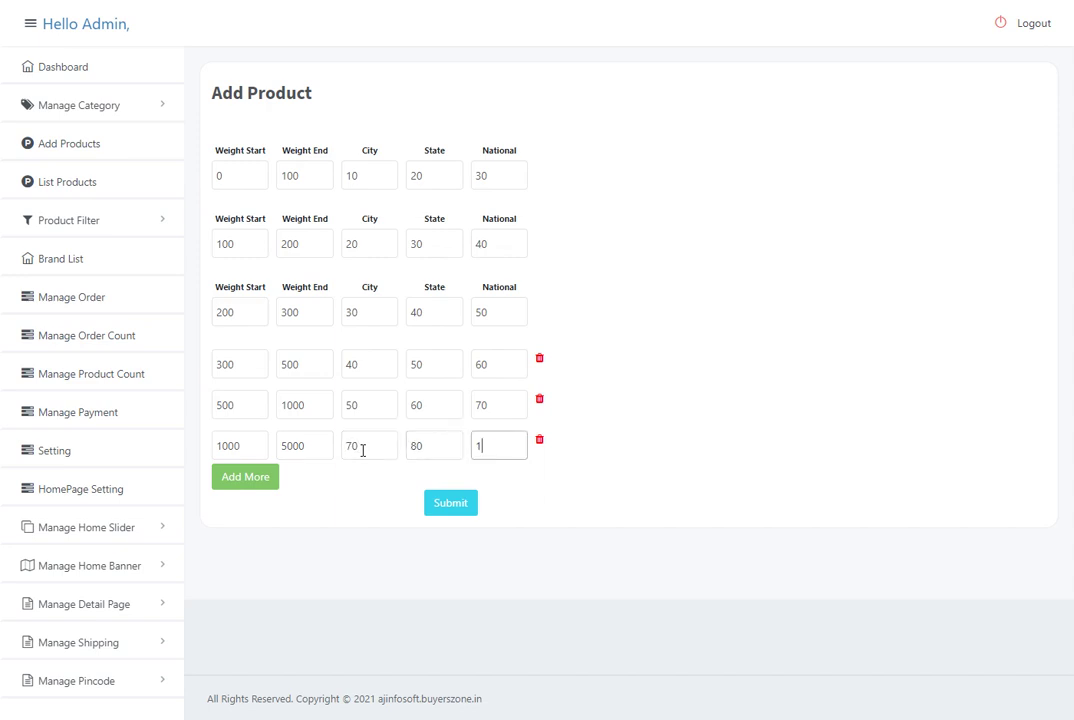
{"action": "left_click", "coordinate": [454, 510]}
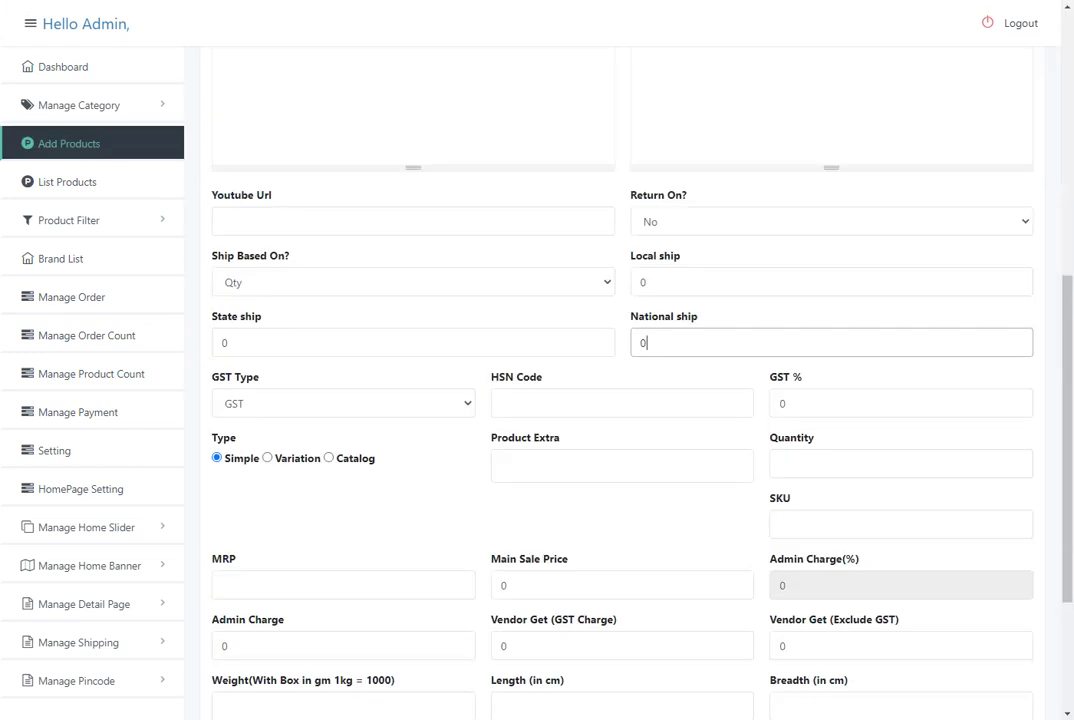
Examine the weight field on the add product form and the city and state charges of the saved weight ranges.
{"action": "scroll", "coordinate": [525, 213], "scroll_direction": "down", "scroll_amount": 2}
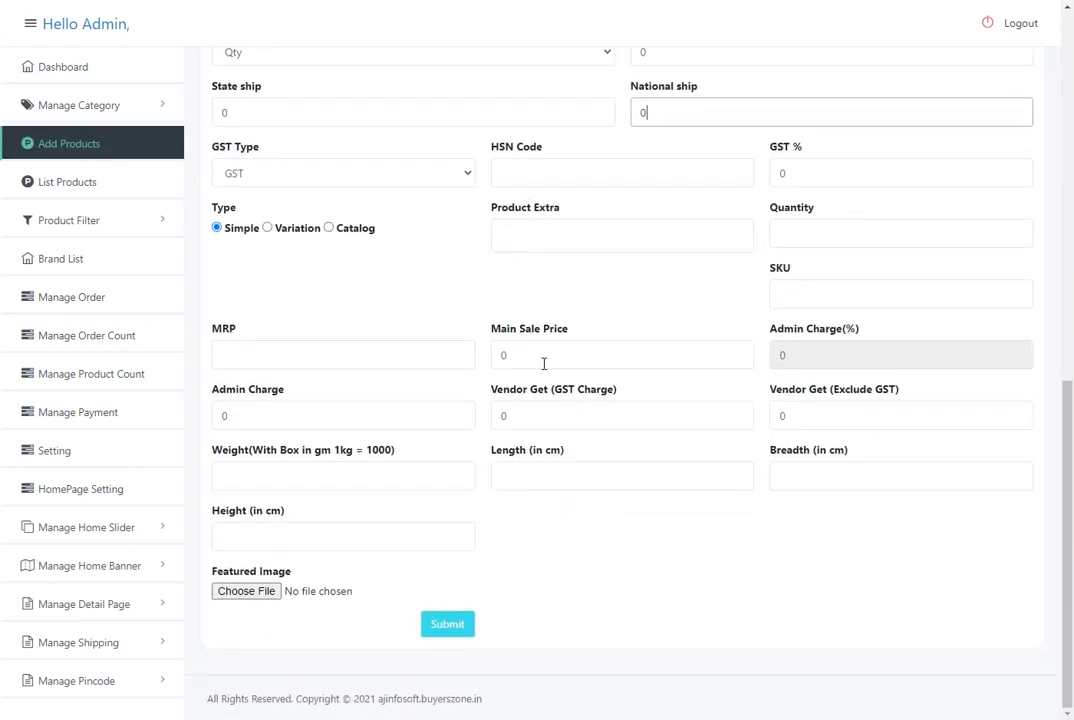
{"action": "left_click", "coordinate": [245, 486]}
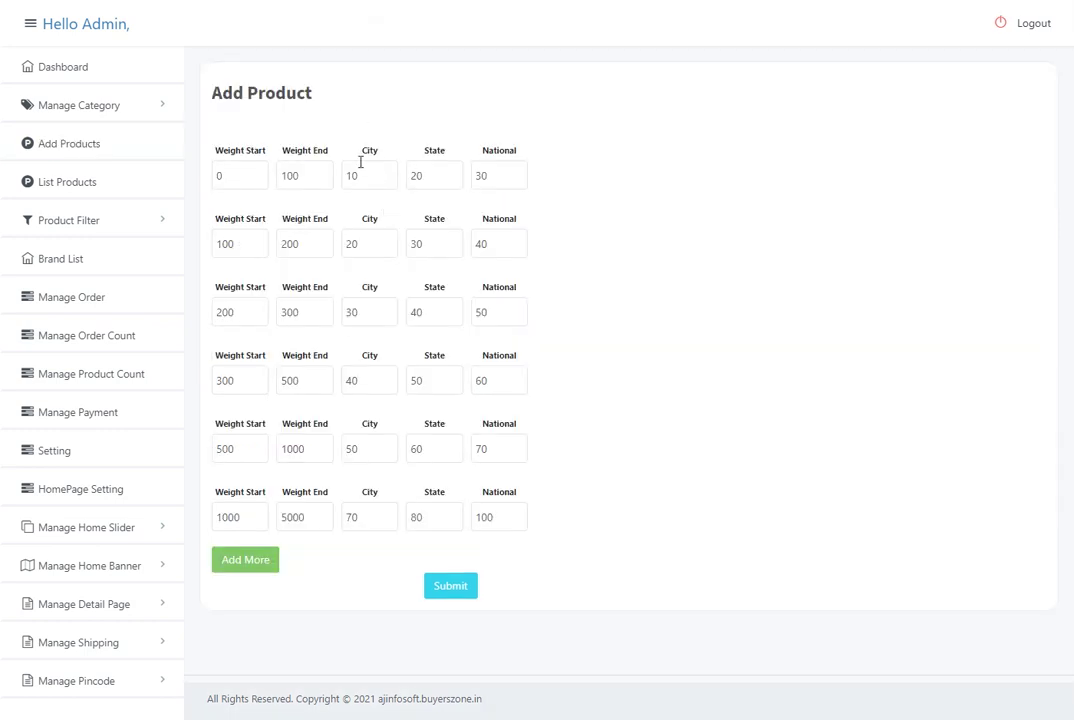
{"action": "mouse_move", "coordinate": [362, 152]}
{"action": "left_mouse_down"}
{"action": "mouse_move", "coordinate": [381, 160]}
{"action": "mouse_move", "coordinate": [370, 149]}
{"action": "left_mouse_up"}
{"action": "left_click", "coordinate": [440, 150]}
Return to the shipping settings and review the Store Pickup Address and the Store Pickup Available Pincode values.
{"action": "key", "text": "alt+Left"}
{"action": "key", "text": "alt+Left"}
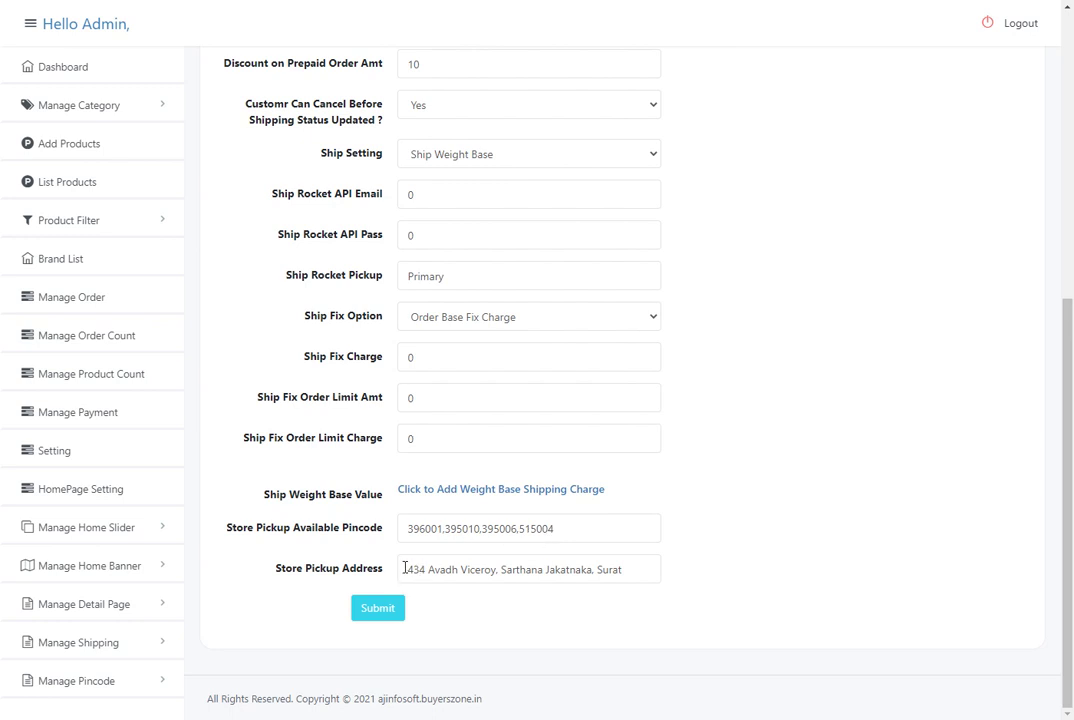
{"action": "left_click_drag", "start_coordinate": [404, 568], "coordinate": [690, 552]}
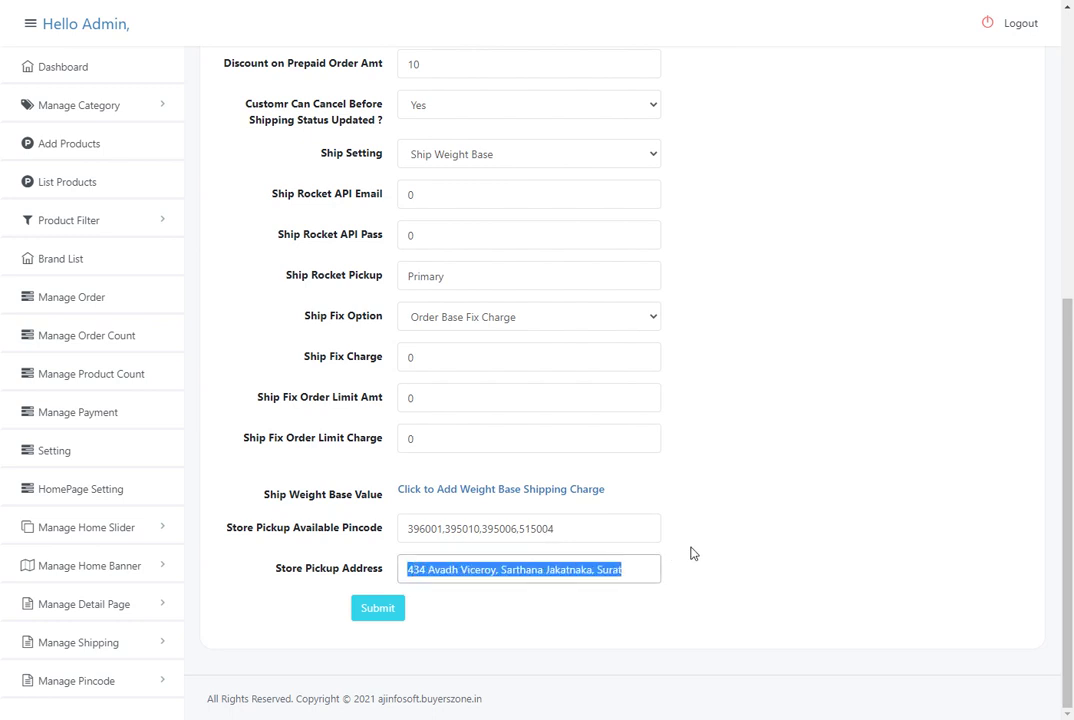
{"action": "double_click", "coordinate": [425, 527]}
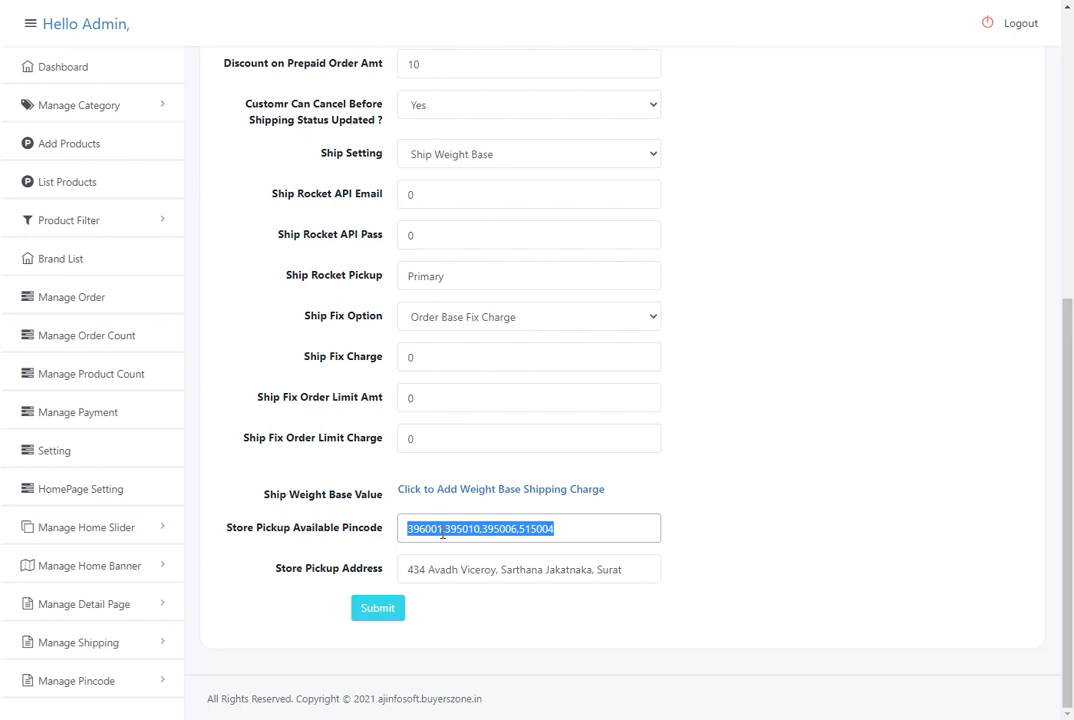
Copy pincode 396001 into the store checkout and switch store pickup on and off to compare the shipping charge and payment options.
{"action": "left_click_drag", "start_coordinate": [441, 531], "coordinate": [397, 527]}
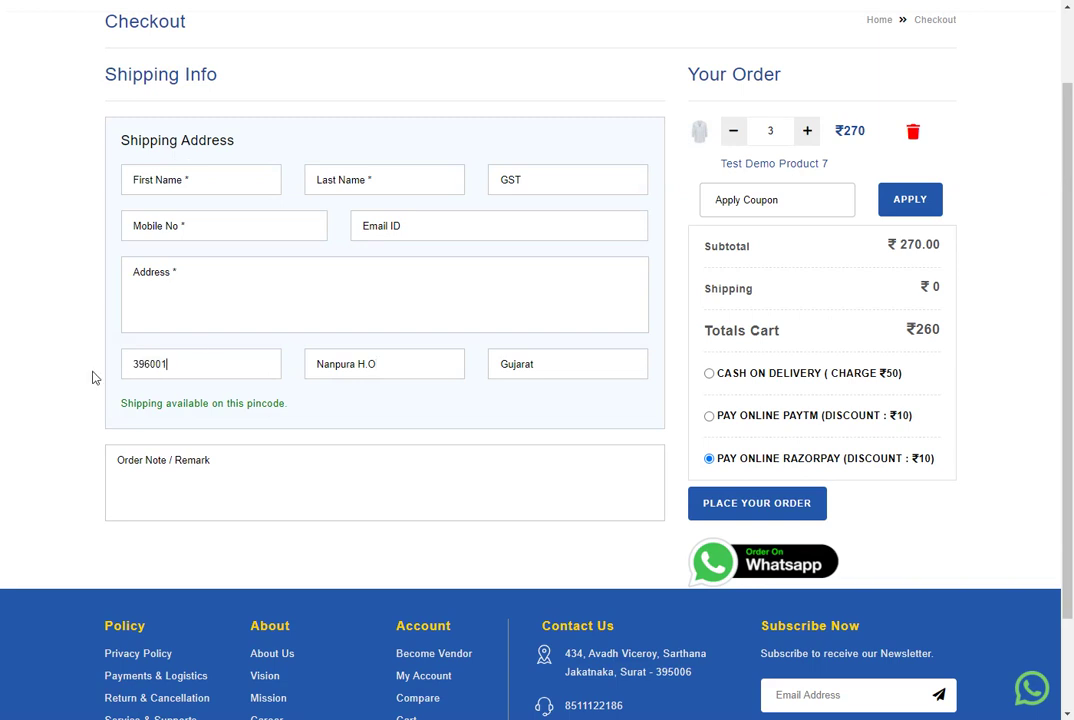
{"action": "key", "text": "Tab"}
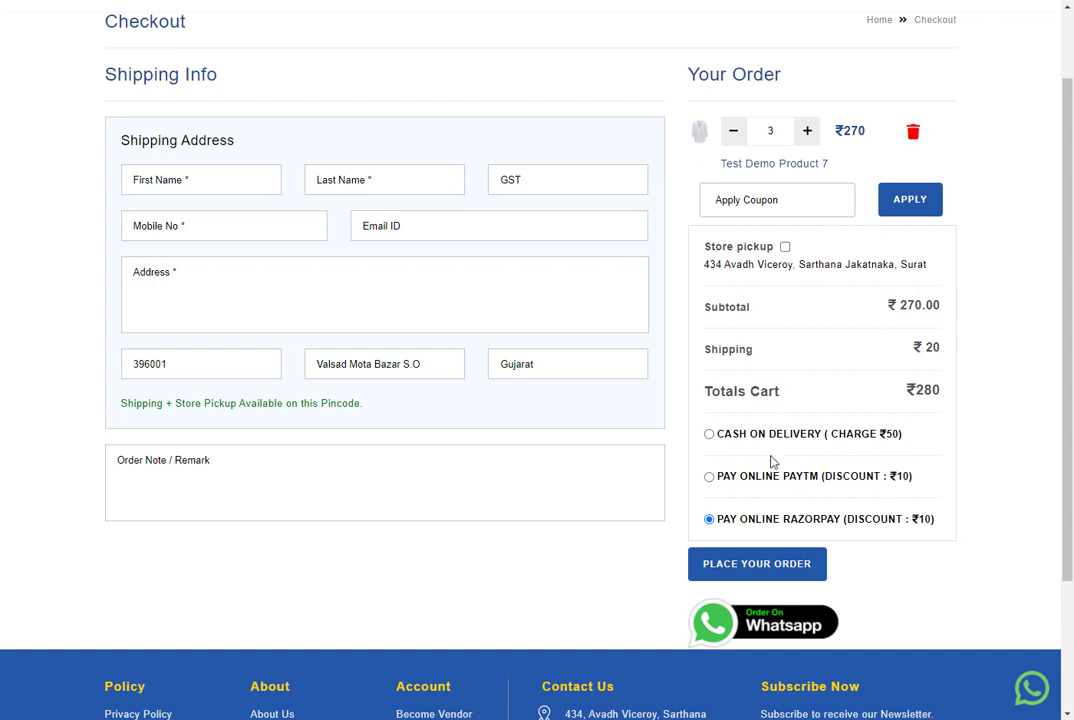
{"action": "left_click", "coordinate": [785, 247]}
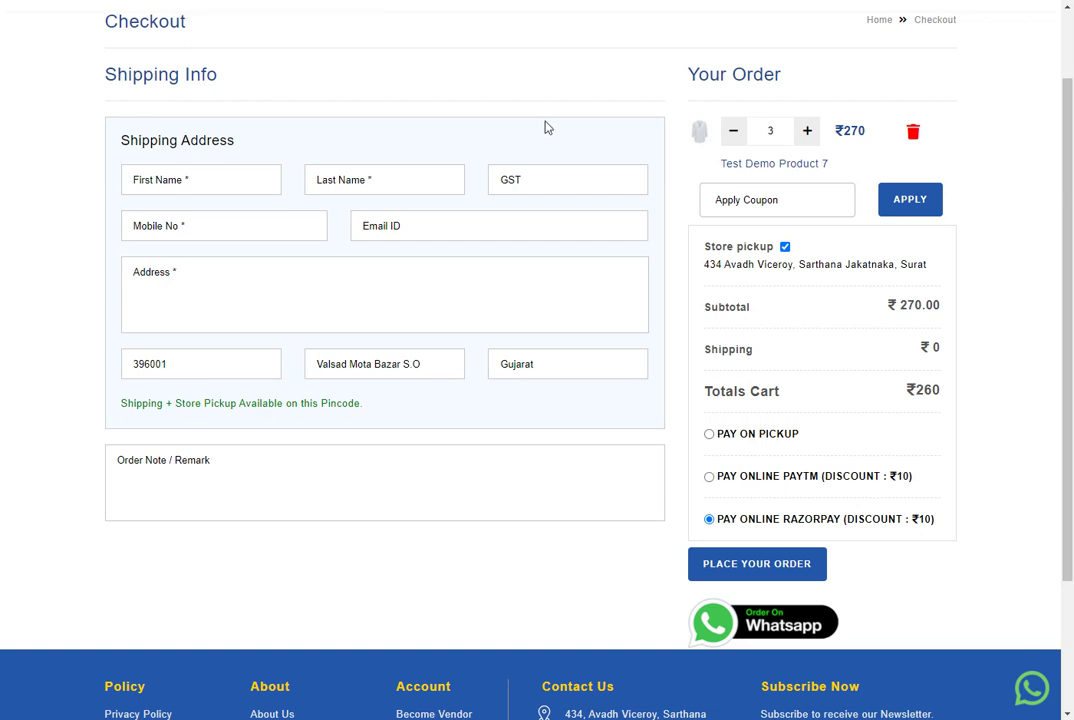
{"action": "left_click", "coordinate": [785, 246]}
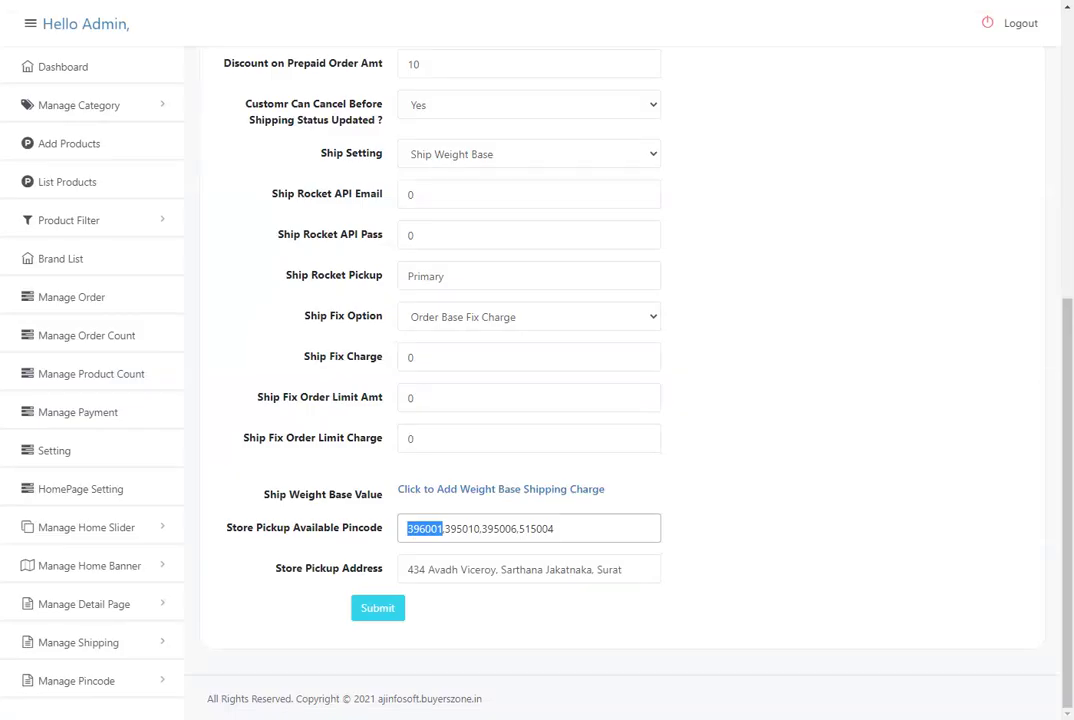
Open Pincode Management from the admin dashboard and copy the A Narayanapuram B.O pincode 515004.
{"action": "left_click", "coordinate": [128, 75]}
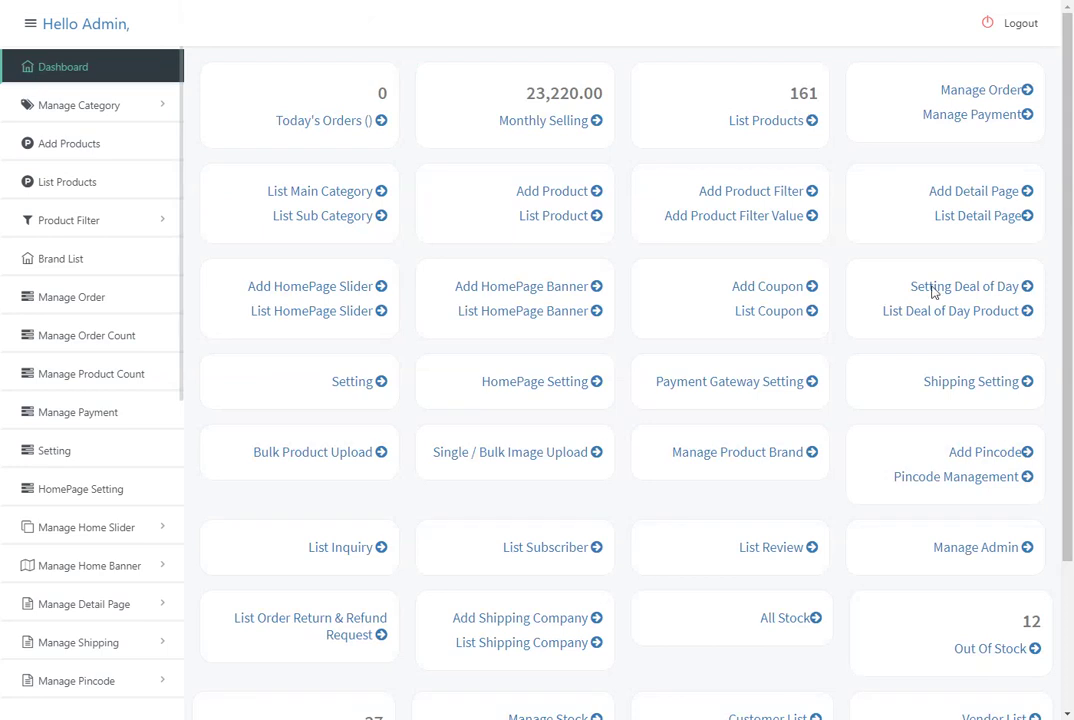
{"action": "left_click", "coordinate": [960, 477]}
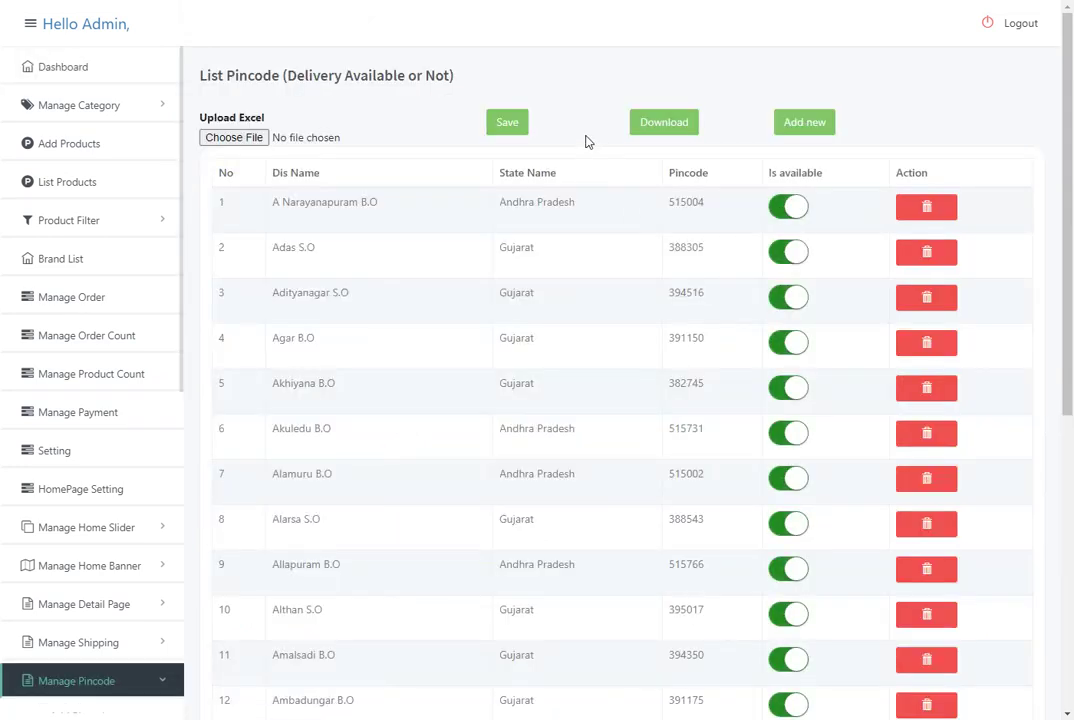
{"action": "double_click", "coordinate": [686, 202]}
{"action": "key", "text": "ctrl+c"}
Replace the checkout pincode with 515004 and check the shipping and store pickup availability for it.
{"action": "left_click", "coordinate": [100, 0]}
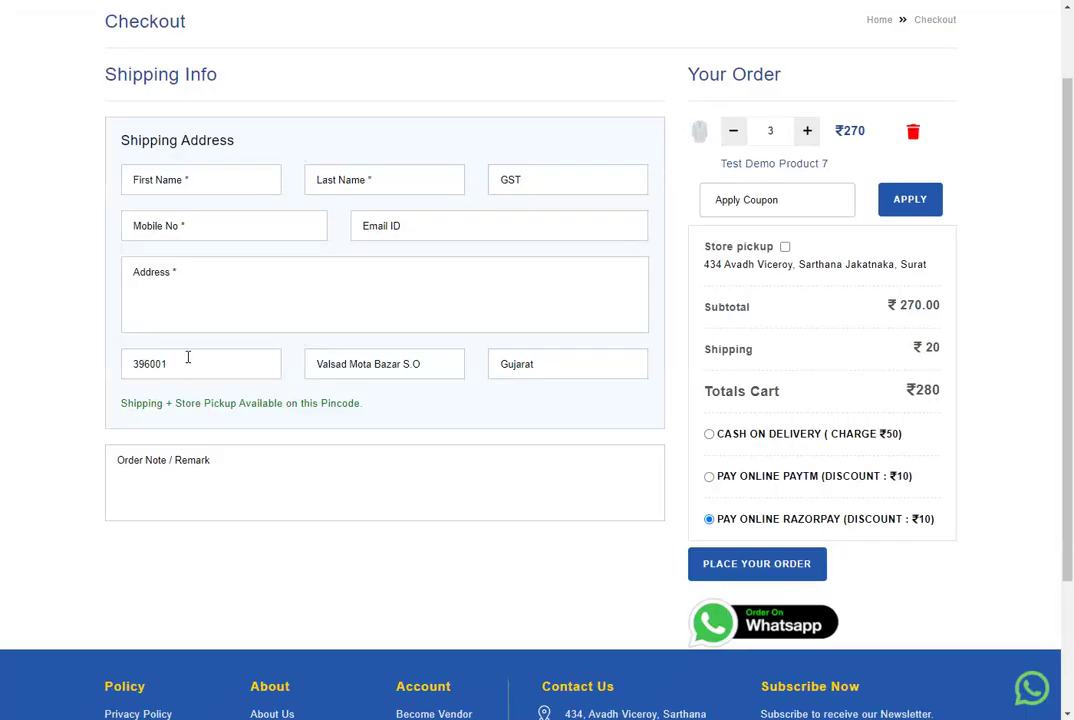
{"action": "left_click_drag", "start_coordinate": [187, 355], "coordinate": [96, 362]}
{"action": "key", "text": "ctrl+v"}
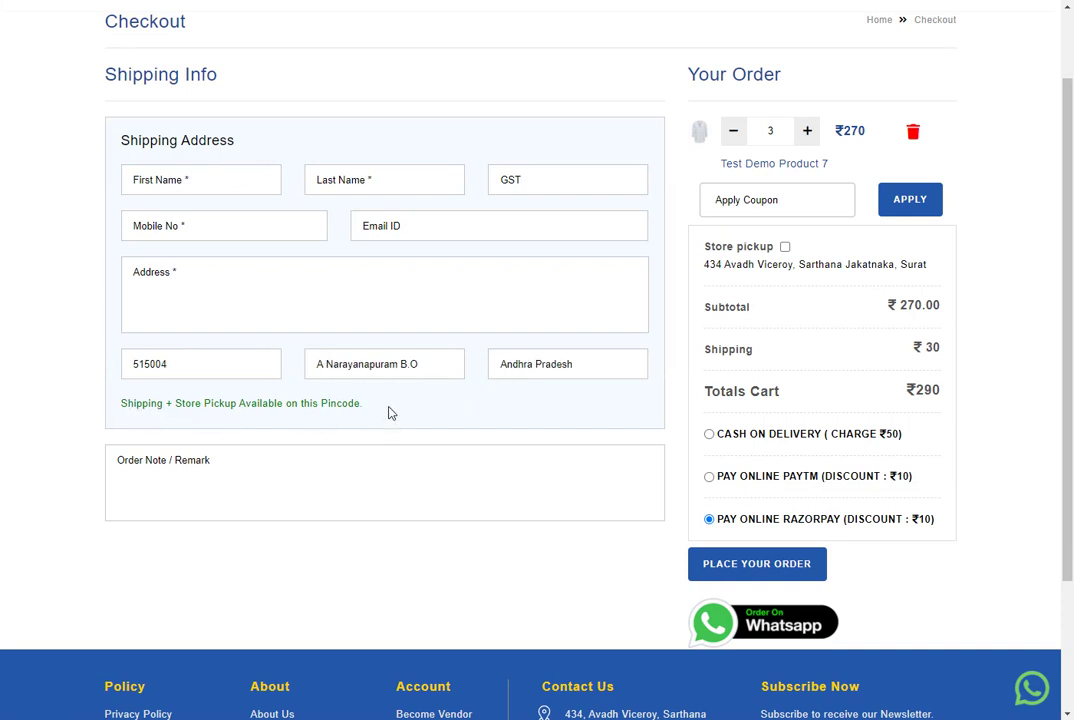
{"action": "double_click", "coordinate": [136, 403]}
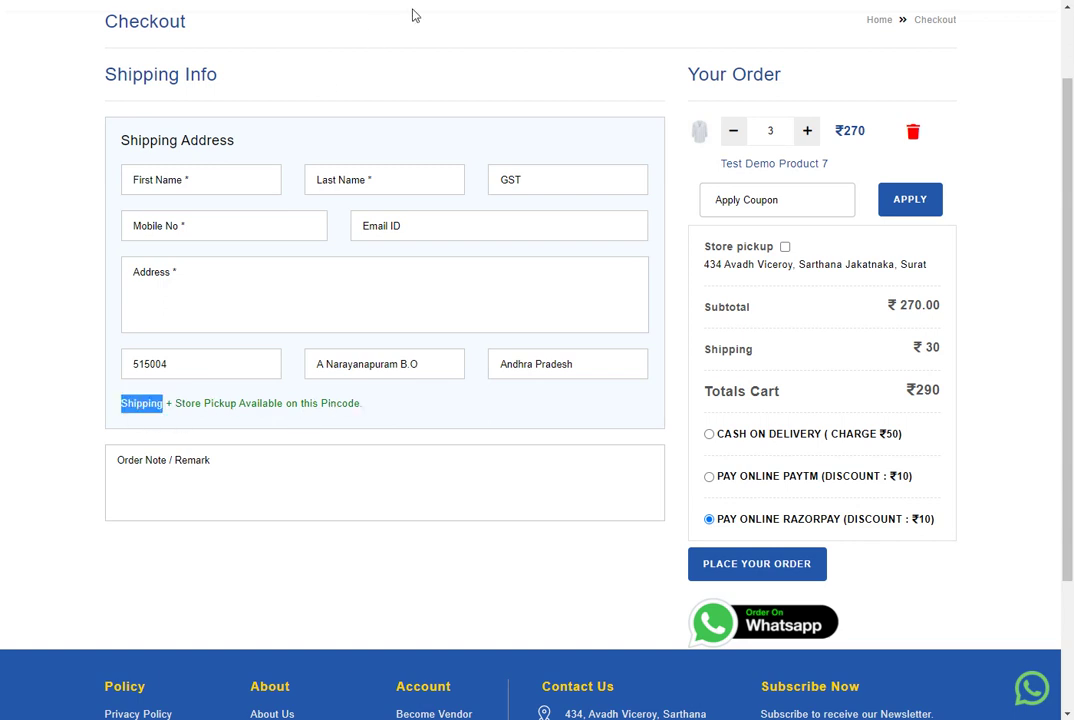
Turn off delivery availability for pincode 515004 in the admin pincode list.
{"action": "left_click", "coordinate": [385, 2]}
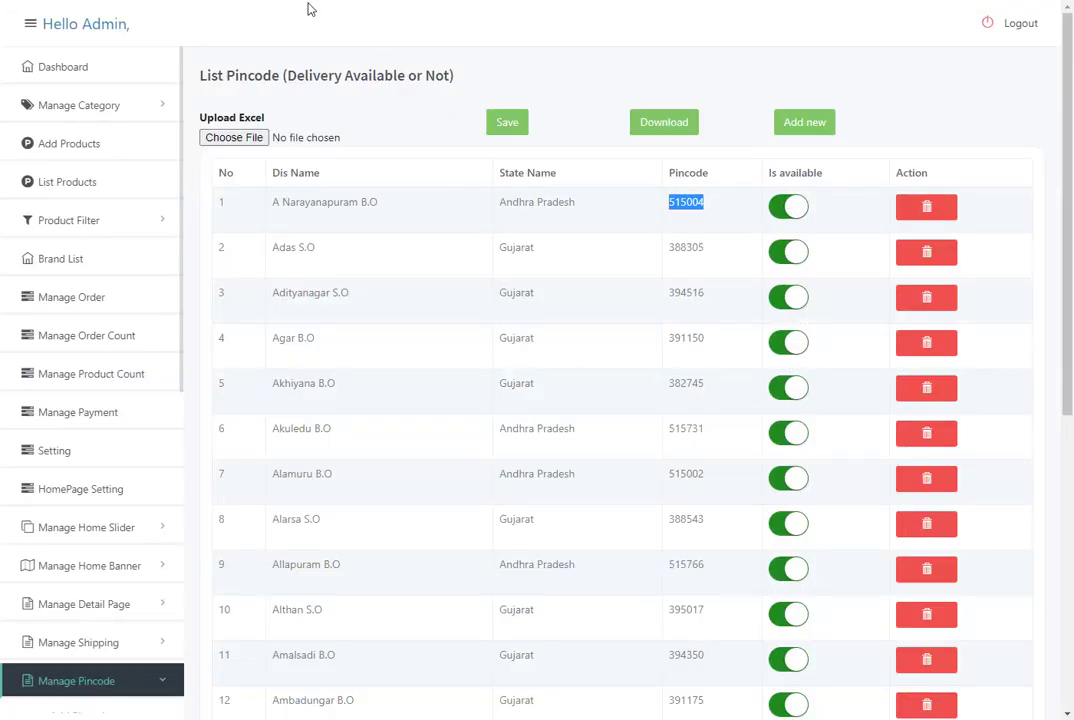
{"action": "left_click", "coordinate": [262, 2]}
{"action": "left_click", "coordinate": [790, 210]}
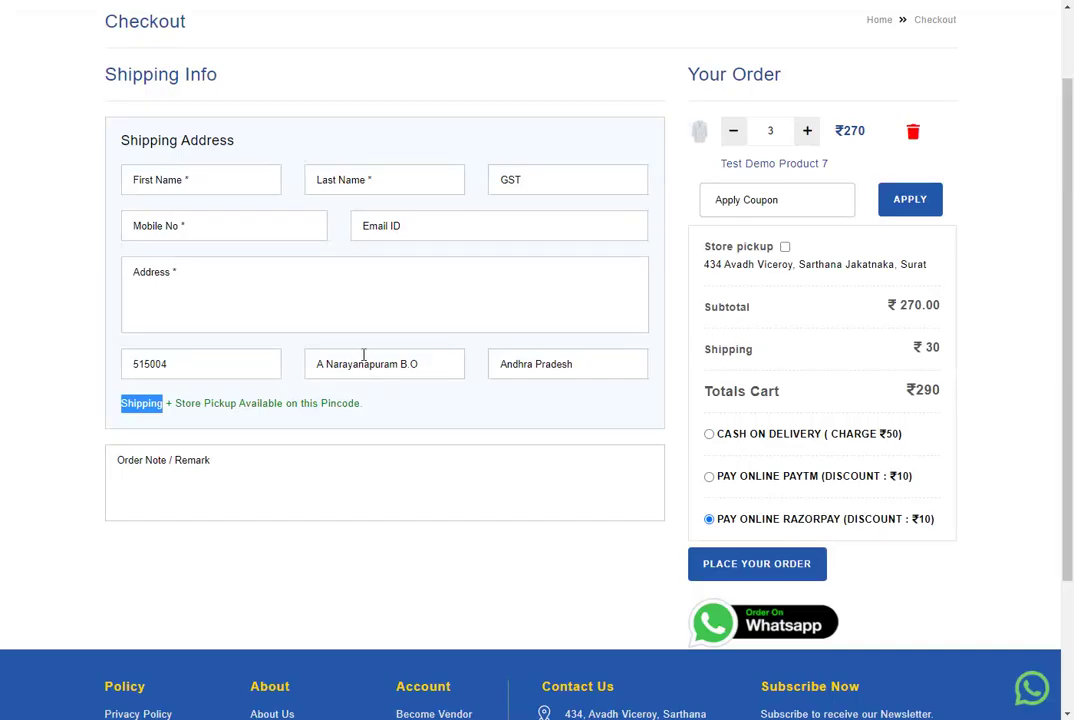
Reload the store checkout and enter pincode 515004 again to check which delivery options it offers.
{"action": "key", "text": "F5"}
{"action": "left_click", "coordinate": [230, 371]}
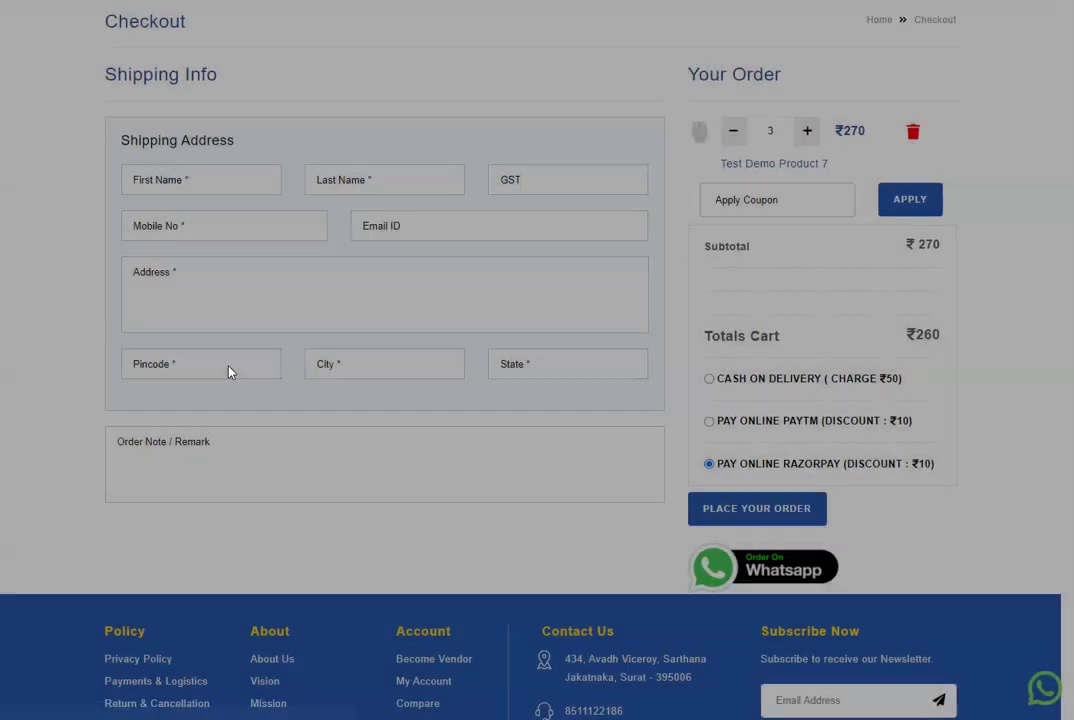
{"action": "left_click", "coordinate": [229, 366]}
{"action": "type", "text": "515004"}
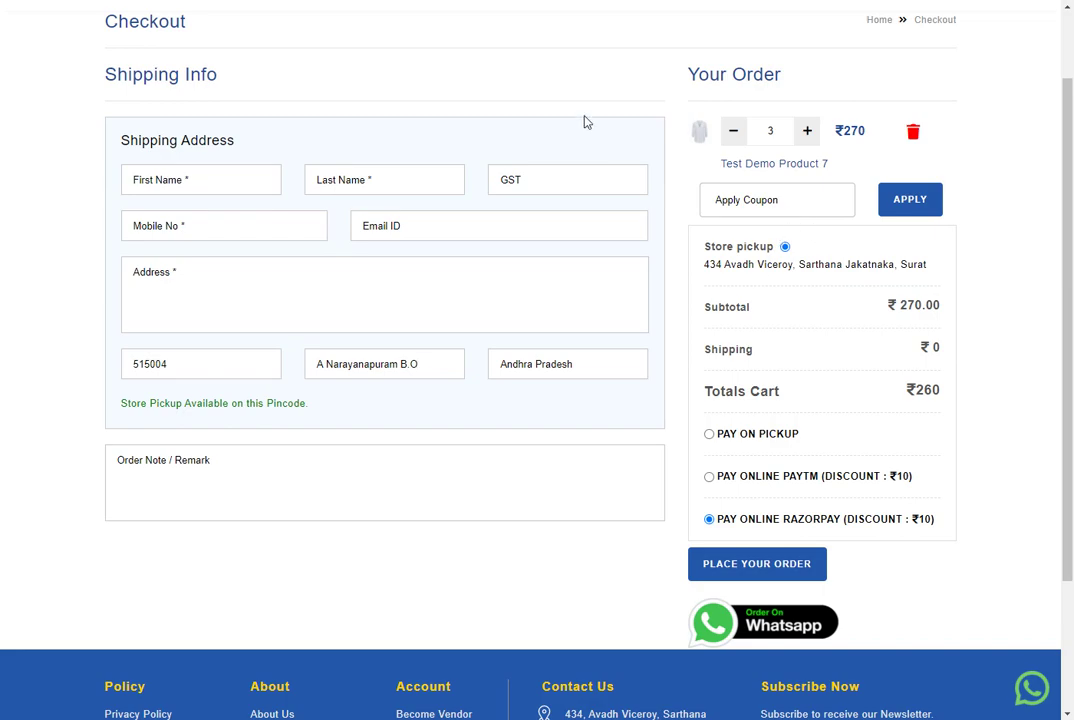
Turn delivery availability for pincode 515004 back on in the admin pincode list.
{"action": "left_click", "coordinate": [430, 1]}
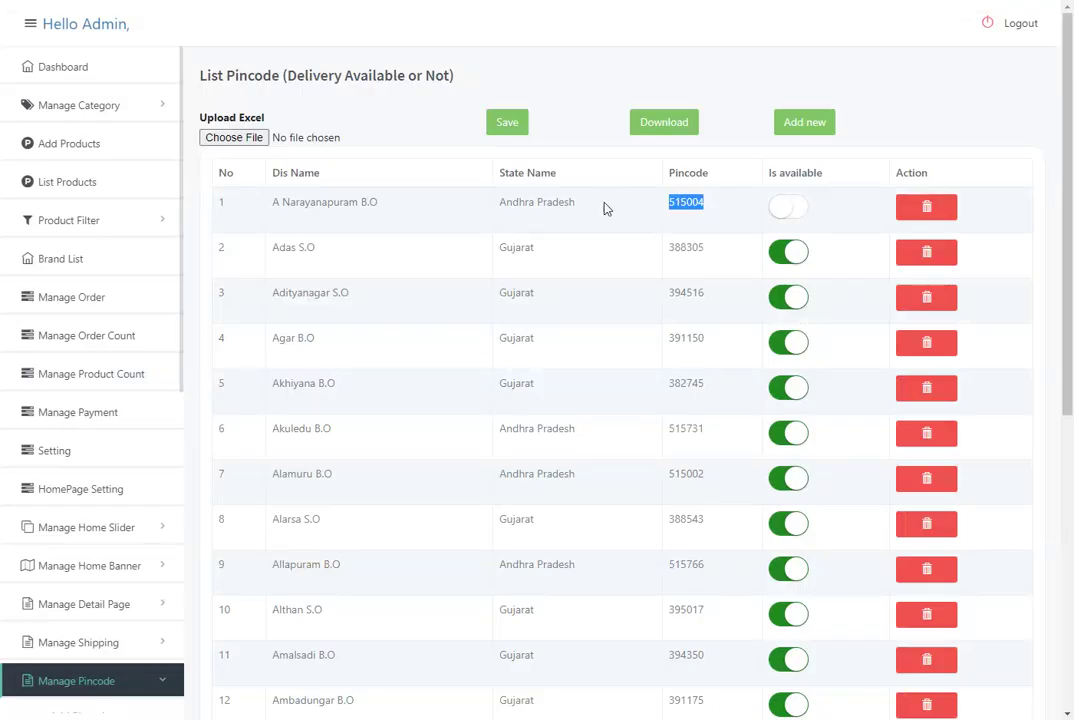
{"action": "left_click", "coordinate": [345, 1]}
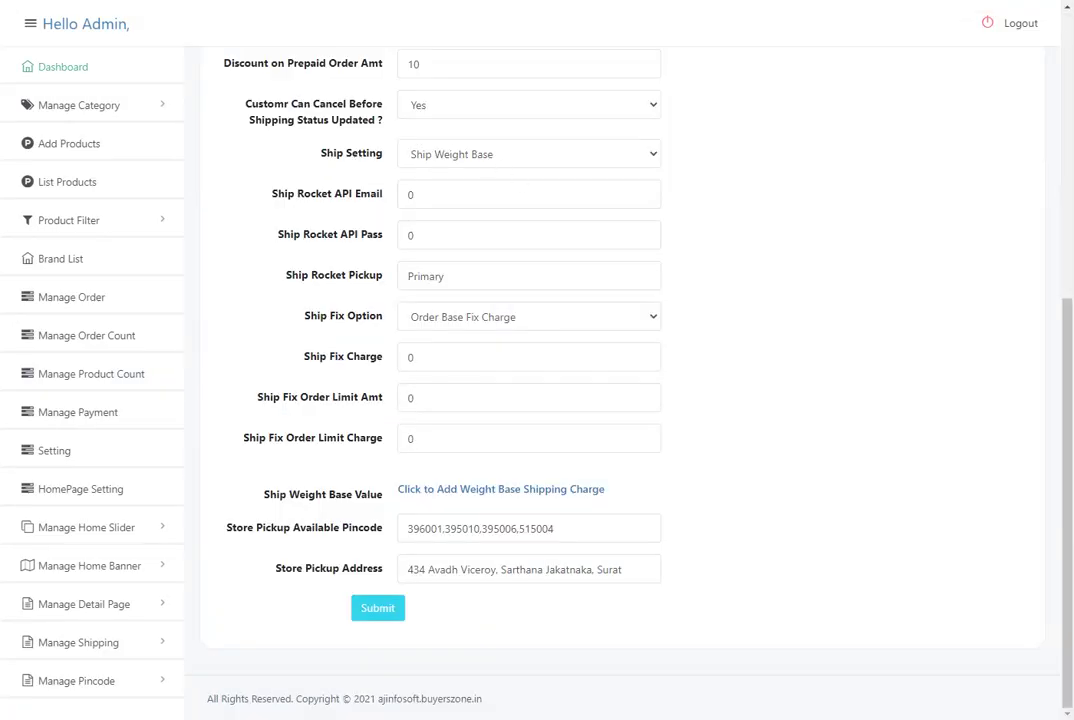
{"action": "left_click", "coordinate": [220, 1]}
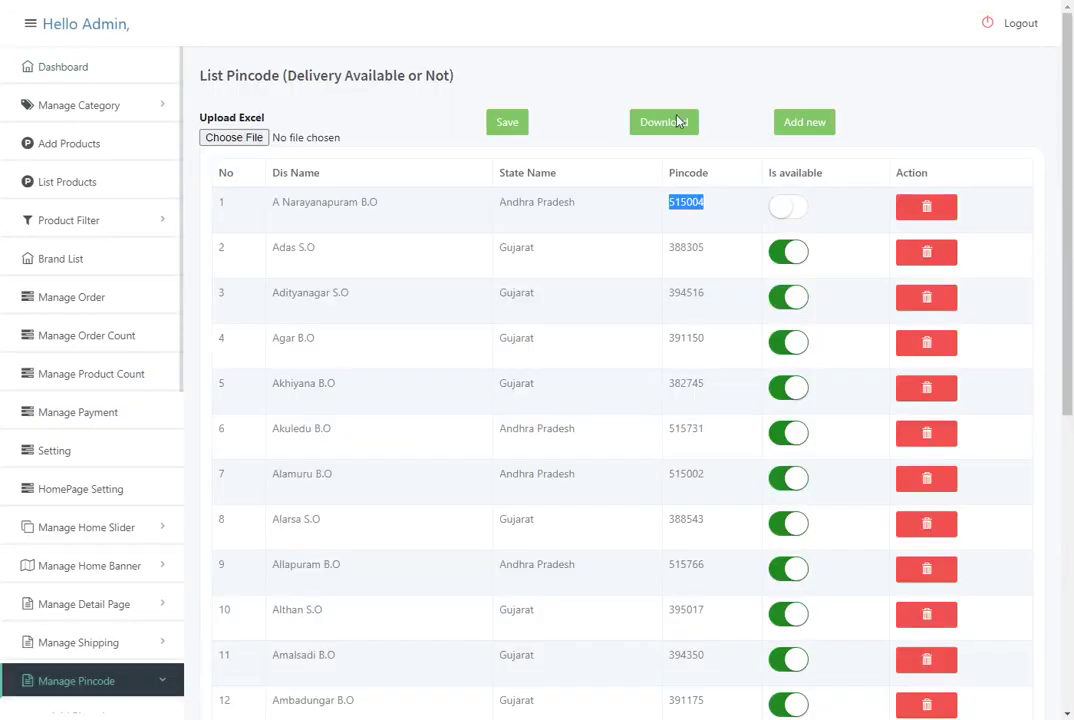
{"action": "left_click", "coordinate": [803, 209]}
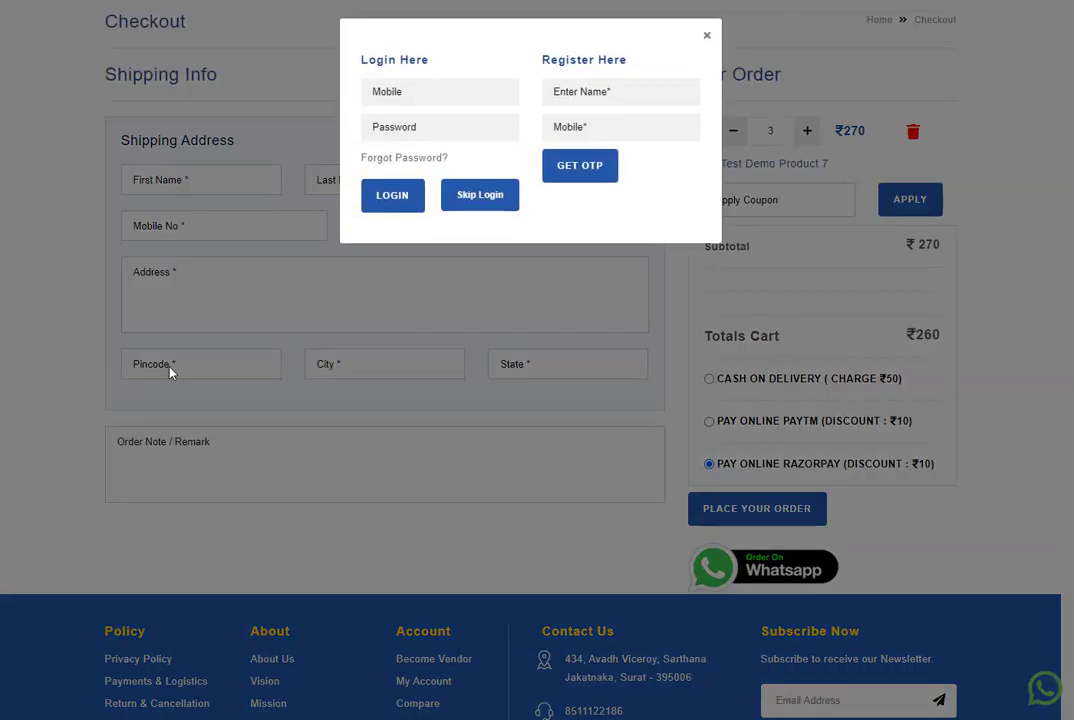
Dismiss the login prompt on the reloaded store checkout and enter pincode 515004 to check its delivery and pickup options.
{"action": "left_click", "coordinate": [170, 366]}
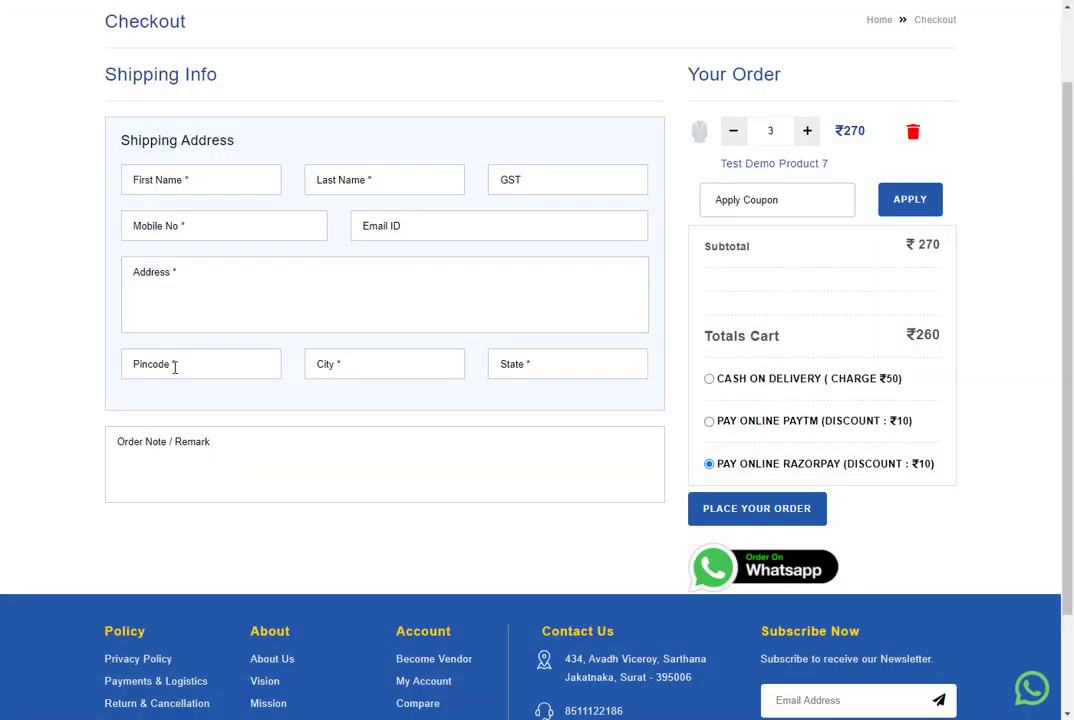
{"action": "left_click", "coordinate": [174, 366]}
{"action": "type", "text": "515004"}
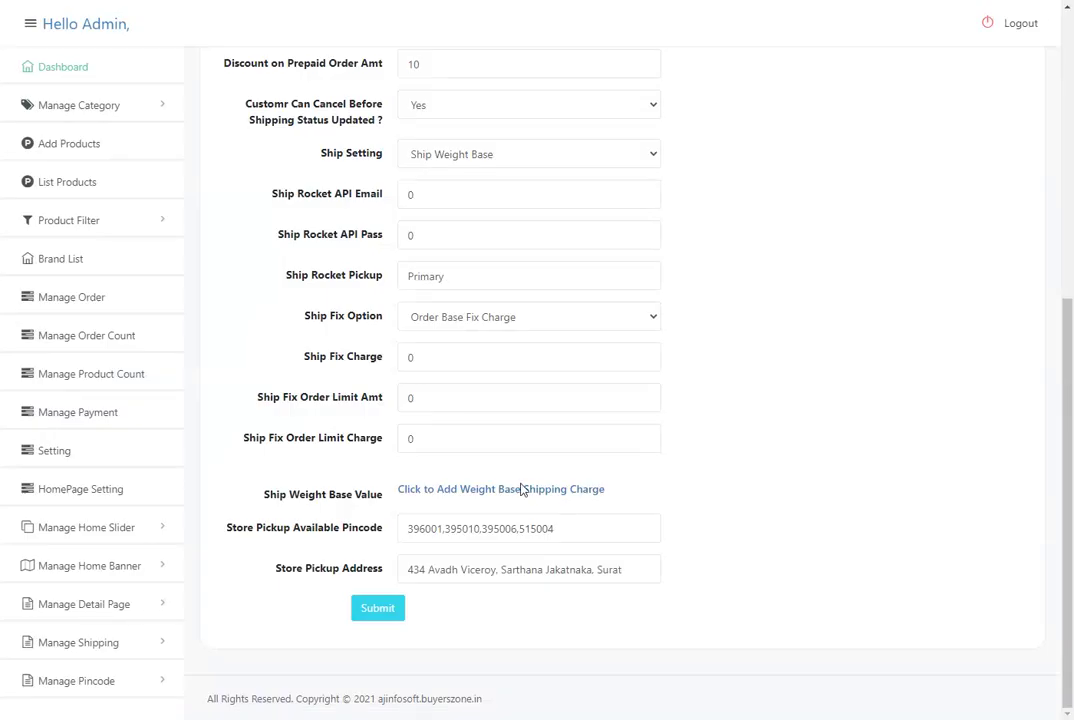
Remove 515004 from the Store Pickup Available Pincode values and submit the shipping settings.
{"action": "left_click_drag", "start_coordinate": [518, 528], "coordinate": [628, 528]}
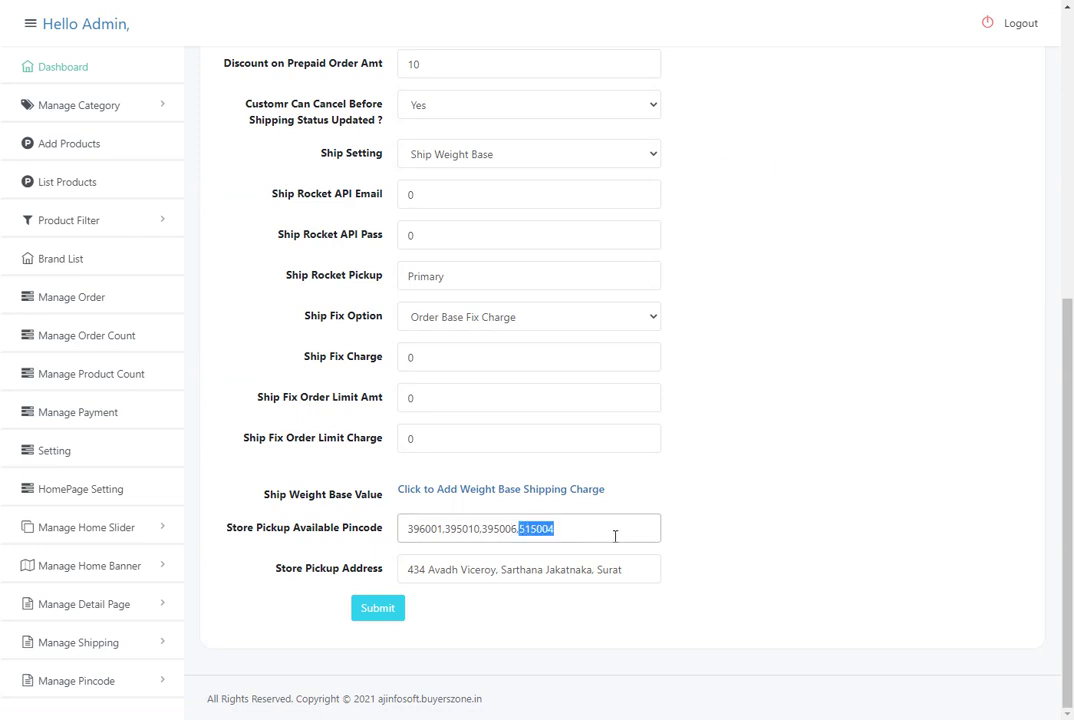
{"action": "key", "text": "BackSpace"}
{"action": "left_click", "coordinate": [382, 612]}
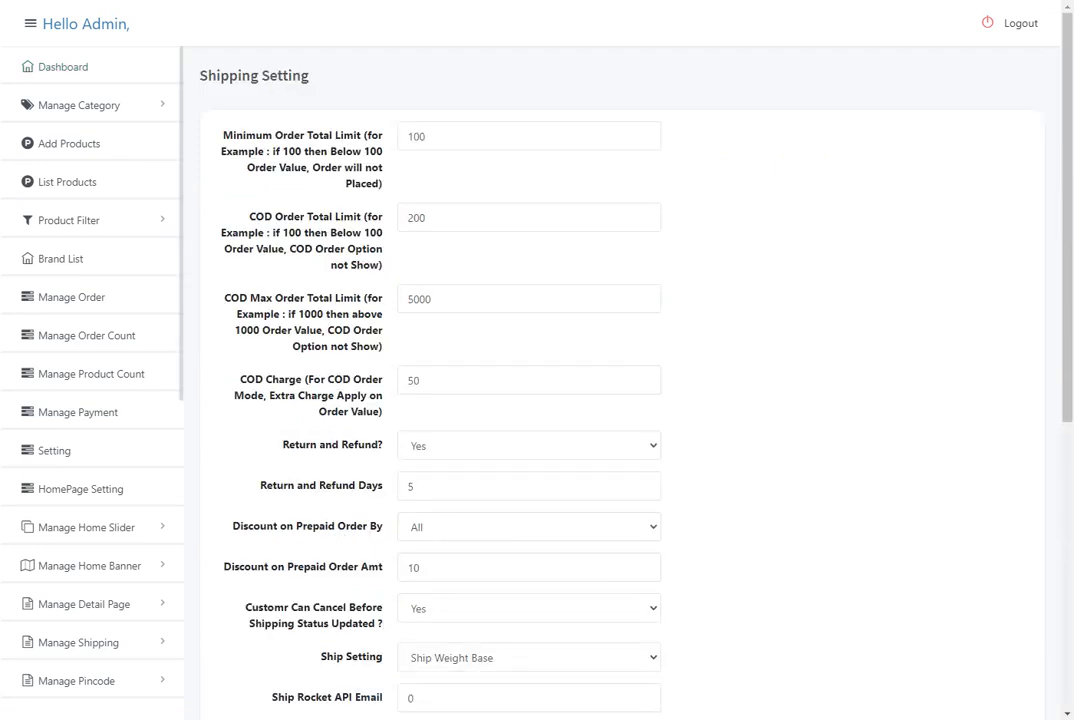
Reload the store checkout and enter pincode 515004 again to check whether store pickup is still offered.
{"action": "left_click", "coordinate": [135, 2]}
{"action": "key", "text": "F5"}
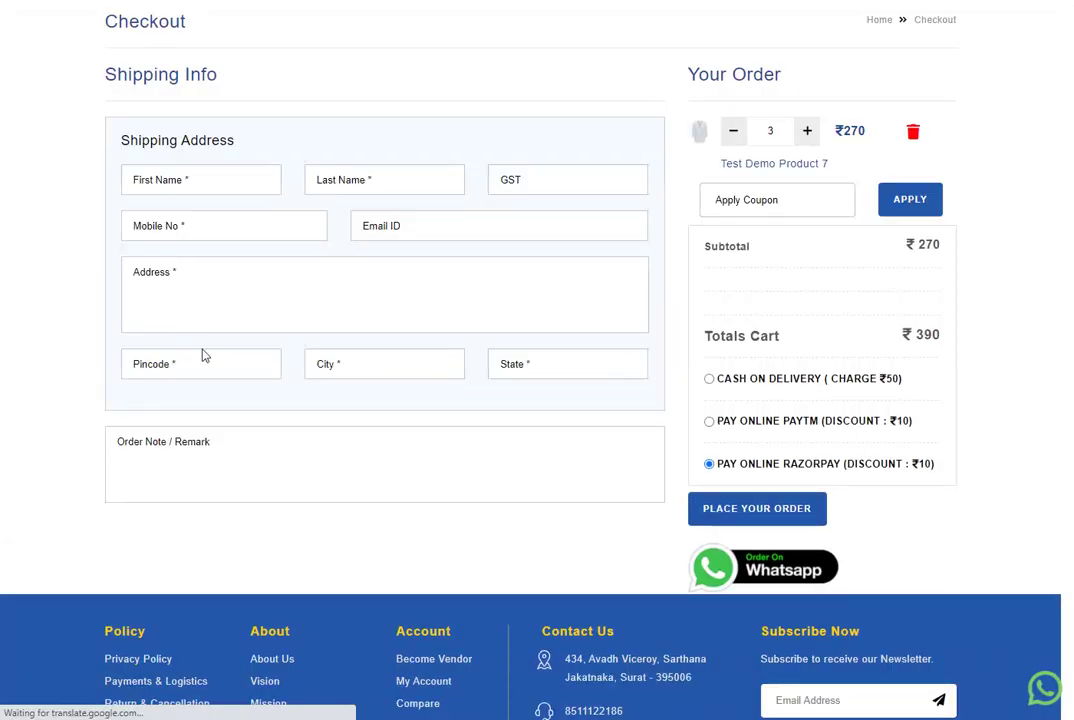
{"action": "left_click", "coordinate": [213, 369]}
{"action": "left_click", "coordinate": [210, 364]}
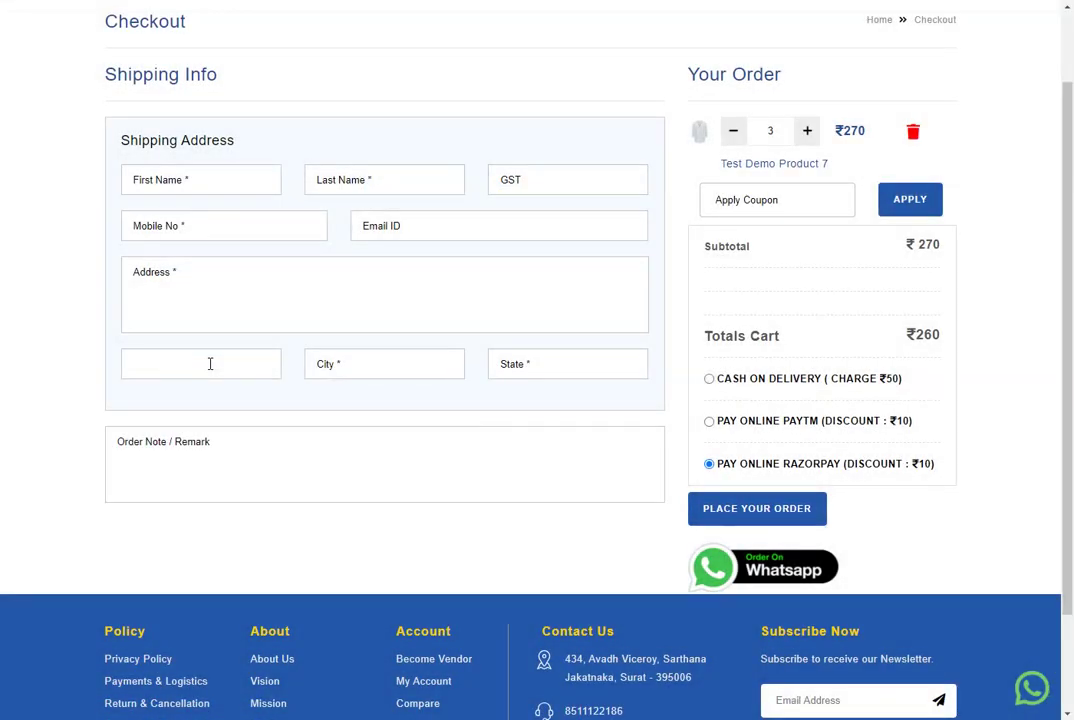
{"action": "type", "text": "515004"}
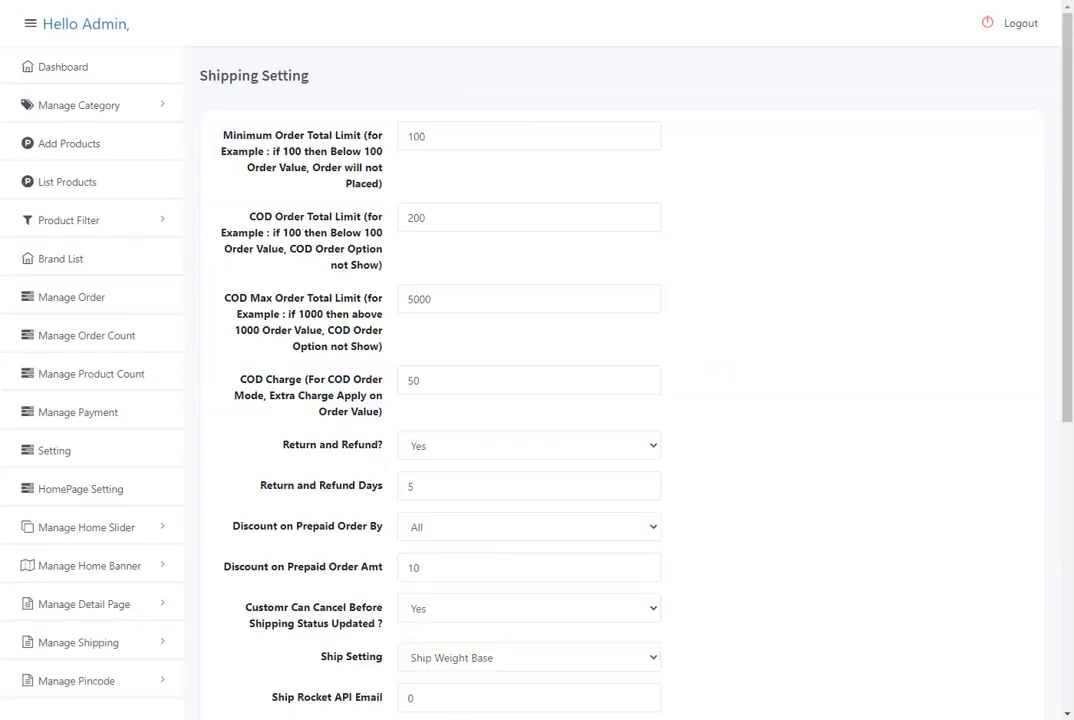
{"action": "scroll", "coordinate": [439, 281], "scroll_direction": "down", "scroll_amount": 4}
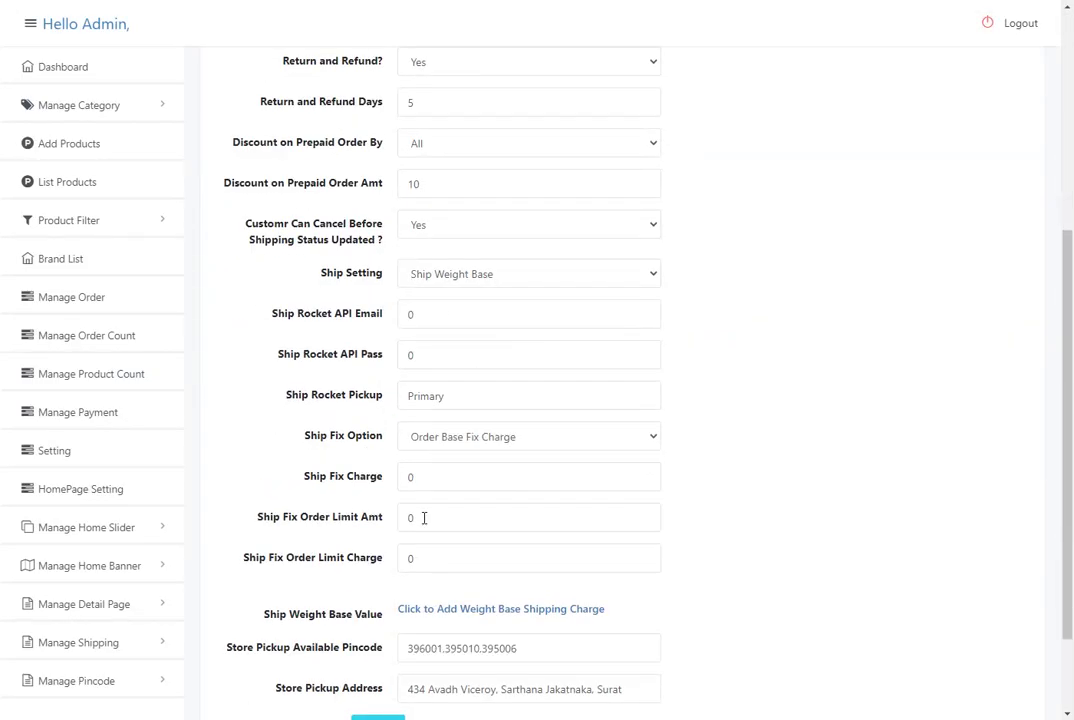
{"action": "scroll", "coordinate": [400, 517], "scroll_direction": "down", "scroll_amount": 2}
{"action": "scroll", "coordinate": [606, 550], "scroll_direction": "up", "scroll_amount": 6}
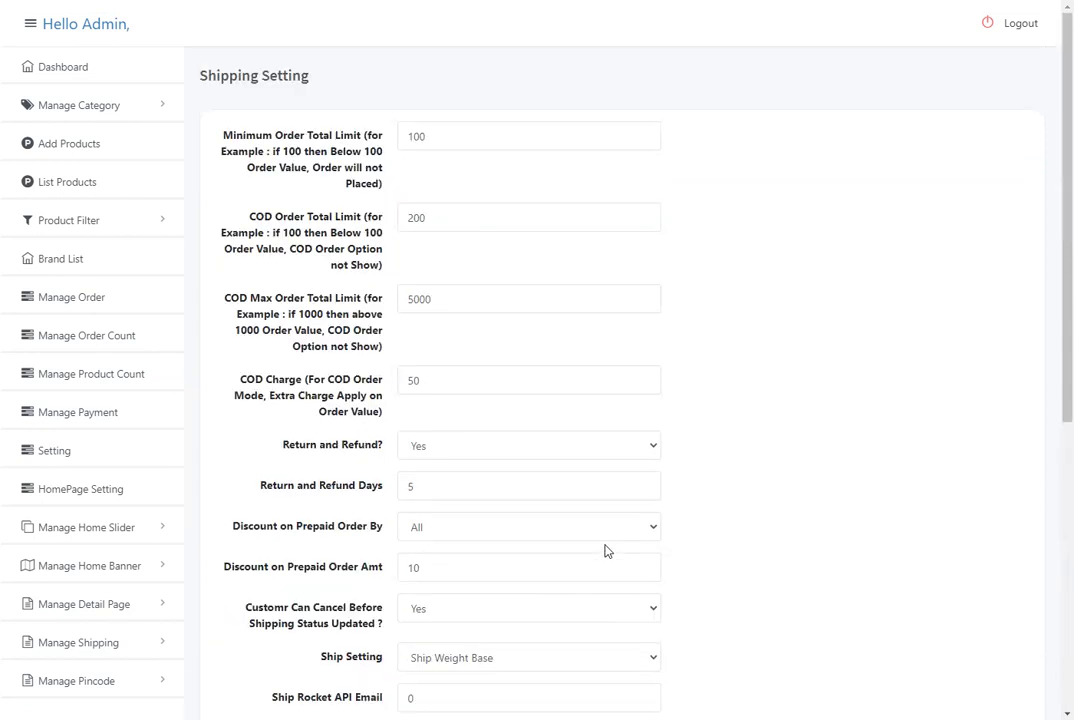